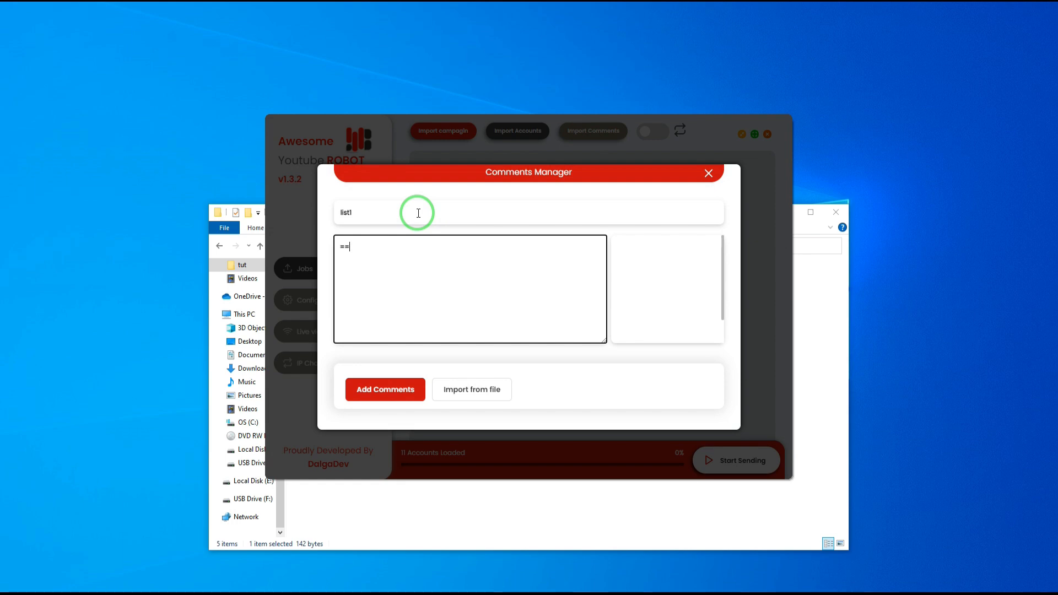
key("BackSpace")
key("BackSpace")
type("Comment ")
type("1 ")
type("Comment 2")
key("Return")
type("Comment 3")
key("ctrl+a")
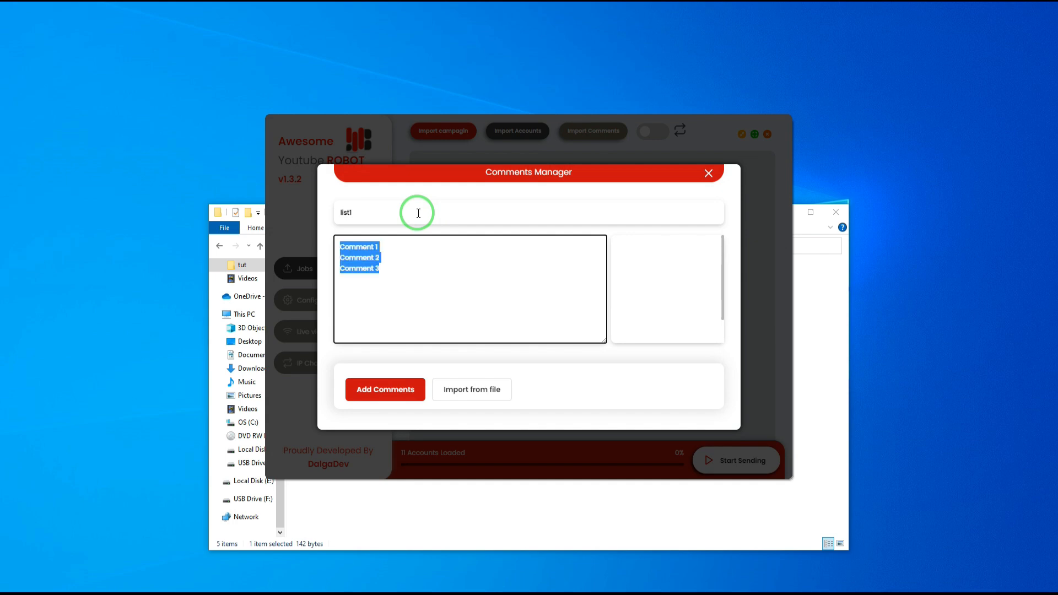
key("BackSpace")
Enter the comments "Very cool video!", "Awesome!" and "Interesting!!" on separate lines and add them as comment list list1
type("Ve")
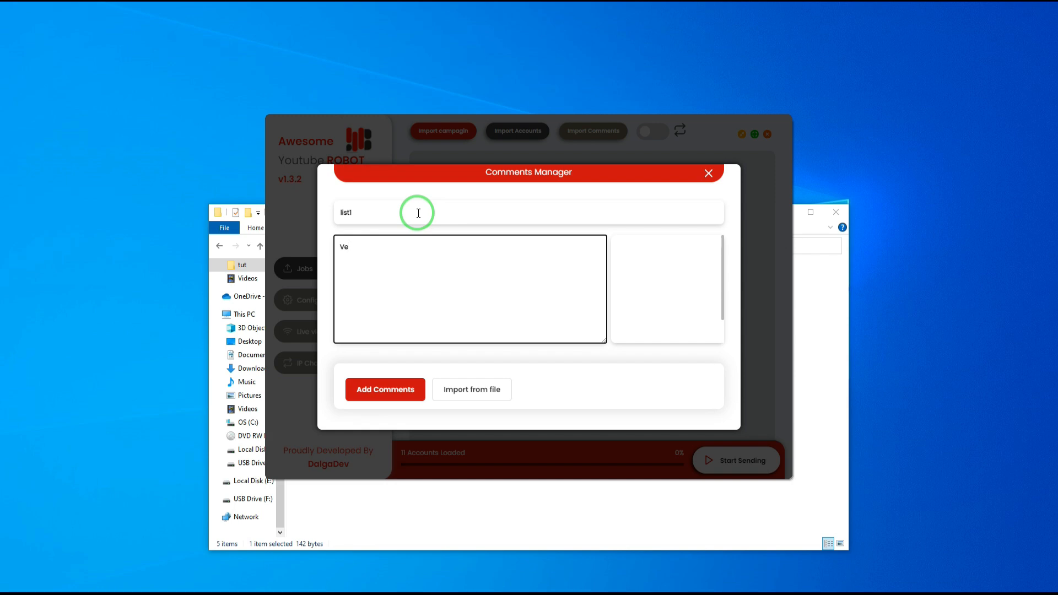
type("ry cool video!")
key("Return")
type("Awesome! Interesting")
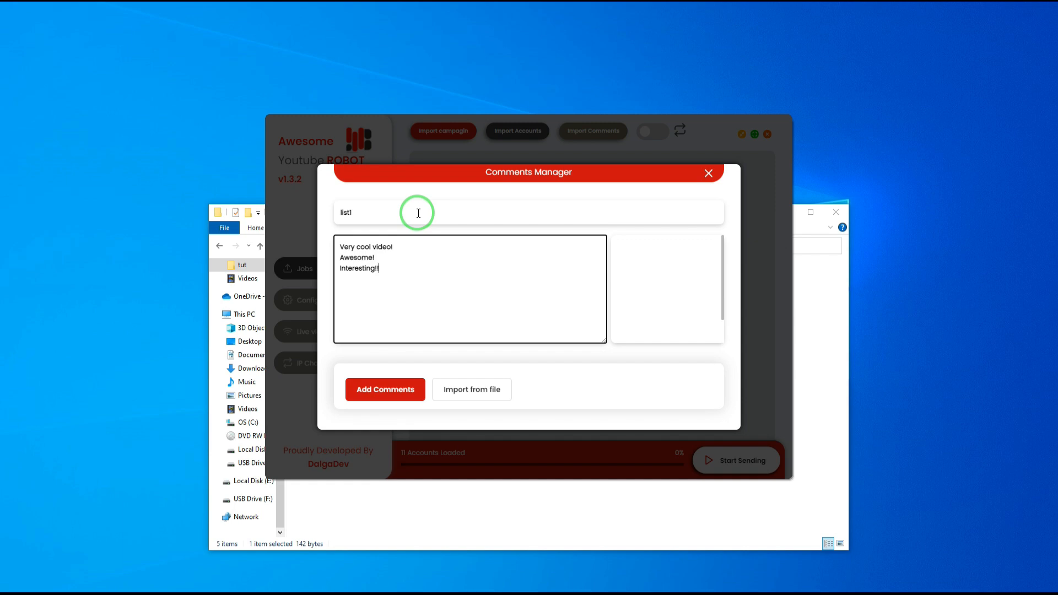
left_click(418, 213)
left_click(385, 390)
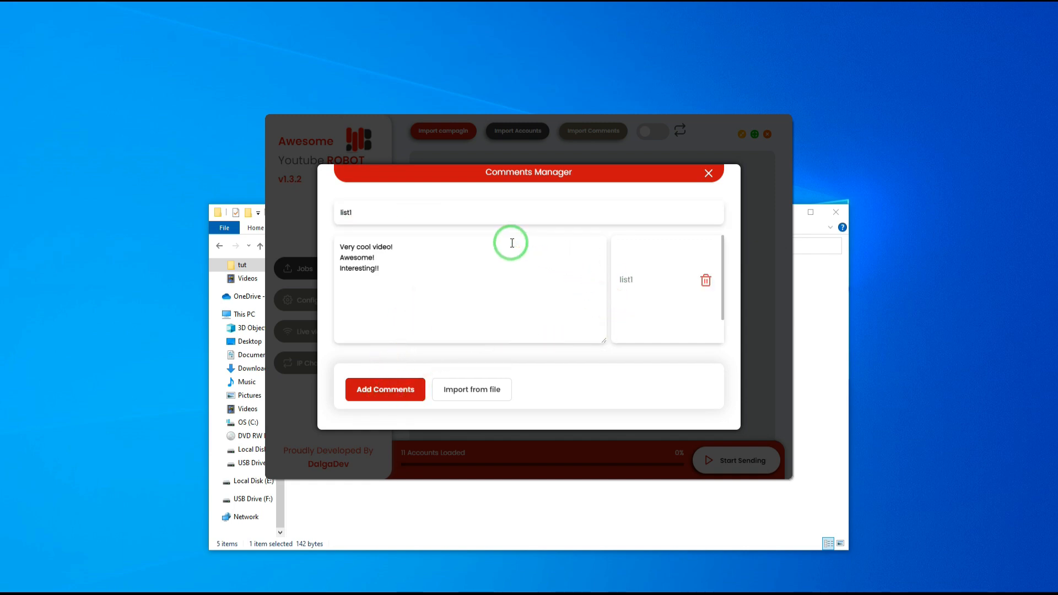
Add the same comments again as lists named list2 and Apple, closing the Comments Manager when finished
left_click(421, 208)
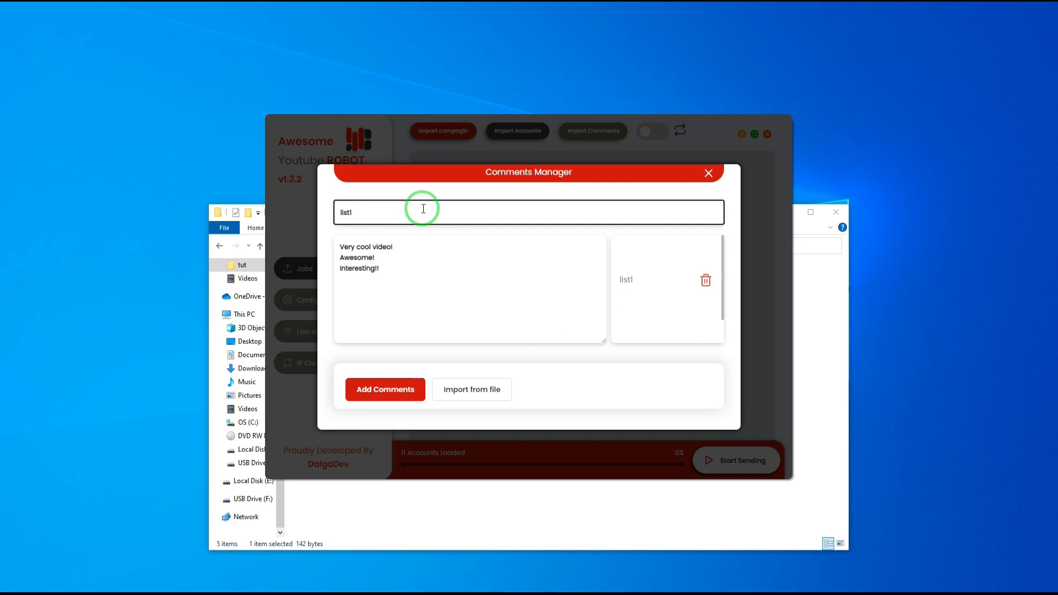
type("2")
left_click(385, 390)
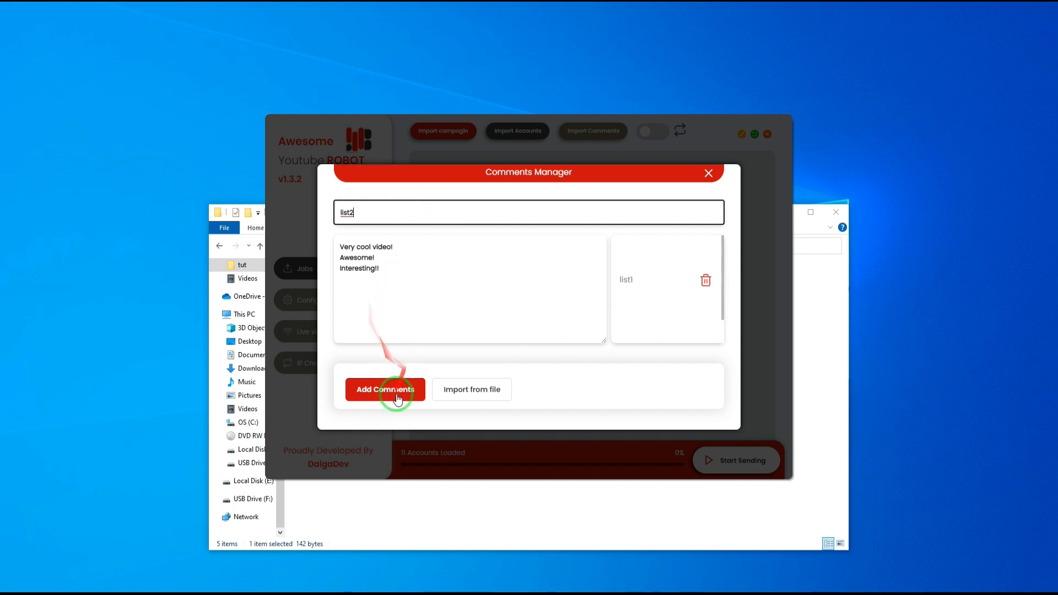
left_click(352, 215)
double_click(357, 213)
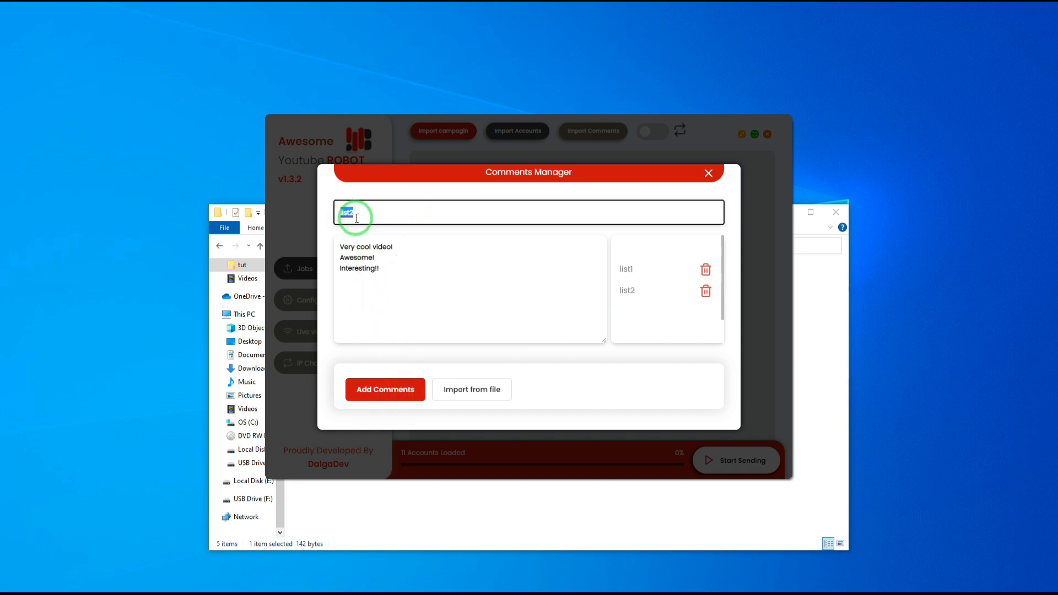
type("Apple")
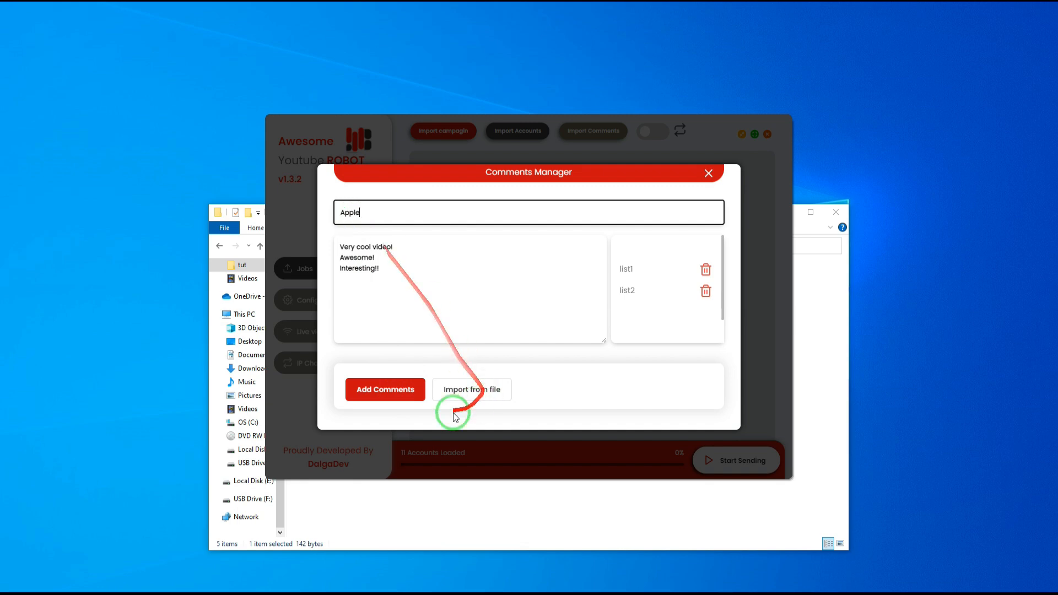
left_click(413, 399)
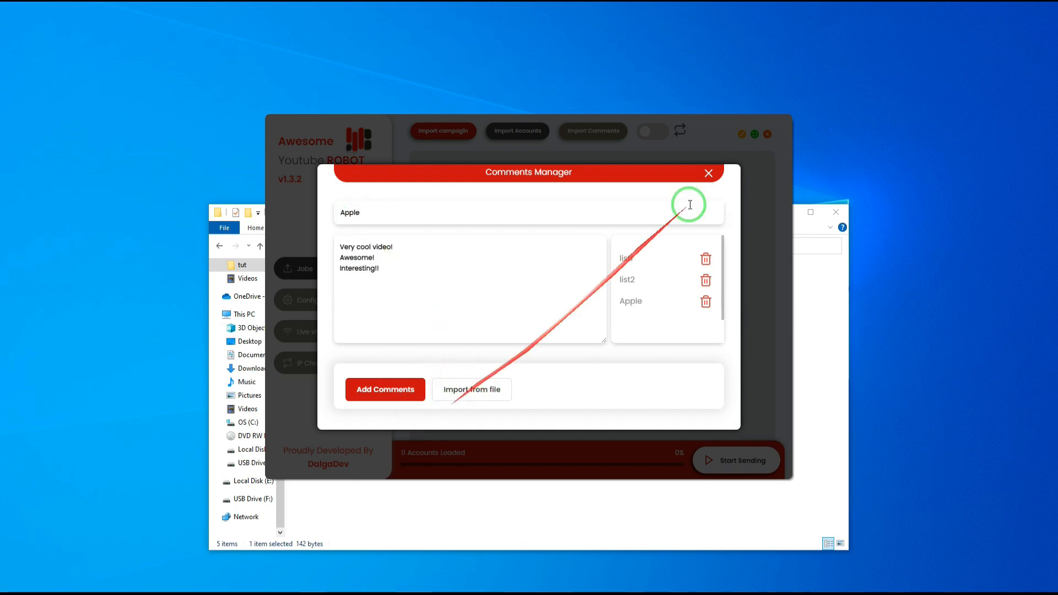
left_click(709, 173)
Start a new campaign and set its first job's type to Comment
left_click(457, 134)
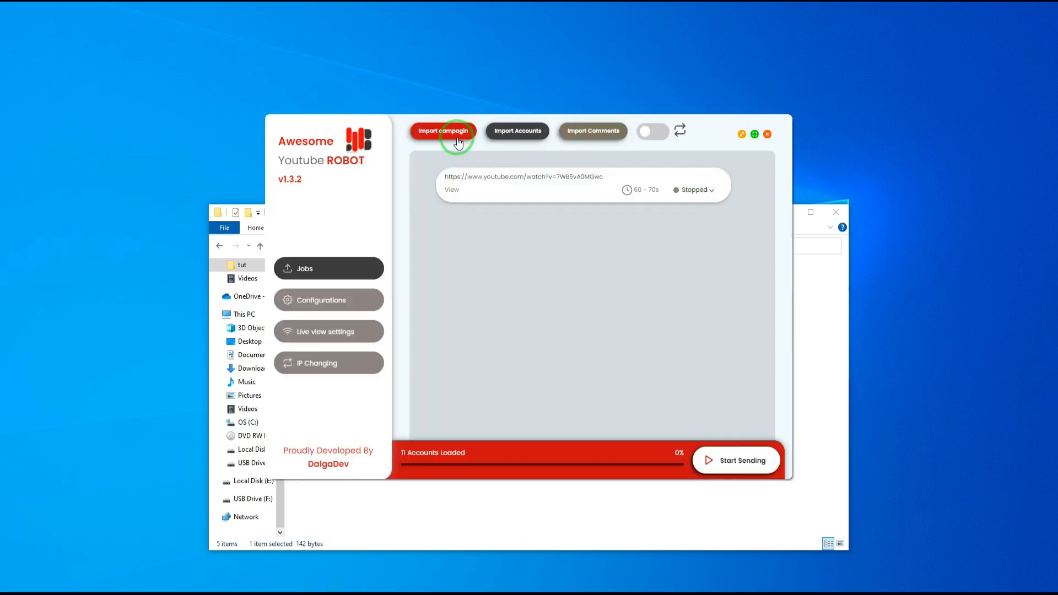
left_click(424, 300)
left_click(461, 314)
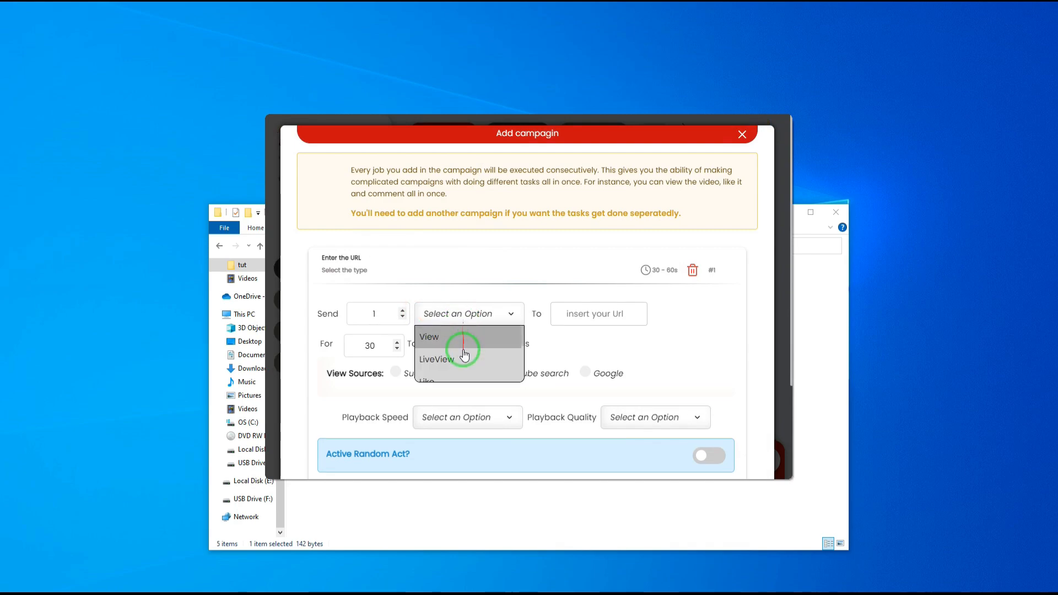
scroll(462, 352, "down", 2)
left_click(461, 352)
Copy the Awesome WhatsApp Extractor video's address from the browser into the comment job's URL and enter "tes" as its list name
left_click(663, 313)
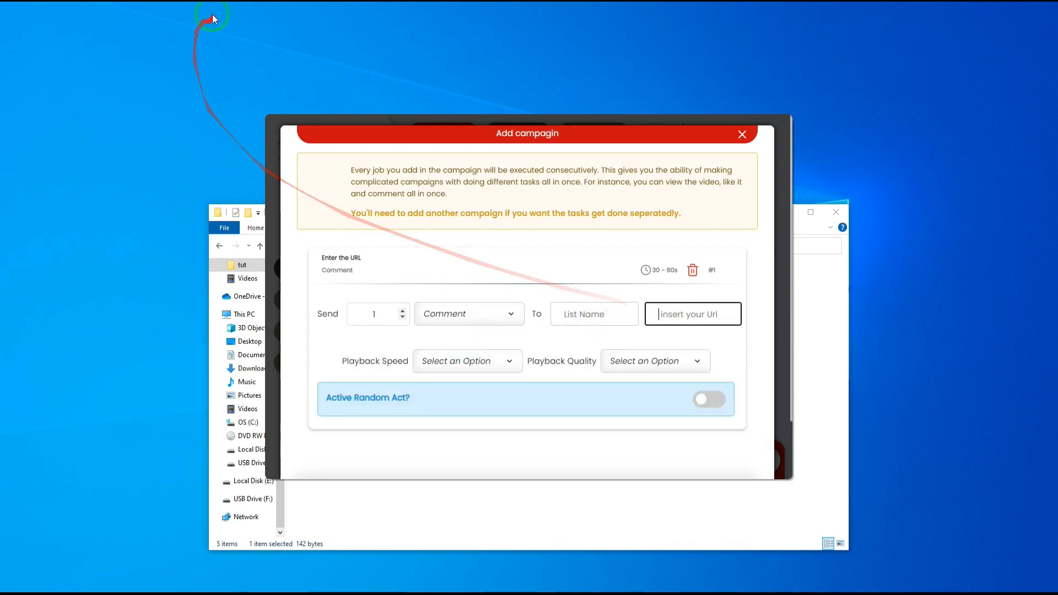
key("alt+Tab")
right_click(209, 34)
left_click(264, 78)
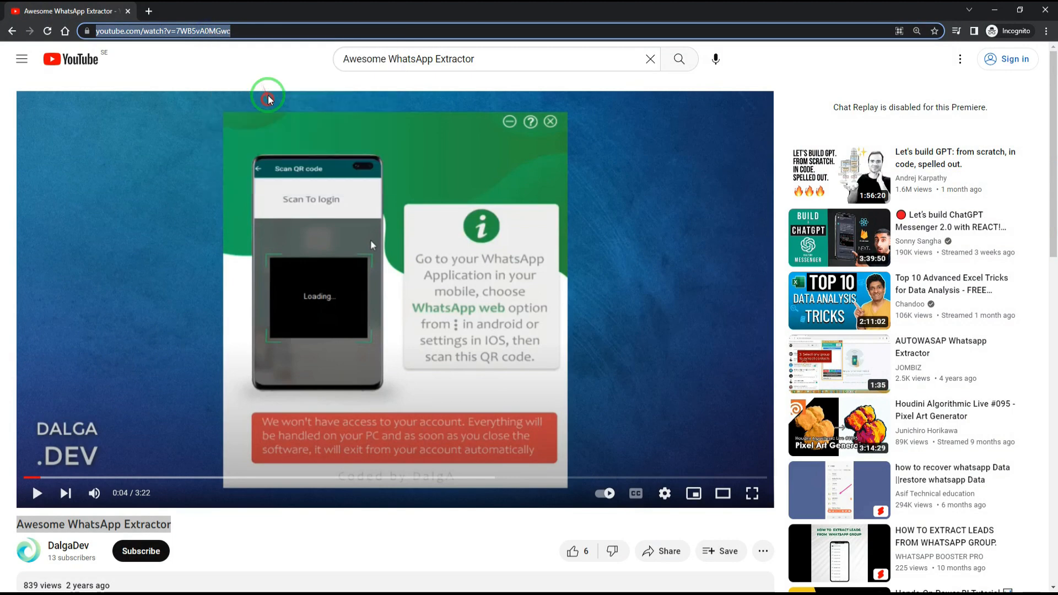
key("alt+Tab")
key("ctrl+v")
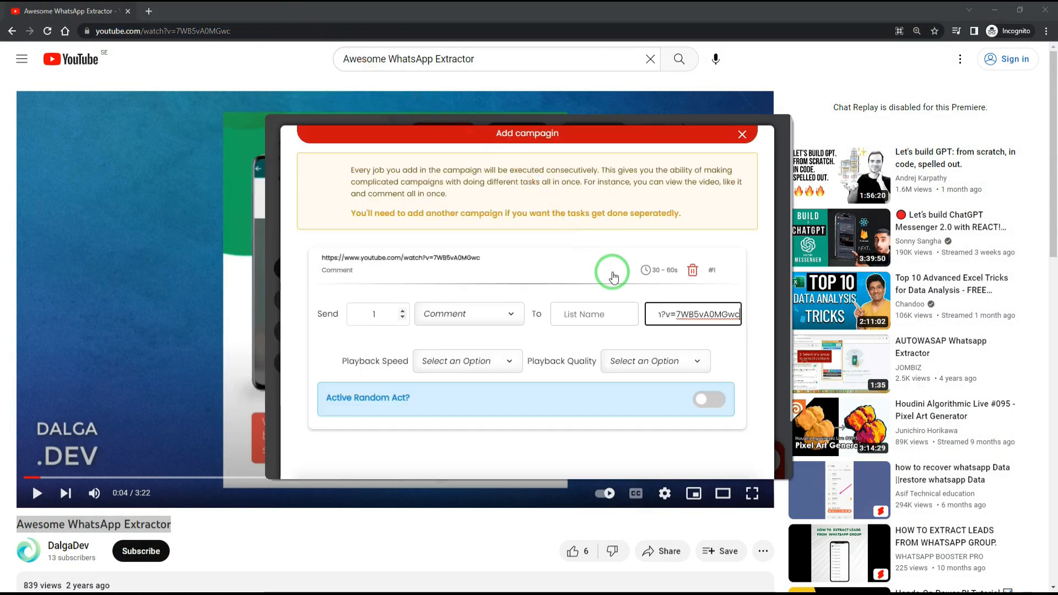
left_click(588, 308)
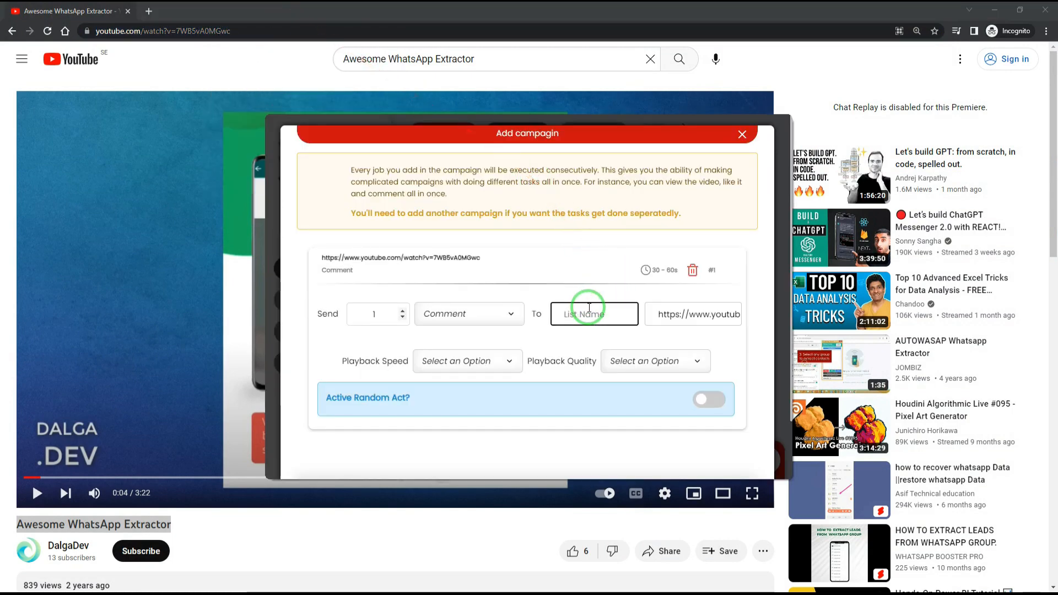
type("tes")
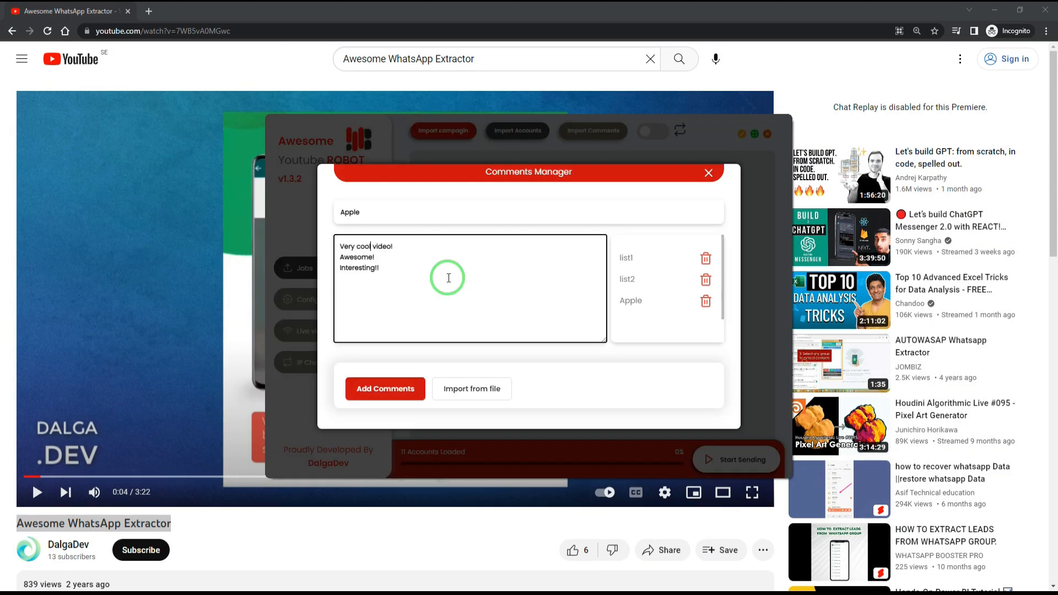
Insert the spin text {amazing|interesting} into the first comment line in the Comments Manager
type("{}amazing|interesting}")
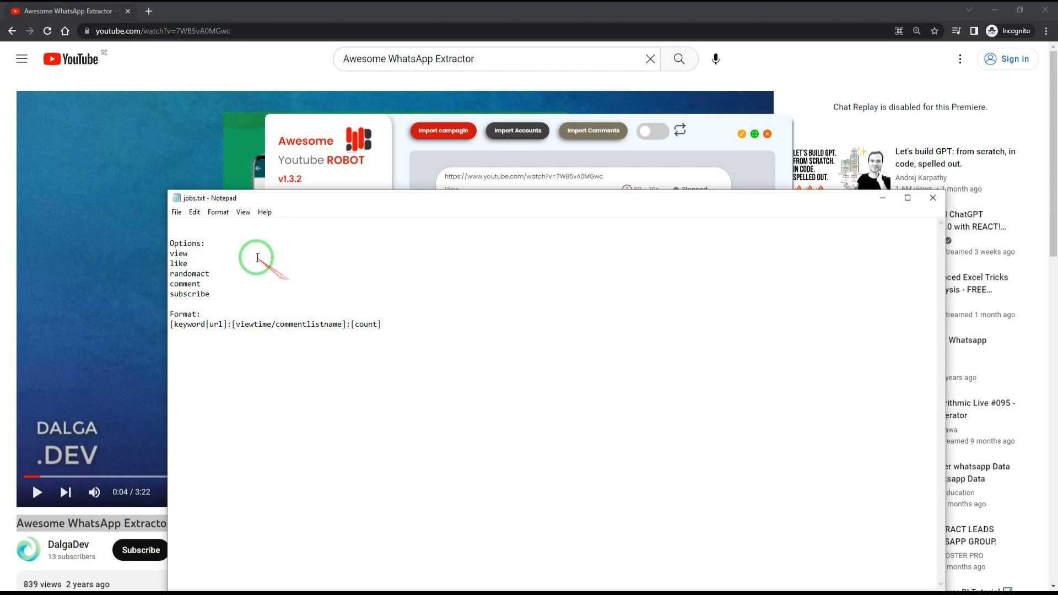
Review the available action options and the job line format described in jobs.txt
left_click_drag(247, 253, 160, 286)
left_click_drag(227, 293, 154, 294)
left_click(398, 328)
left_click_drag(398, 327, 165, 323)
left_click(224, 389)
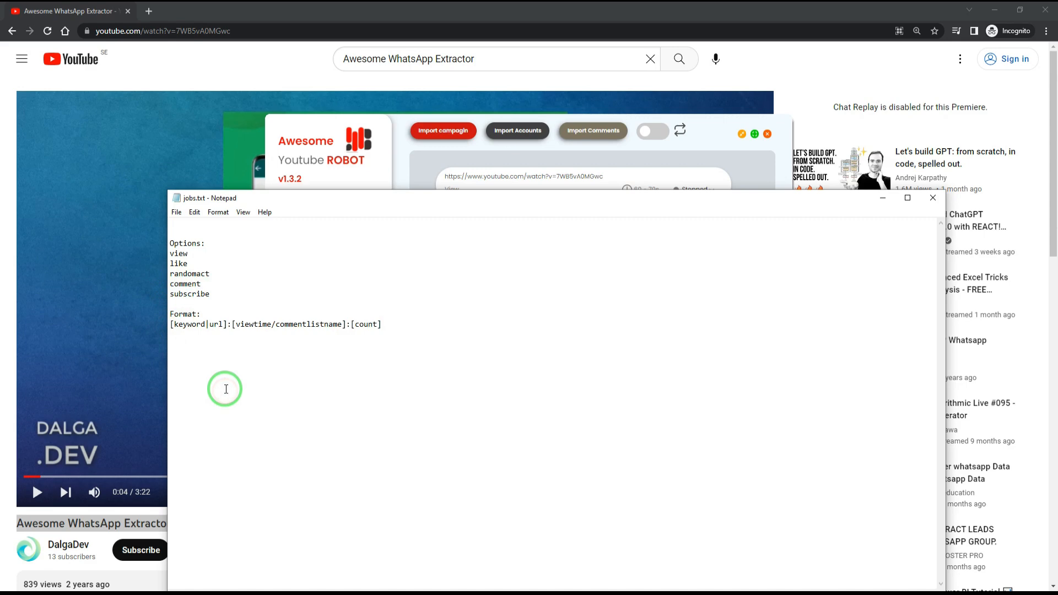
Copy the YouTube video's title, Awesome WhatsApp Extractor, into the empty first line of jobs.txt and follow it with a | separator
left_click(216, 229)
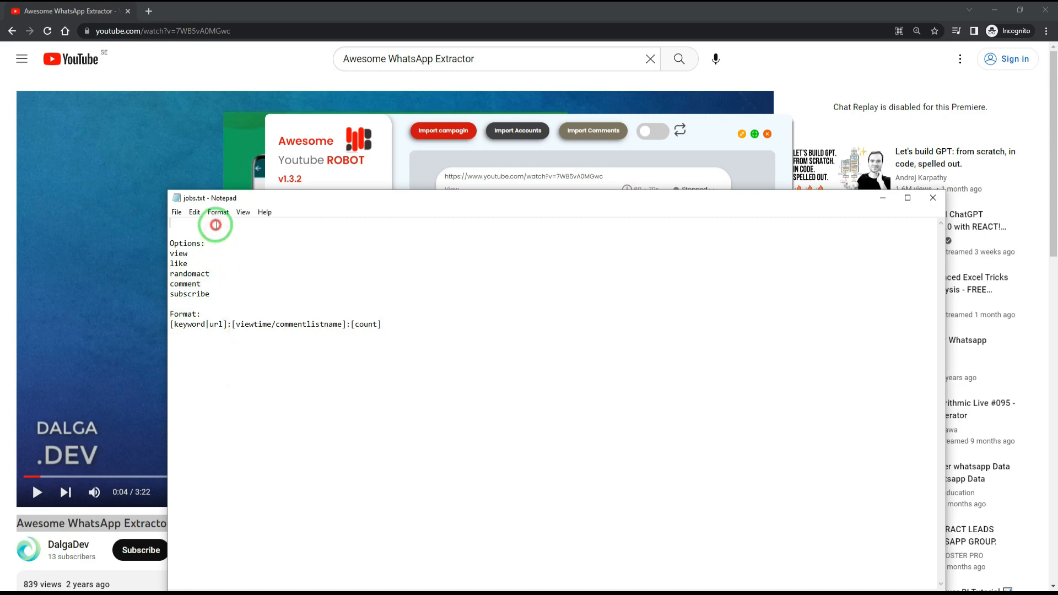
triple_click(134, 518)
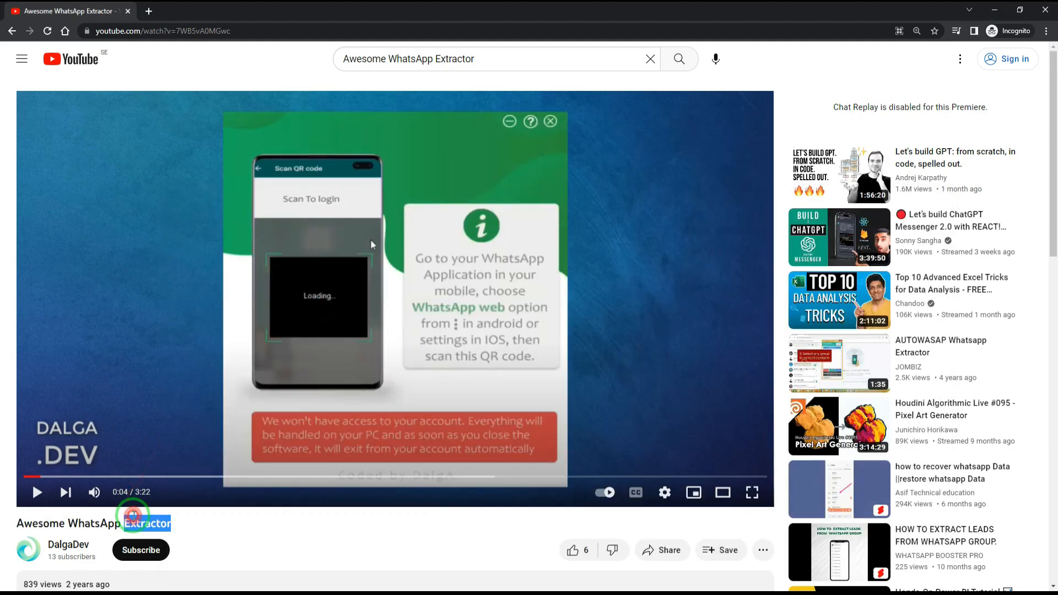
right_click(133, 516)
left_click(188, 447)
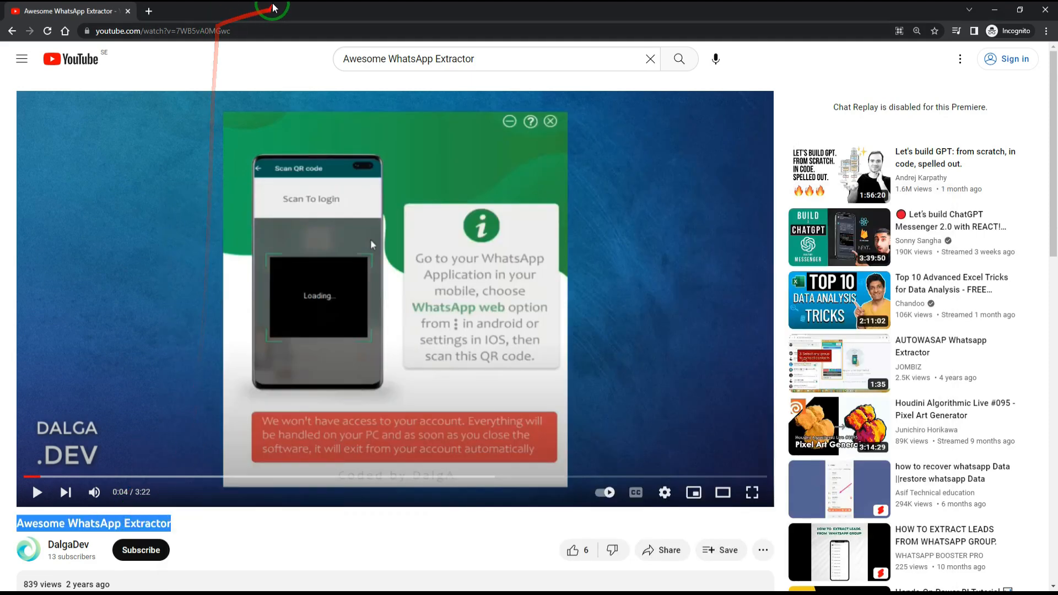
left_click(294, 3)
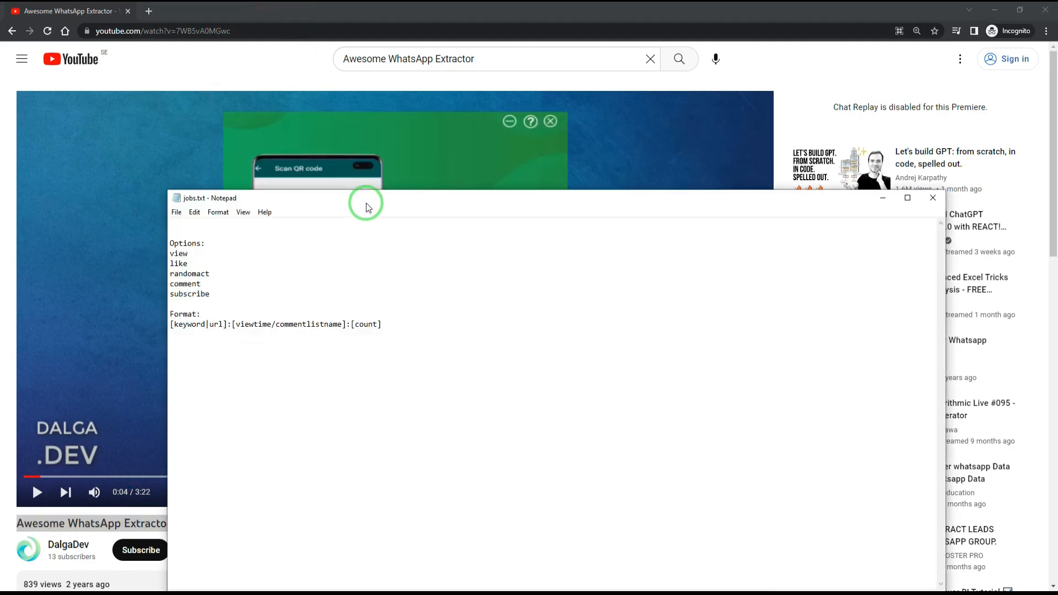
key("ctrl+v")
key("BackSpace")
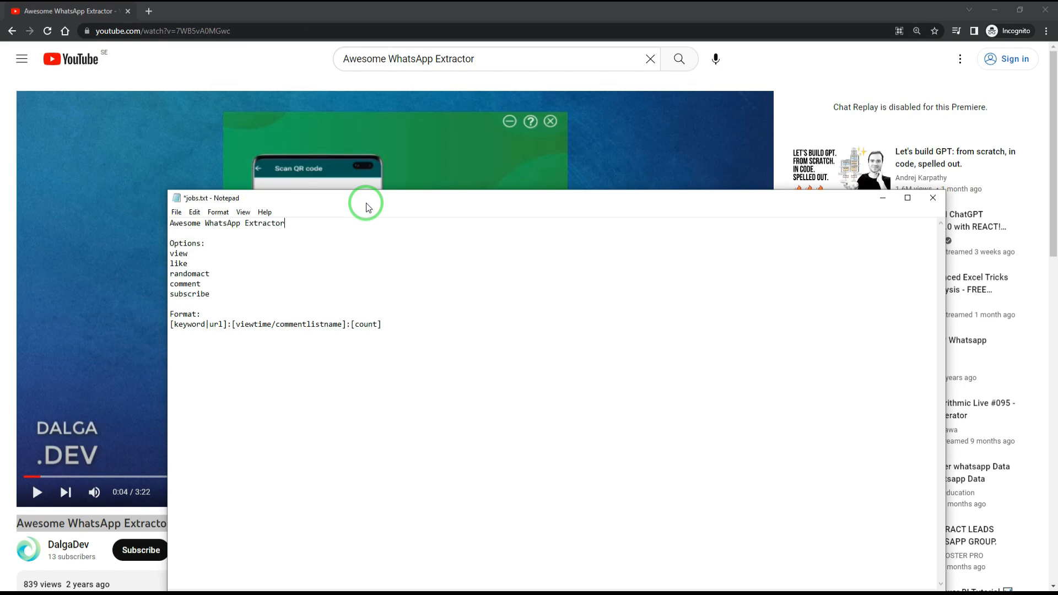
type("|")
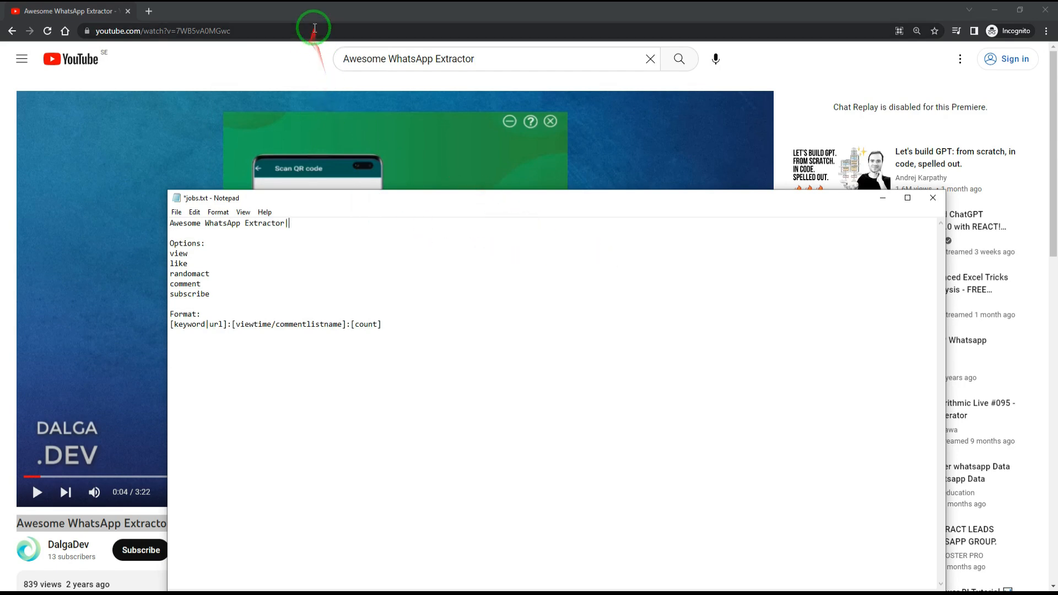
Append the YouTube video's full URL to the first line of jobs.txt and insert :[action] after [keyword|url] in the format line
left_click(310, 30)
right_click(314, 29)
left_click(342, 89)
key("alt+Tab")
key("ctrl+v")
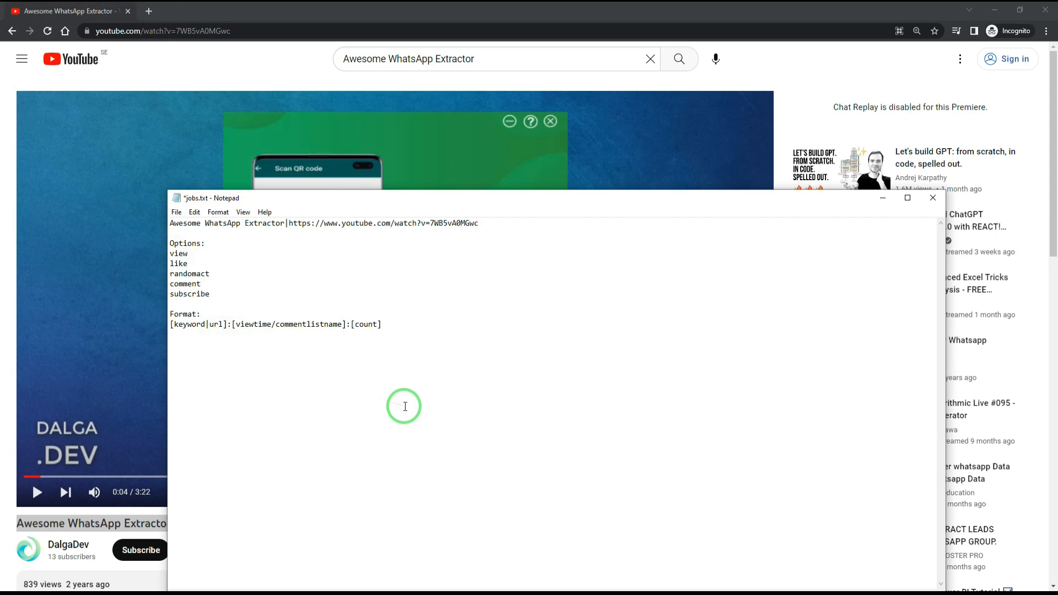
type(":[ac")
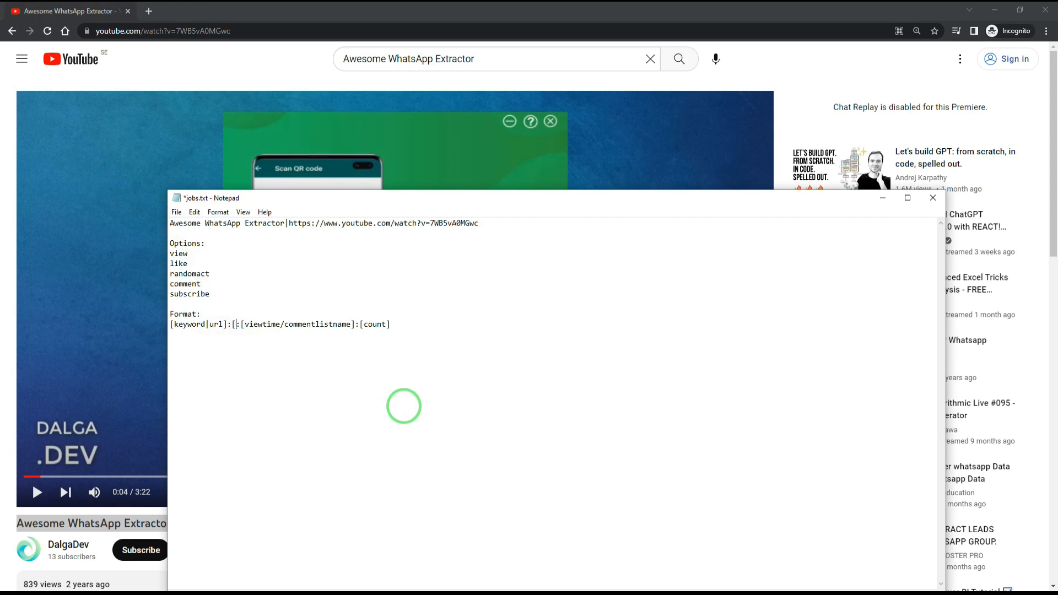
type("tion]")
Complete the first job line by appending :view:60-80:50 after the video URL
left_click(503, 222)
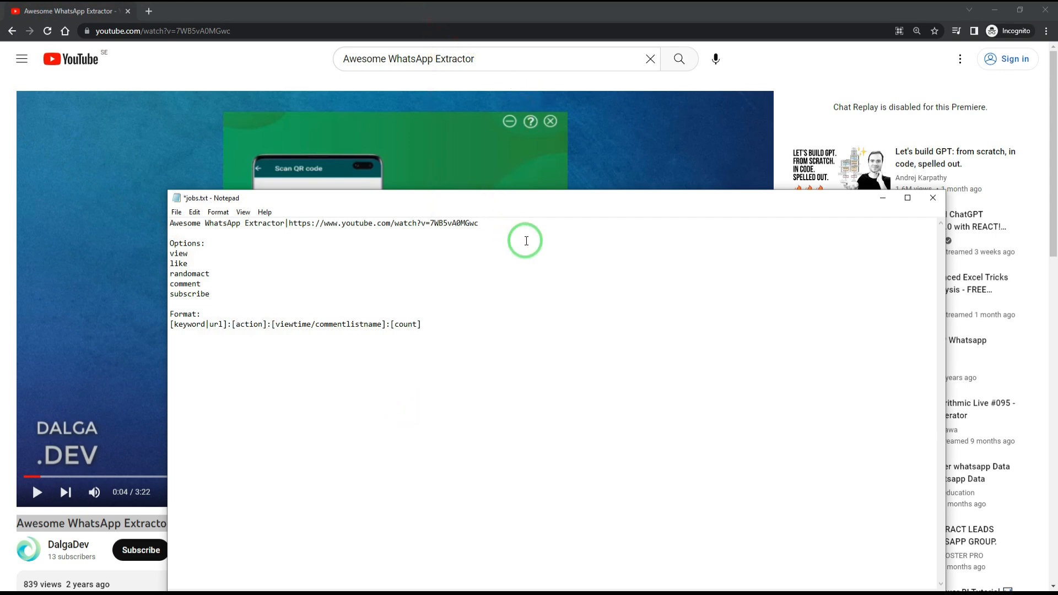
type(":")
type("view:")
type("60/90")
key("BackSpace")
key("BackSpace")
key("BackSpace")
type("-80:50")
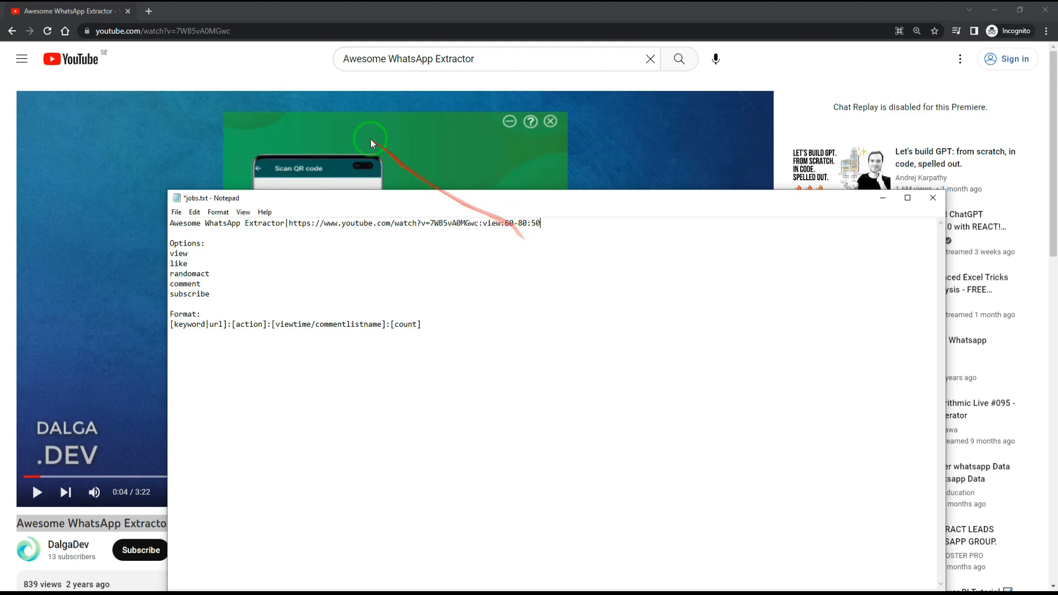
key("Return")
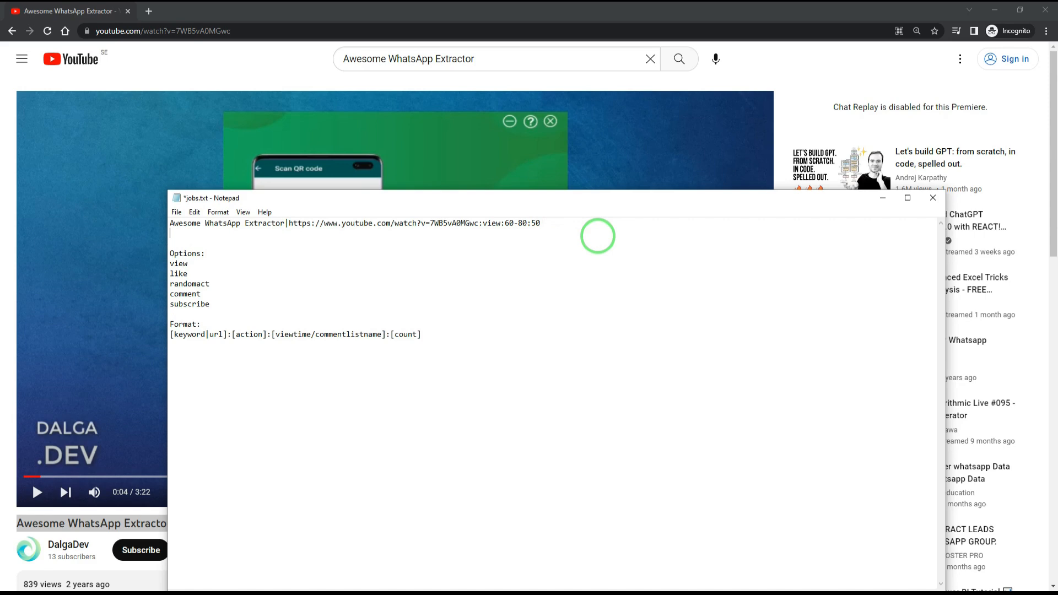
key("BackSpace")
left_click_drag(499, 325, 142, 243)
left_click(250, 259)
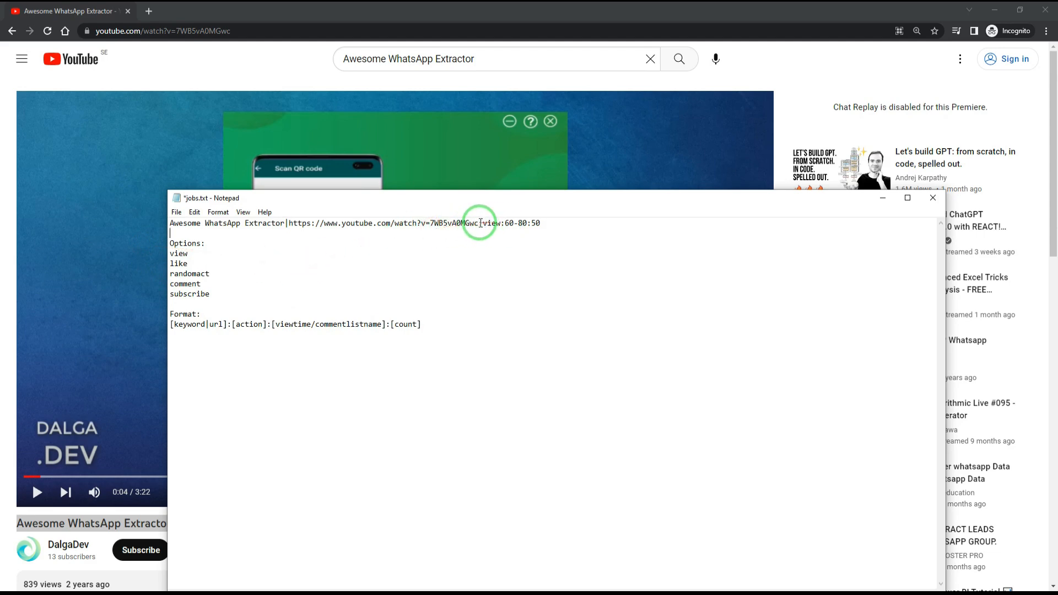
Add two more job lines reusing the first line's video URL, one ending in :like:2 and one in :comment:list1
left_click_drag(480, 223, 288, 225)
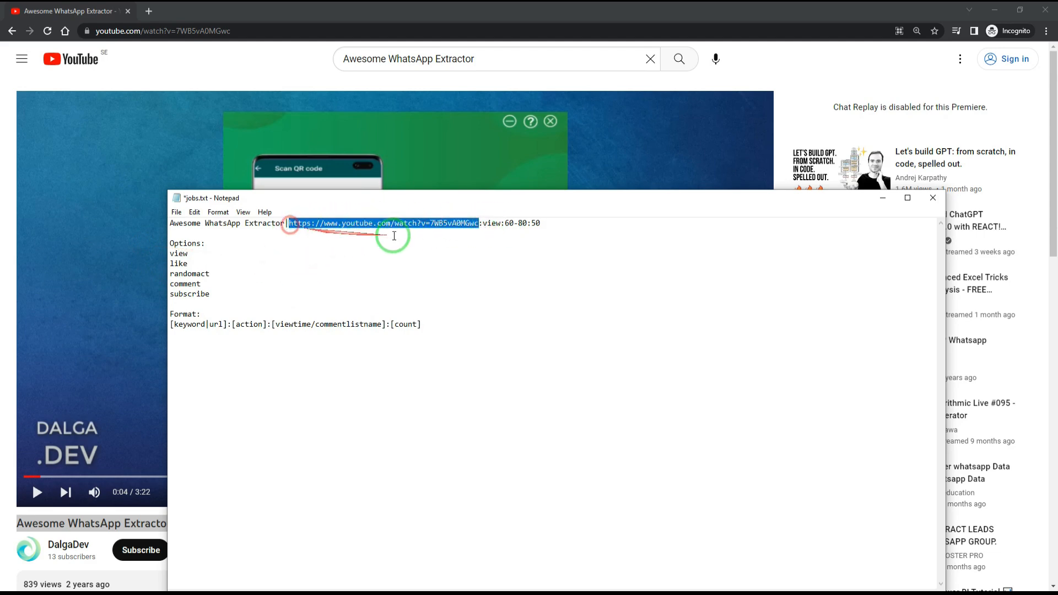
left_click(550, 224)
key("Return")
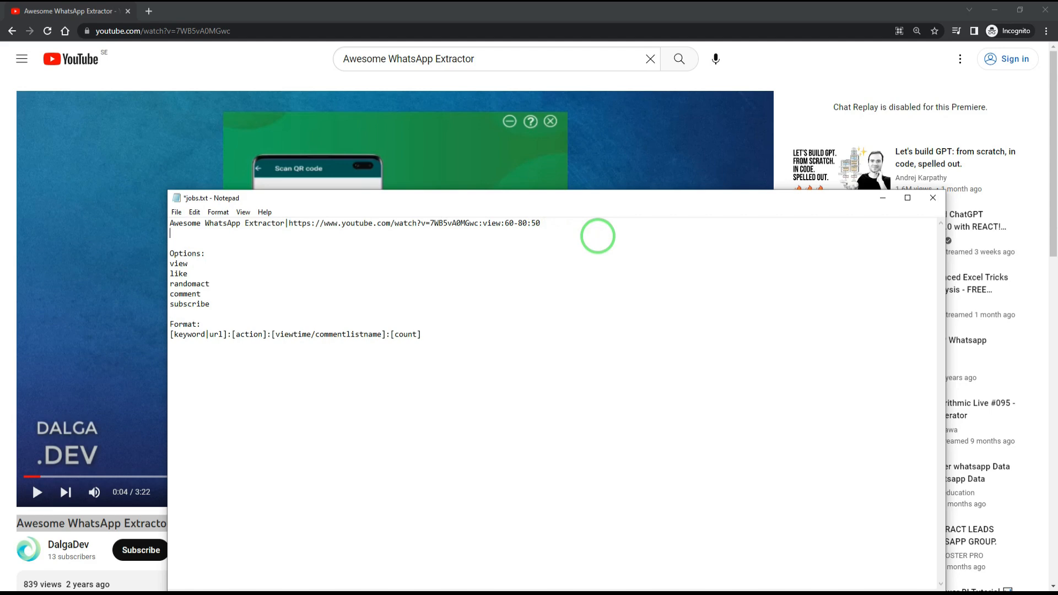
key("ctrl+v")
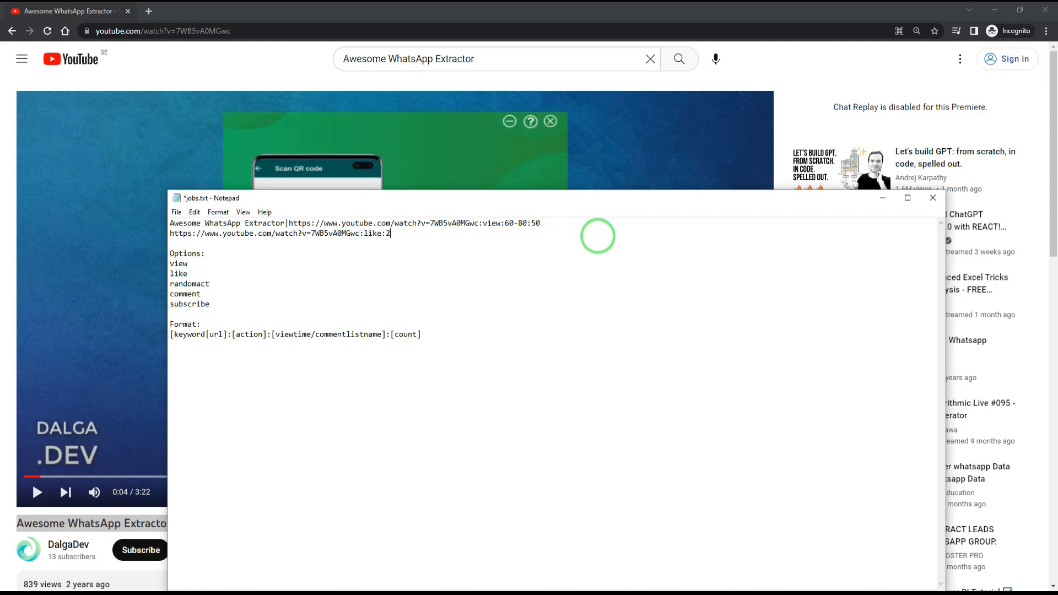
type(":like:2")
key("Return")
key("ctrl+v")
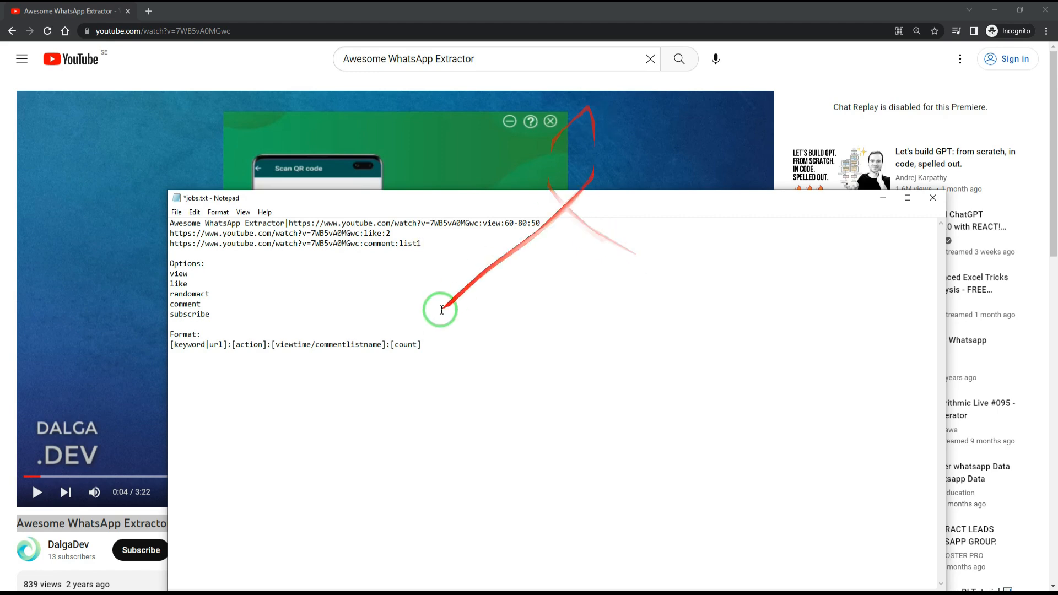
Delete the Options and Format notes below the job lines in jobs.txt
left_click_drag(423, 346, 161, 260)
key("BackSpace")
key("BackSpace")
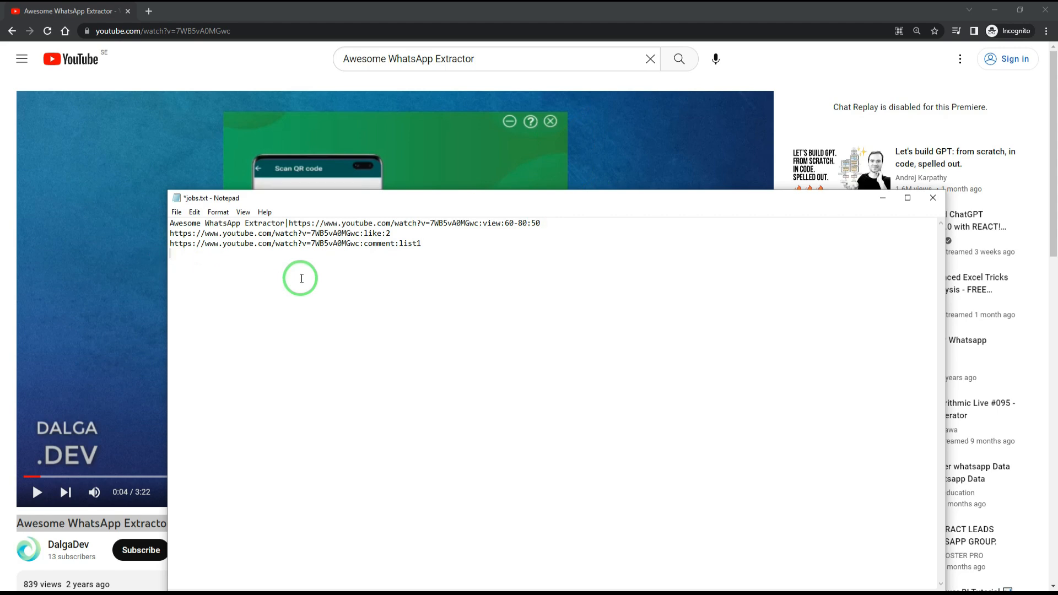
Save jobs.txt and switch to Awesome Youtube Robot to open its campaign import
key("ctrl+s")
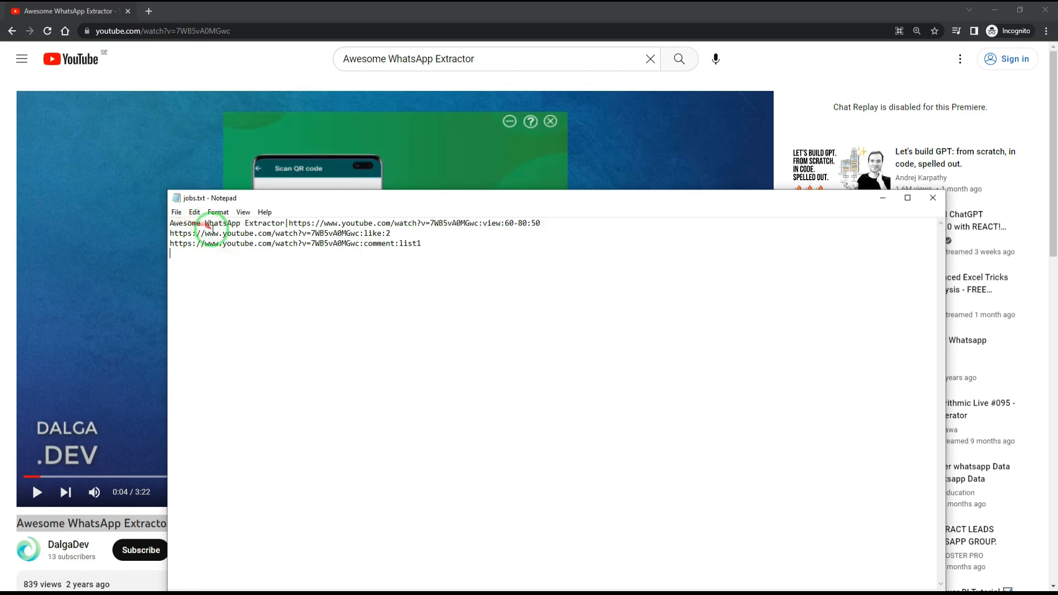
left_click(277, 1)
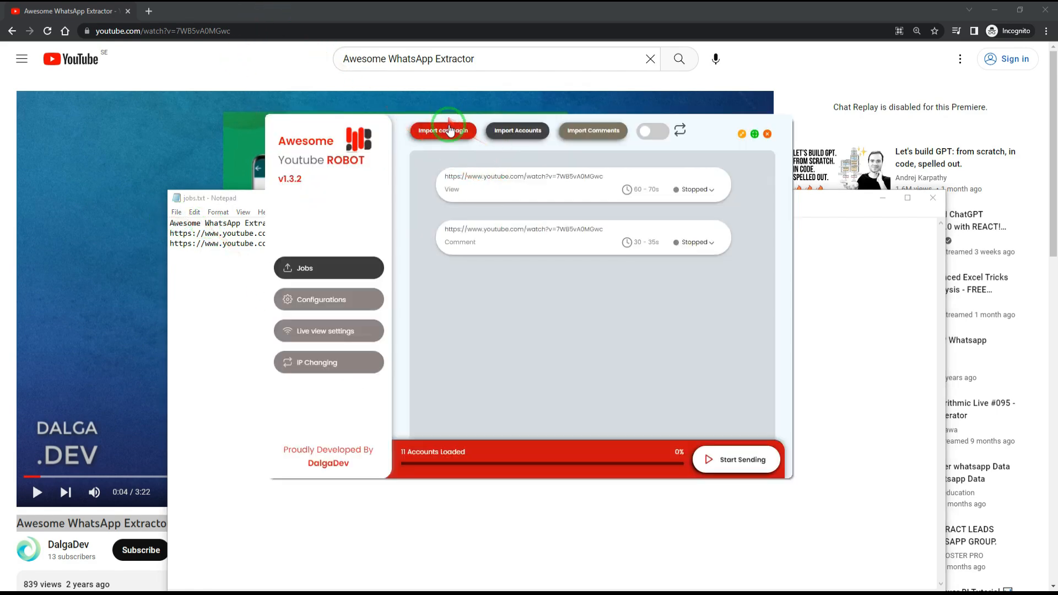
left_click(448, 131)
left_click(450, 387)
left_click(424, 220)
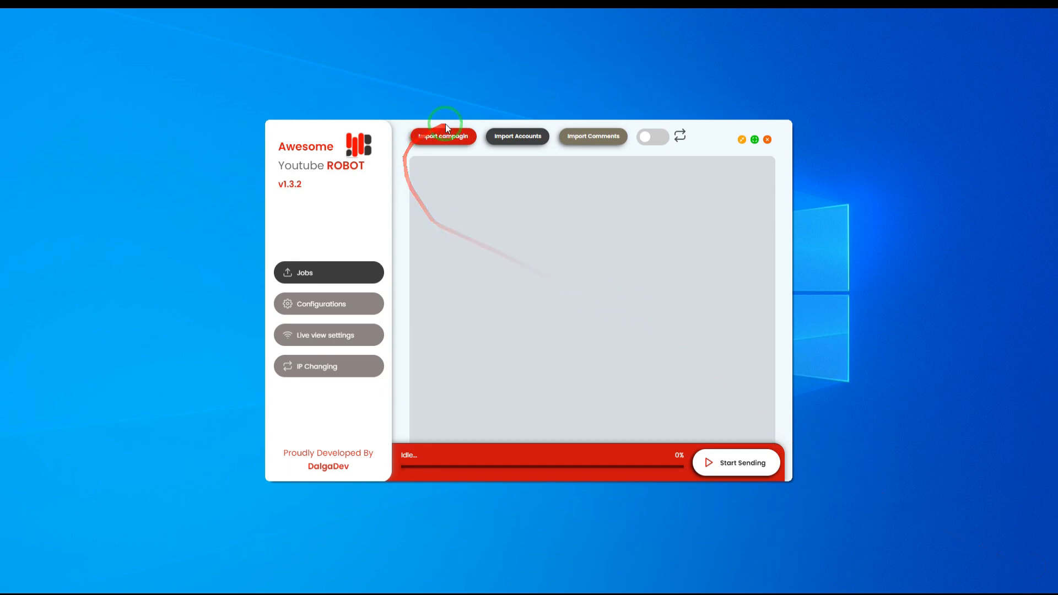
Start adding a new campaign and set its first task's type to View
left_click(463, 146)
left_click(388, 303)
left_click(462, 318)
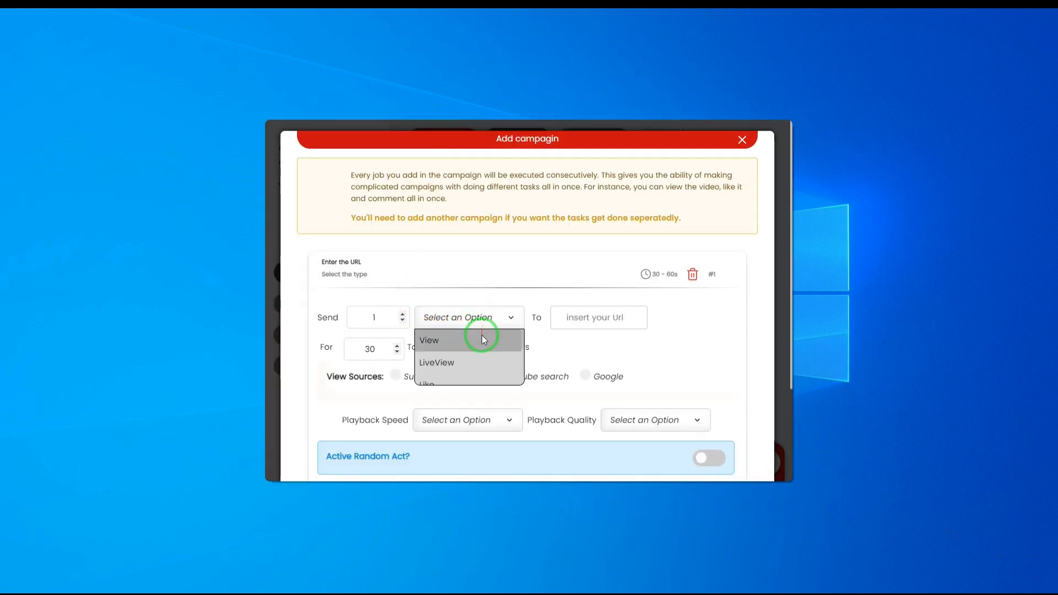
left_click(479, 335)
Copy the video title Awesome WhatsApp Extractor from the YouTube page into the View task's keyword
left_click(602, 318)
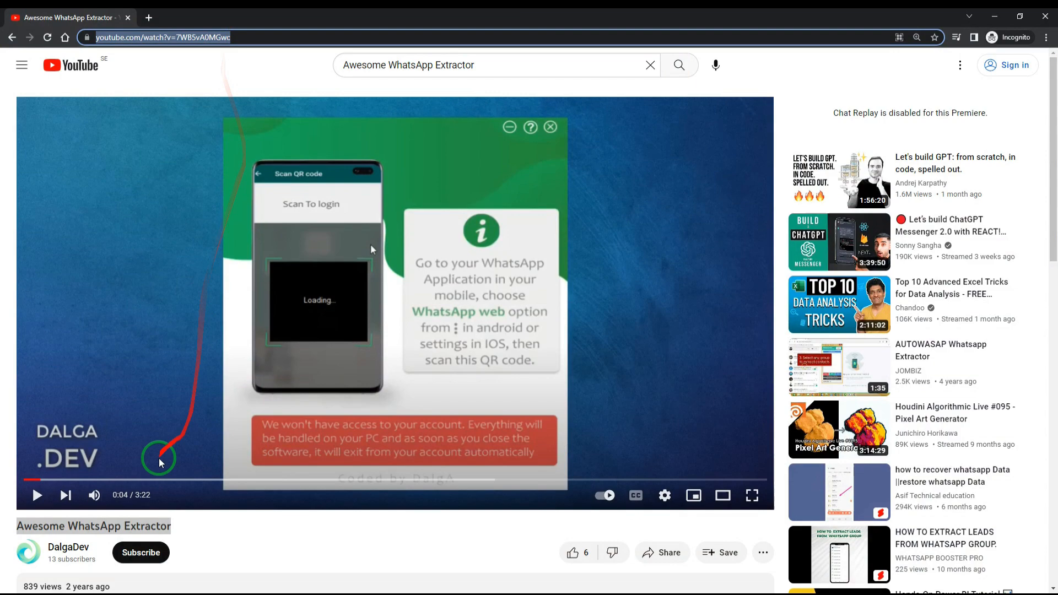
triple_click(153, 520)
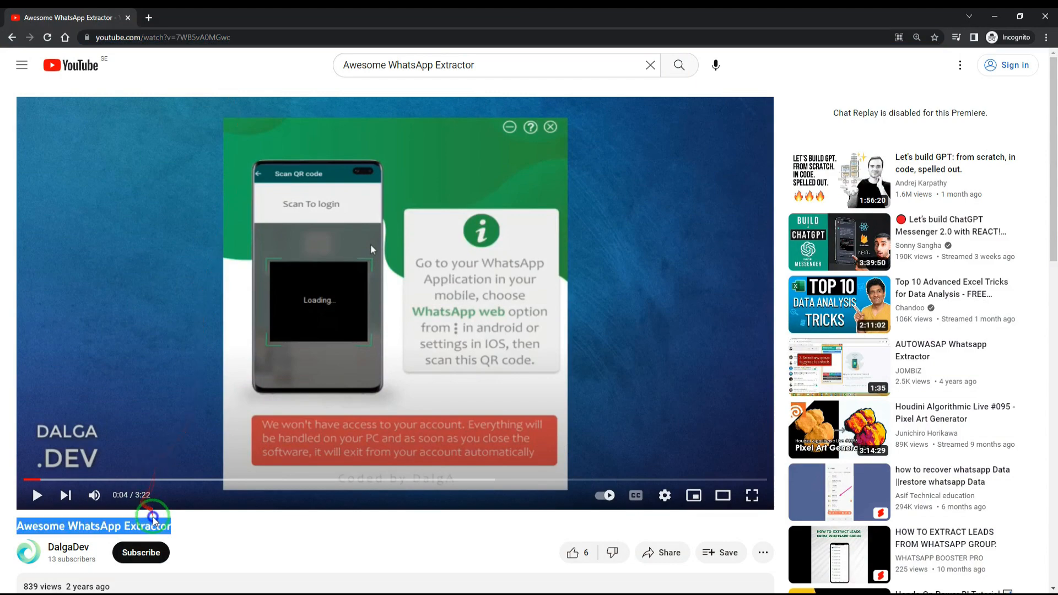
right_click(153, 520)
left_click(206, 447)
left_click(292, 4)
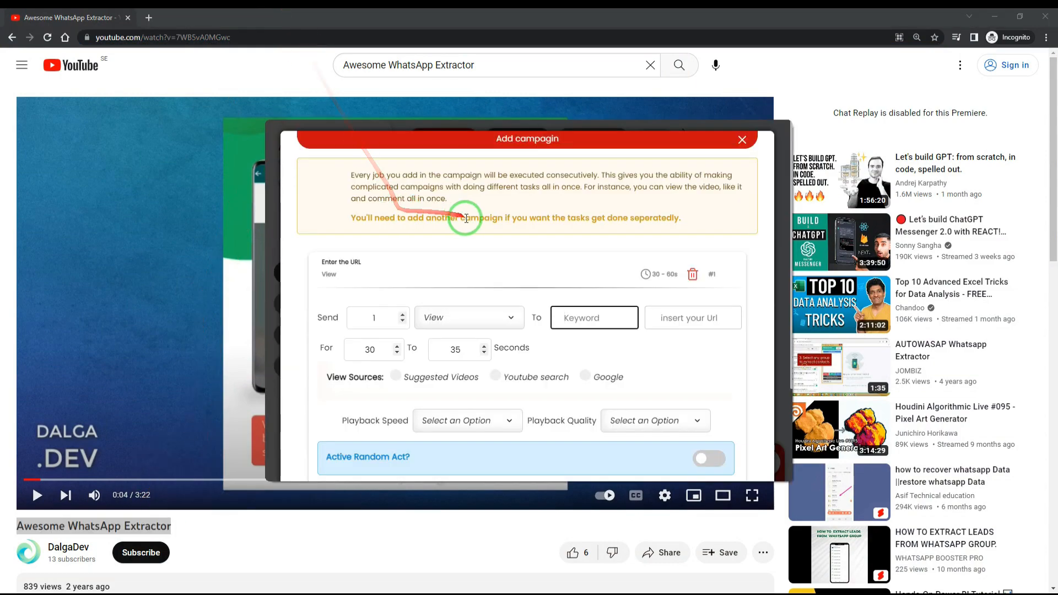
key("ctrl+v")
Copy the video's URL from the YouTube page into the View task's URL
left_click(259, 36)
right_click(263, 37)
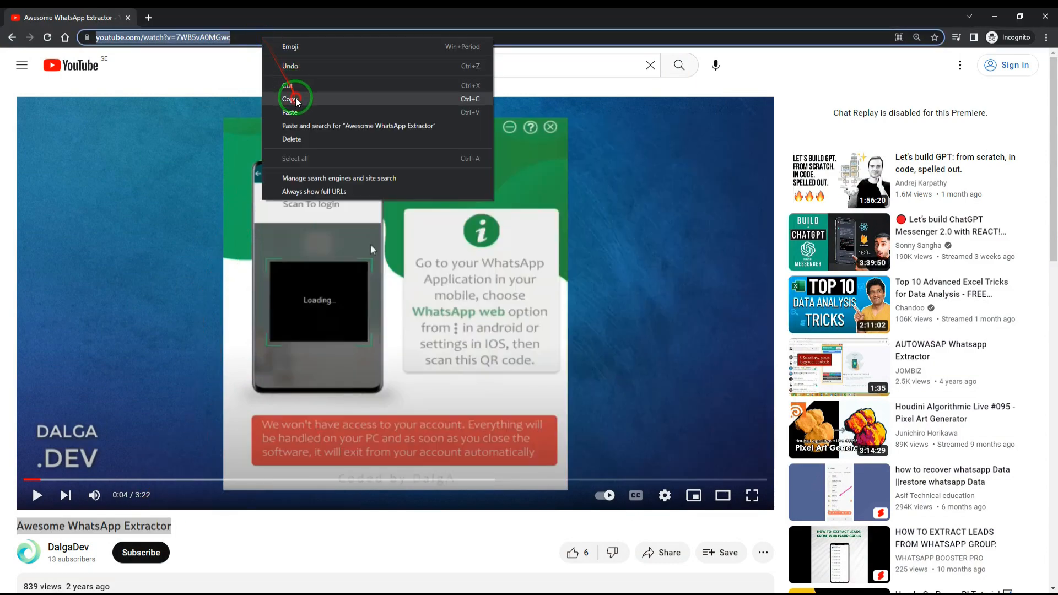
left_click(296, 98)
left_click(292, 3)
left_click(680, 317)
key("ctrl+v")
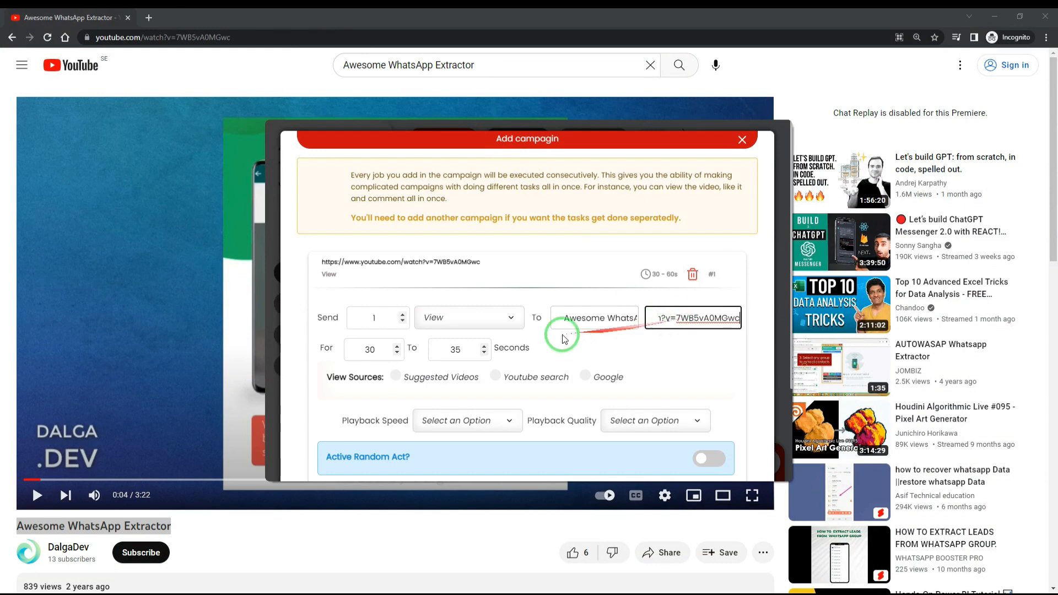
Set the View task's source to Suggested Videos, with playback speed 0.75x and playback quality 480p
left_click(419, 377)
left_click(460, 421)
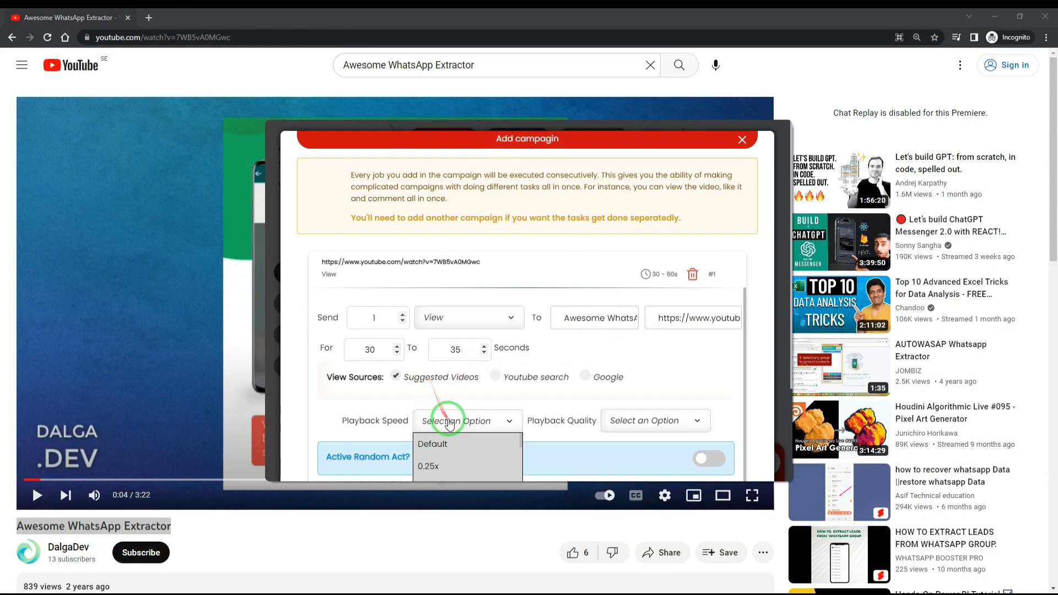
scroll(447, 466, "down", 2)
left_click(447, 465)
left_click(622, 423)
scroll(616, 456, "down", 2)
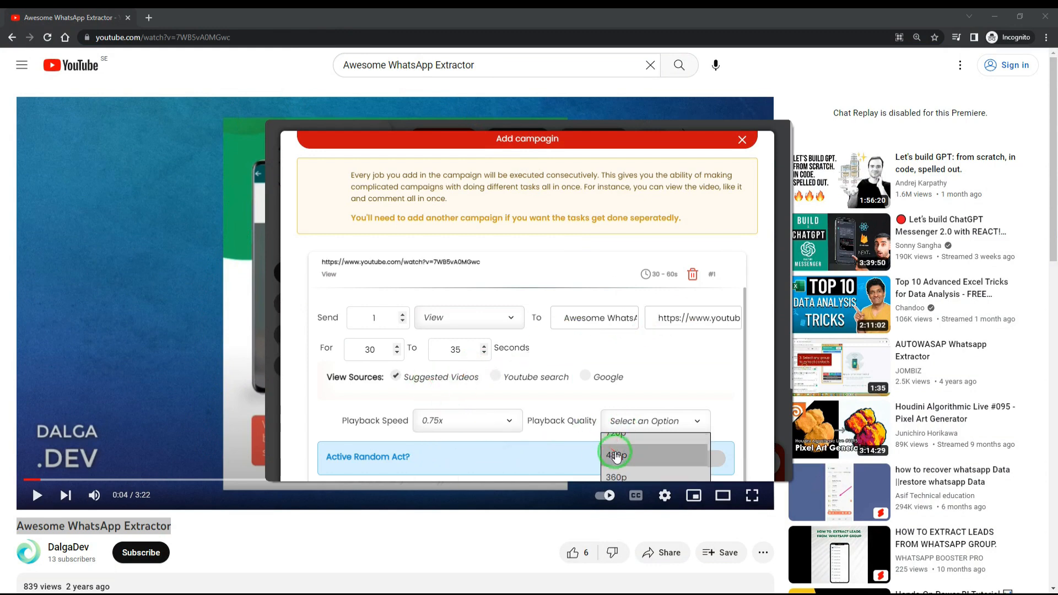
left_click(616, 455)
Enable Active Random Act for the View task and review the options it offers
scroll(609, 366, "down", 2)
left_click(705, 348)
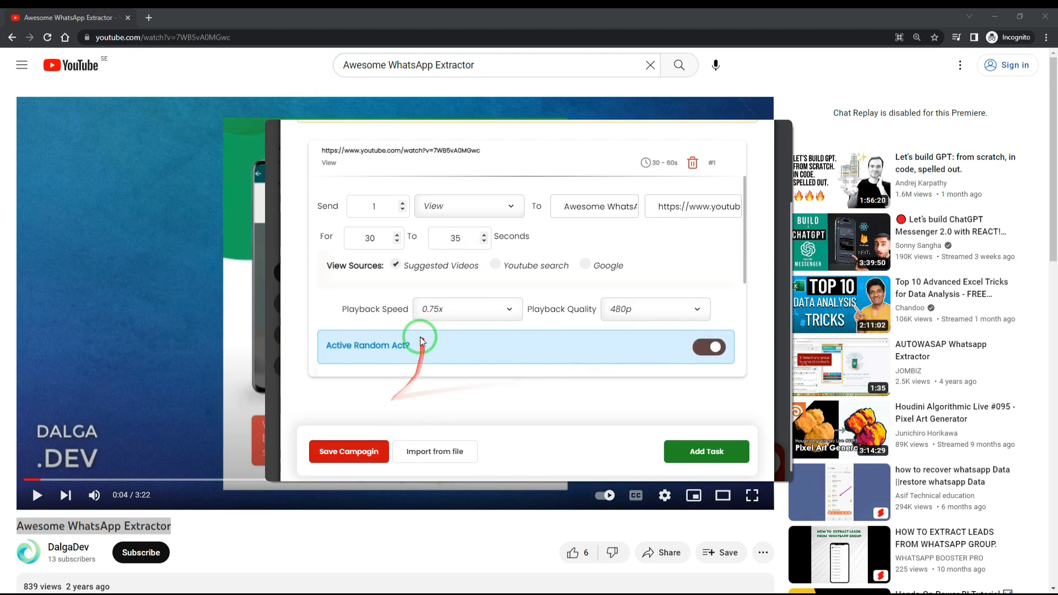
scroll(421, 340, "down", 3)
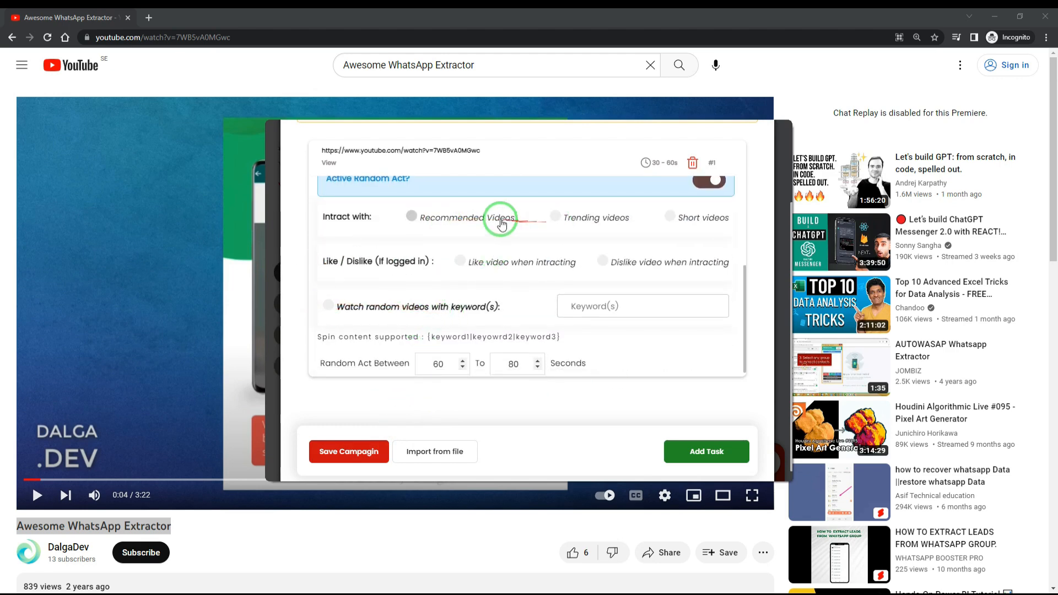
scroll(369, 220, "up", 1)
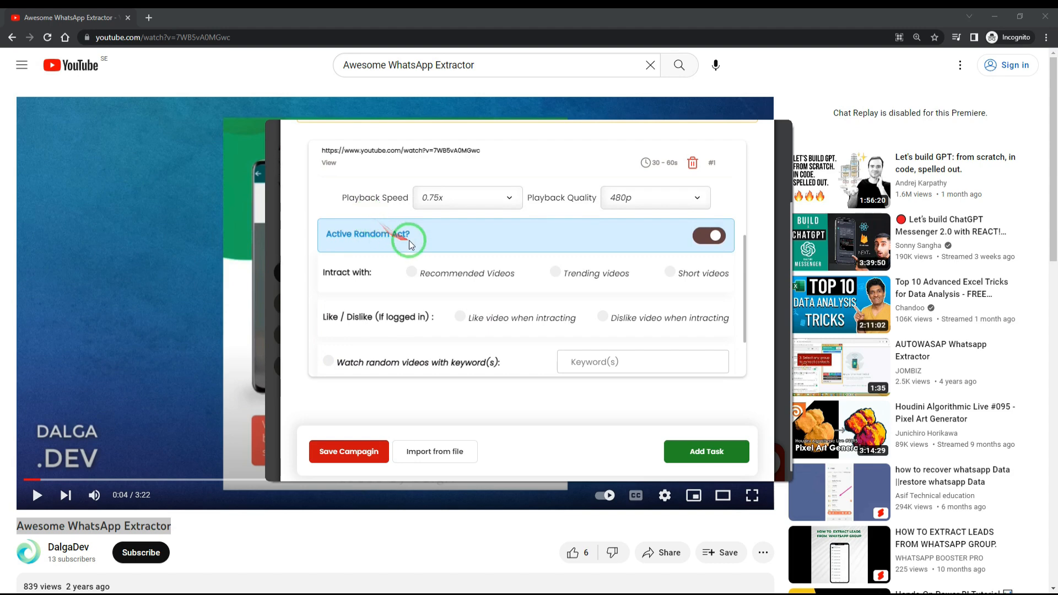
scroll(410, 240, "up", 1)
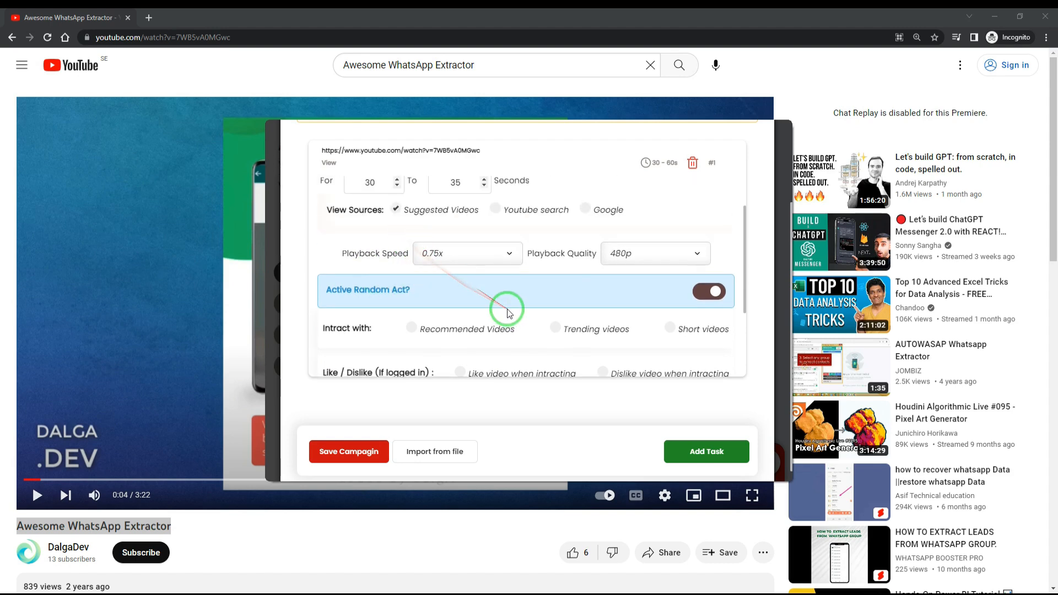
Look through the recommended videos and Shorts on YouTube's home page, and the Trending page
left_click(50, 80)
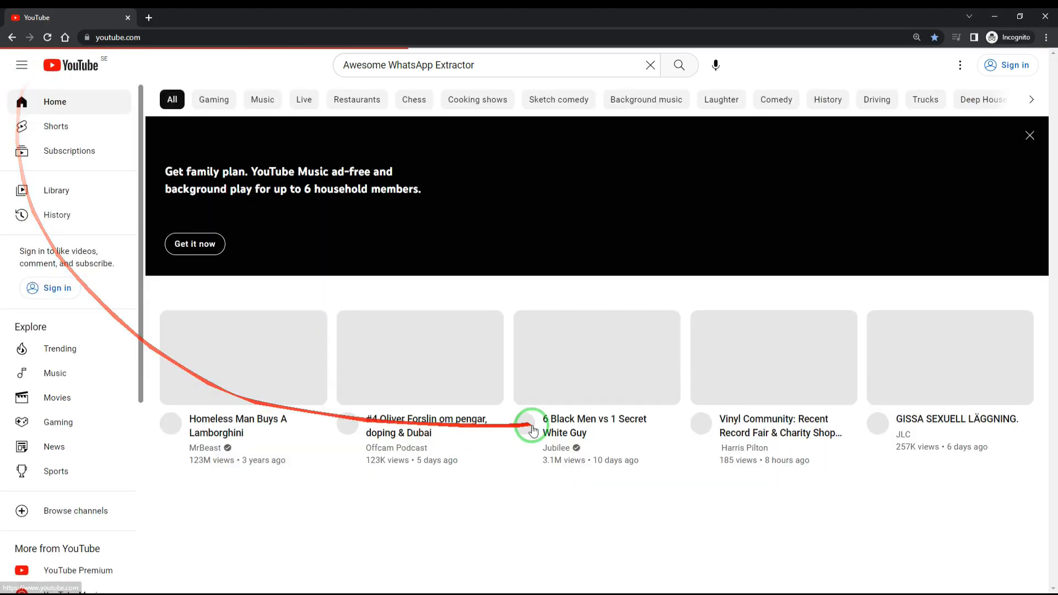
scroll(1016, 450, "down", 9)
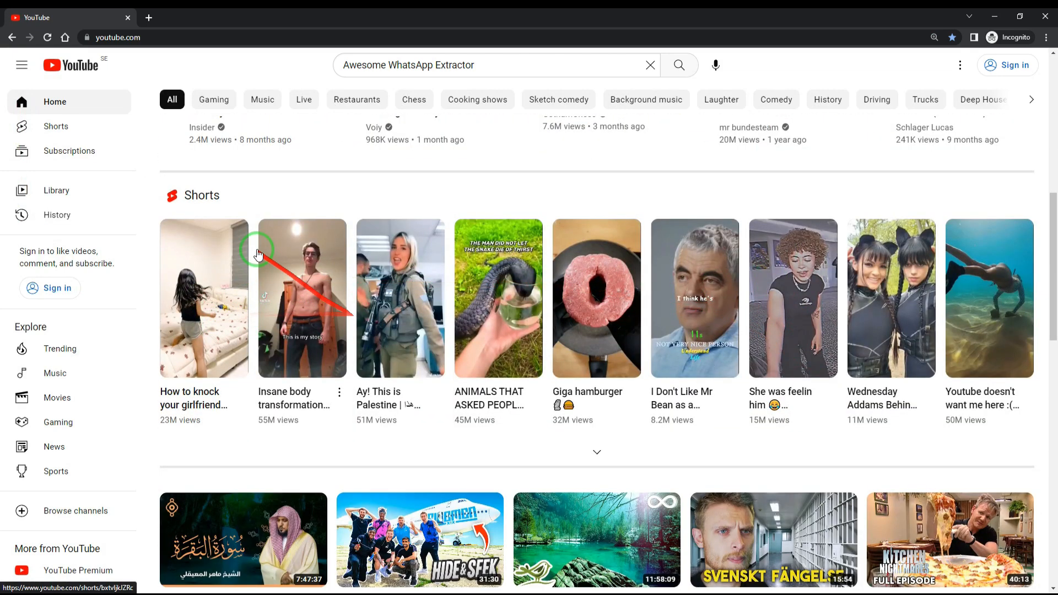
scroll(330, 259, "down", 2)
scroll(374, 300, "up", 4)
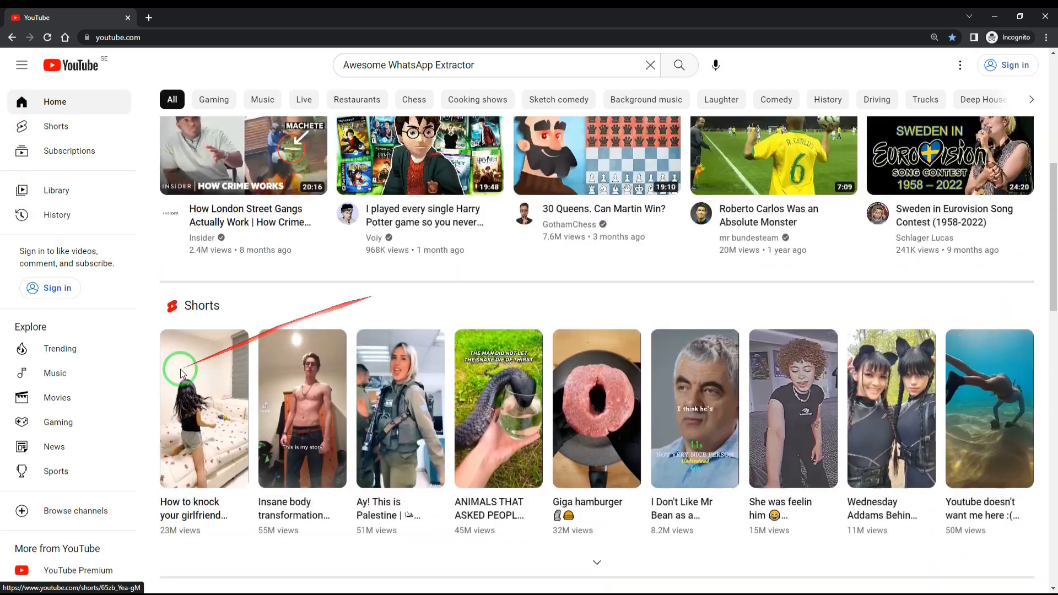
scroll(82, 349, "up", 1)
left_click(89, 349)
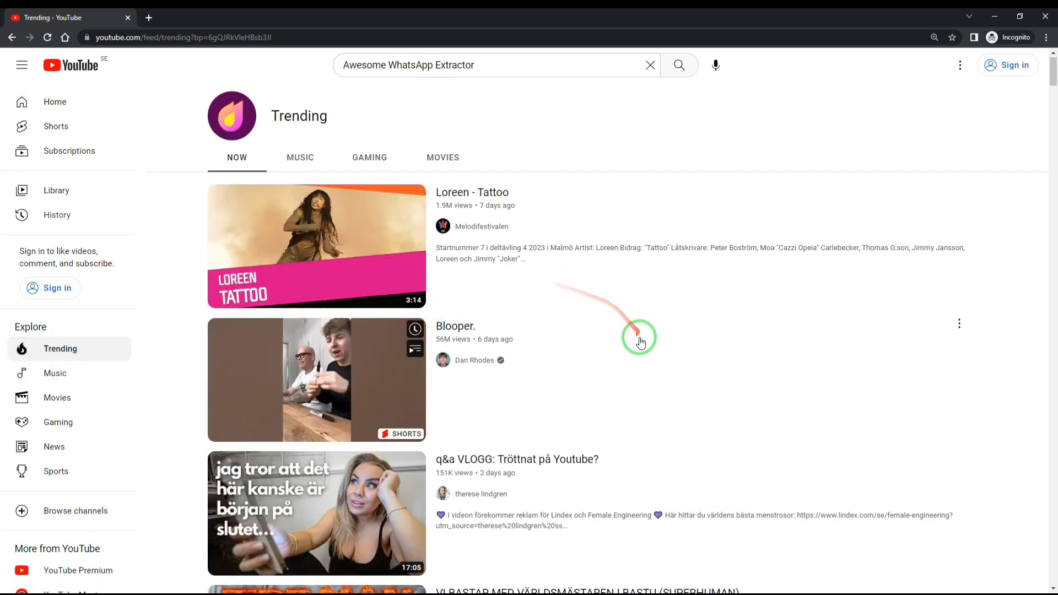
scroll(639, 340, "down", 1)
scroll(633, 331, "up", 1)
Return to the campaign form and examine the random act's interaction and like/dislike options
left_click(298, 3)
scroll(573, 237, "down", 1)
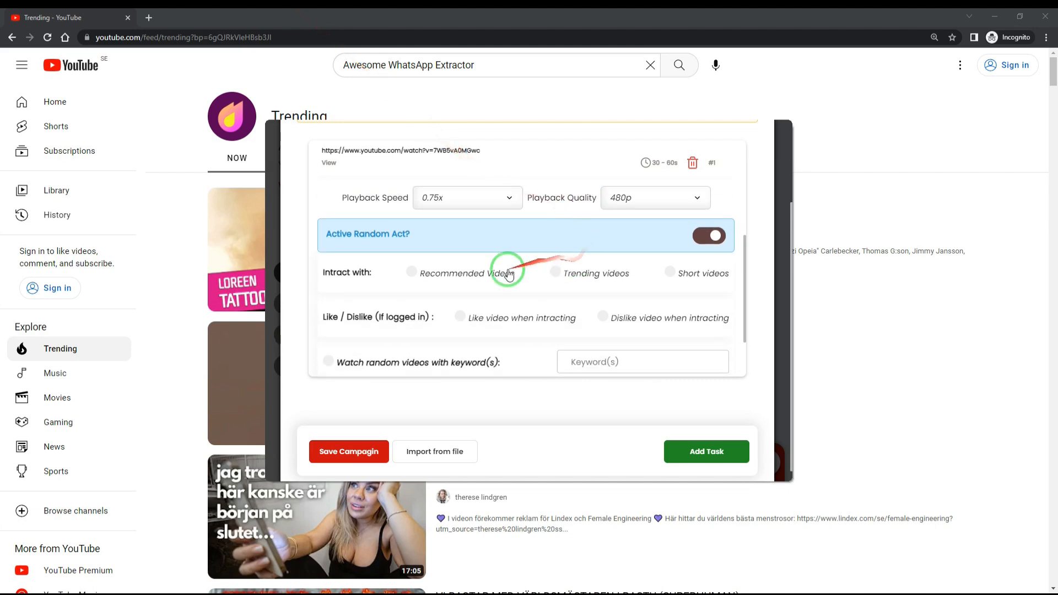
left_click(607, 280)
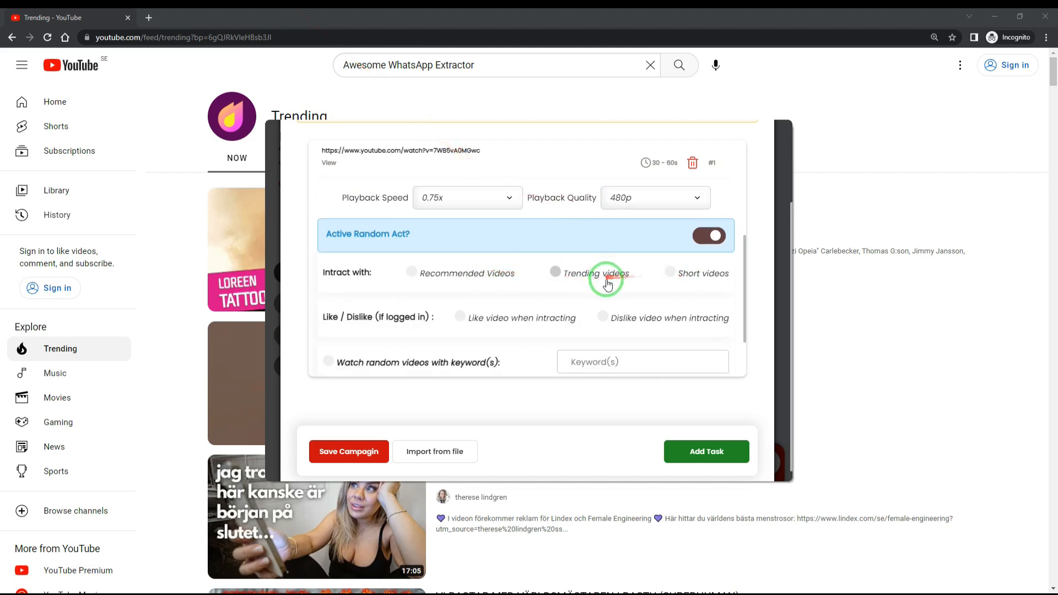
scroll(546, 275, "down", 1)
left_click(524, 262)
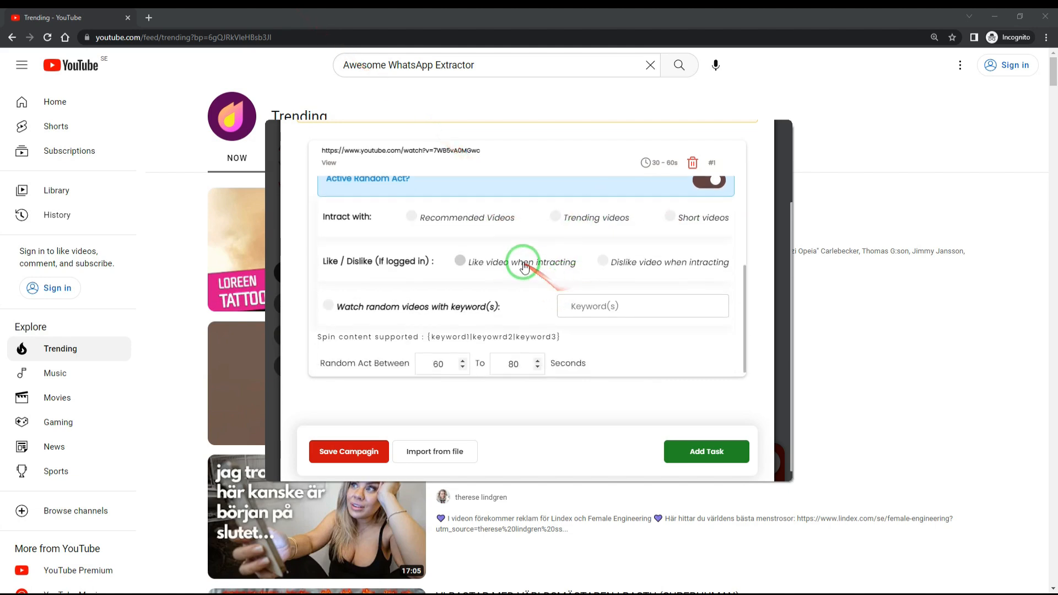
left_click(638, 267)
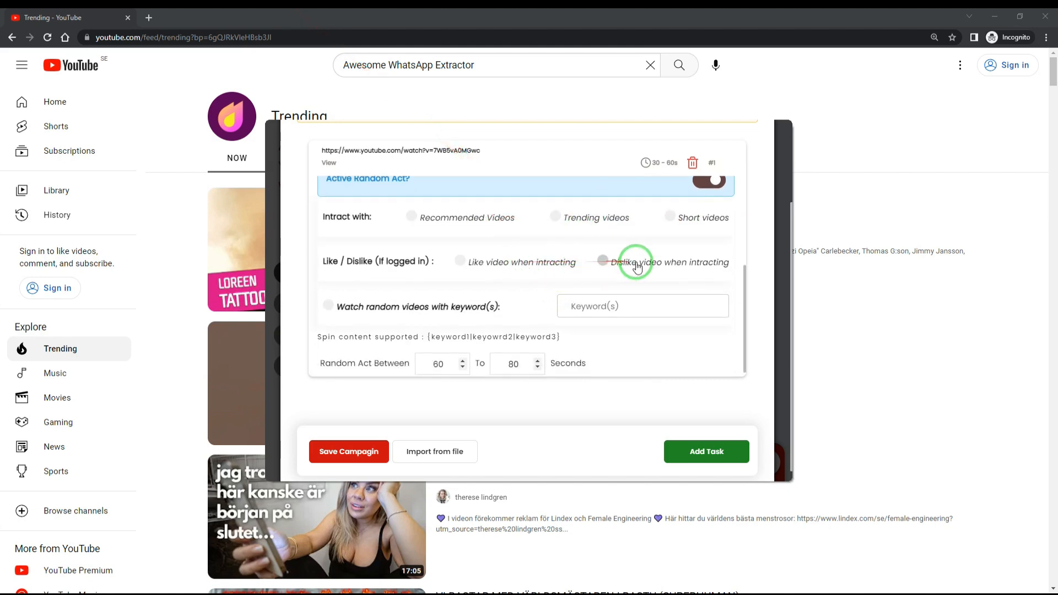
Enable watching random videos with keywords, using the sample spin text {keyword1|keyowrd2|keyword3} as the keywords
left_click(479, 308)
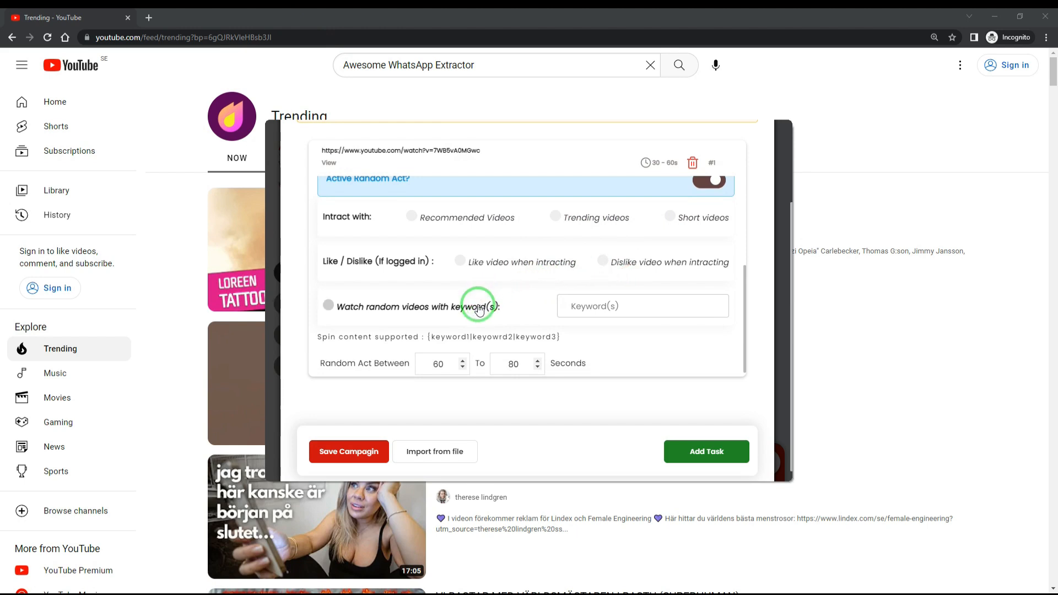
left_click_drag(318, 336, 366, 338)
left_click_drag(560, 336, 618, 304)
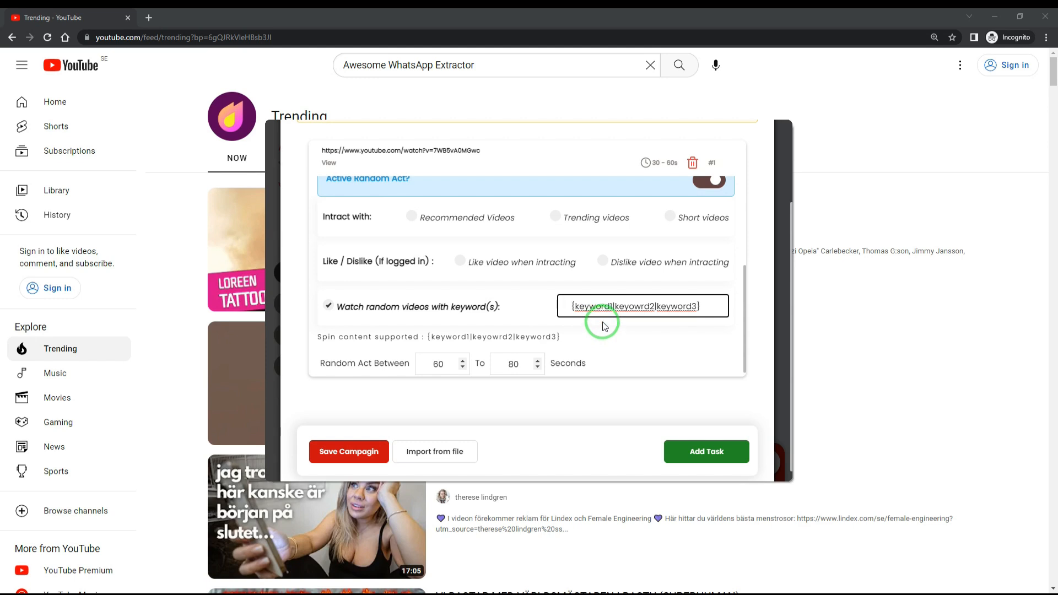
Replace keyword1 in the random-video spin text with Awesome whatsap extract
left_click_drag(698, 305, 672, 303)
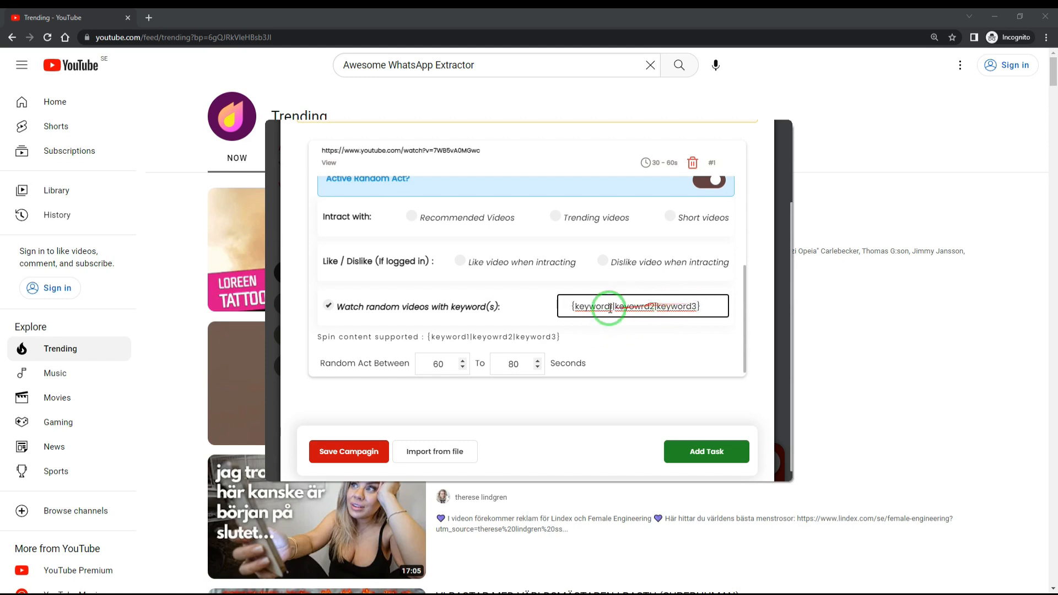
double_click(592, 306)
type("A")
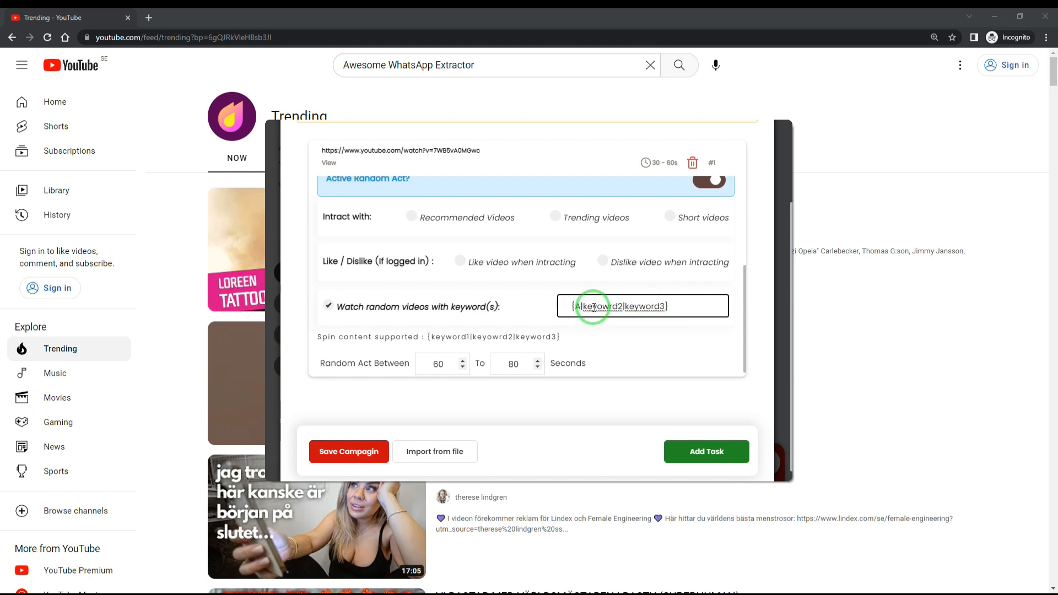
type("wesome ")
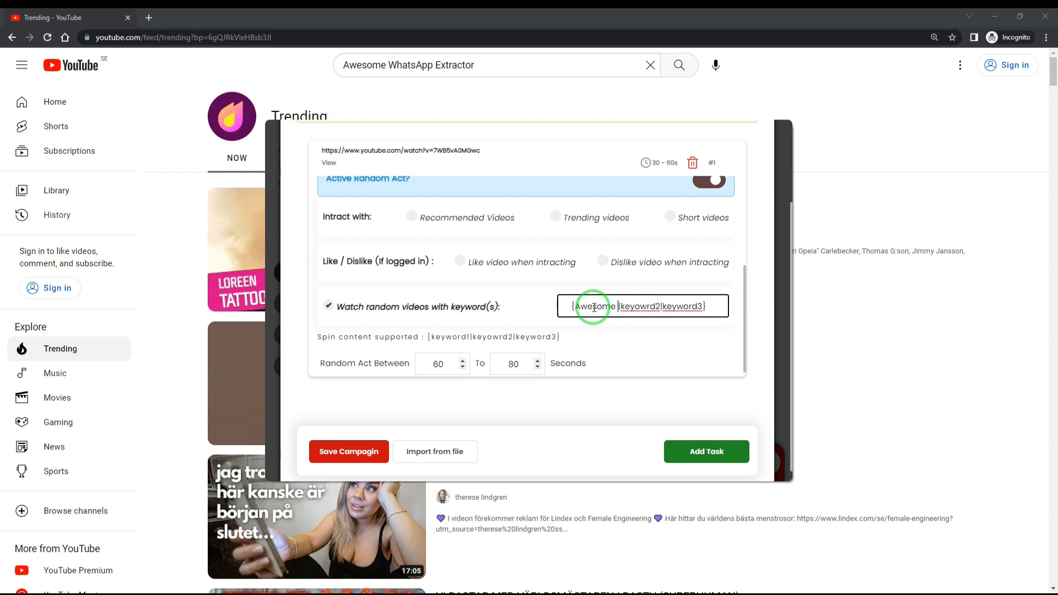
type("whatsa")
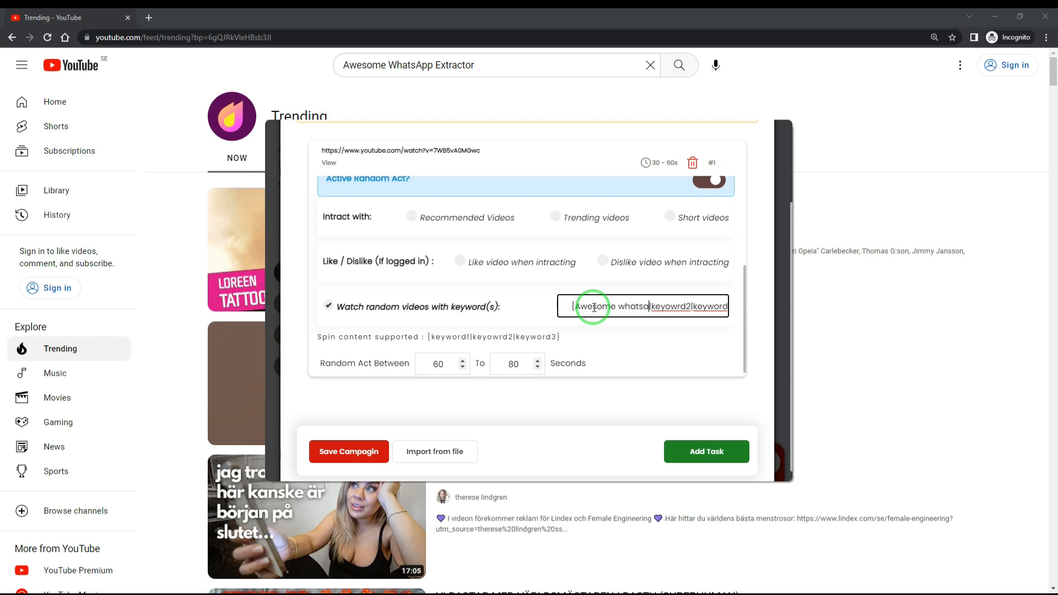
type("p ex")
type("tract")
Check the View task's settings and save the campaign
scroll(409, 316, "up", 3)
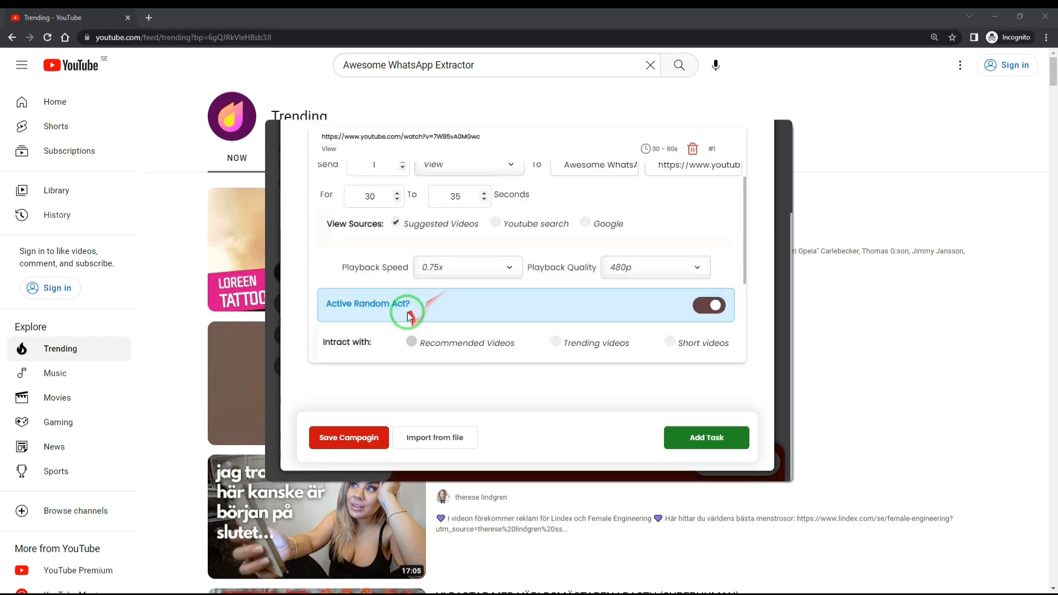
scroll(409, 317, "up", 3)
scroll(394, 302, "down", 6)
left_click(349, 437)
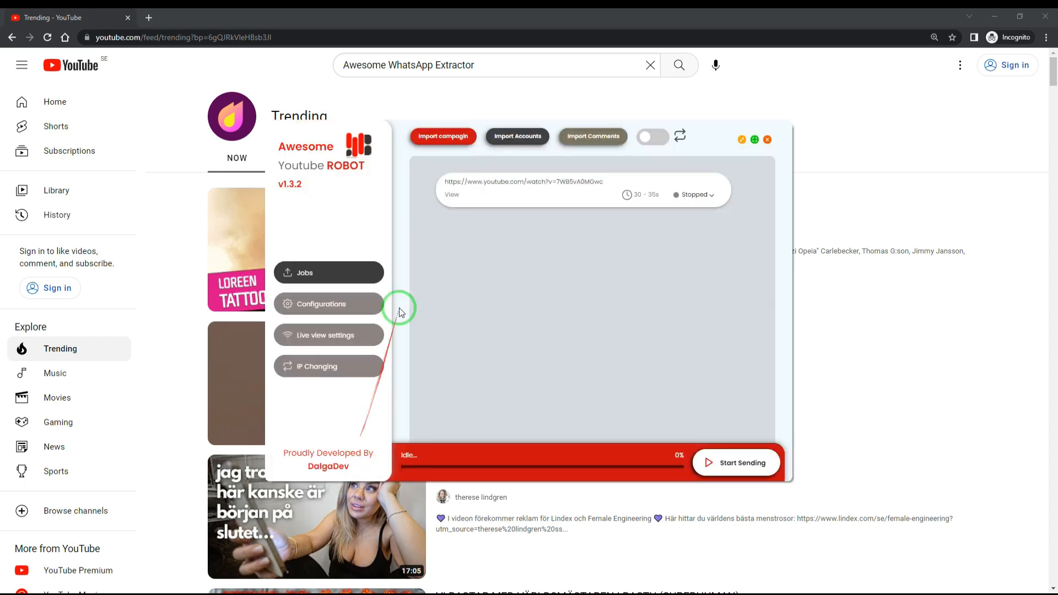
Try out a second campaign with a RandomAct task and Active Random Act enabled, and close it without saving
left_click(433, 142)
left_click(413, 306)
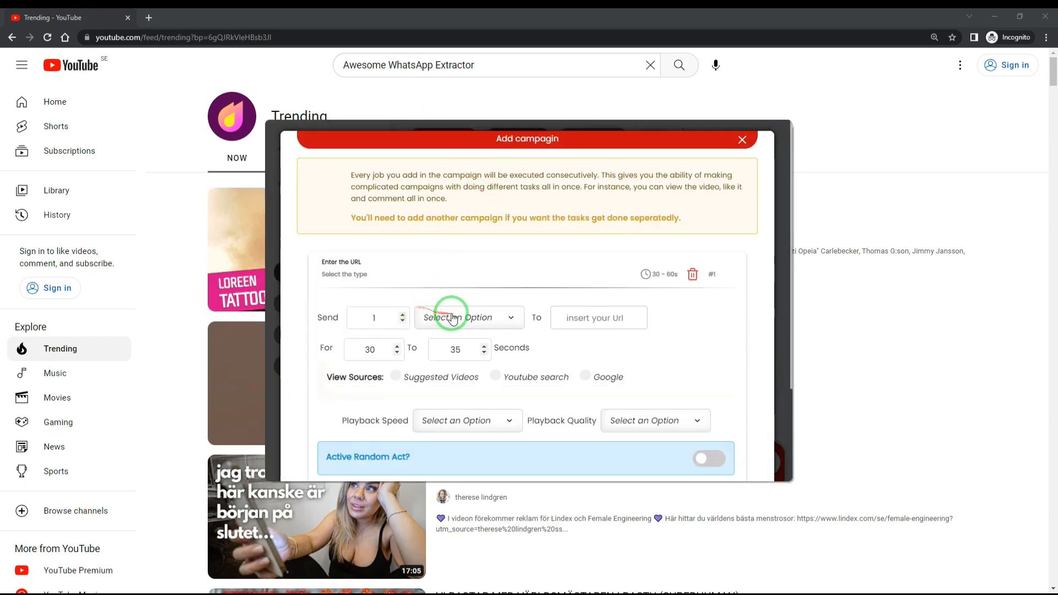
left_click(452, 318)
scroll(465, 359, "down", 1)
left_click(466, 319)
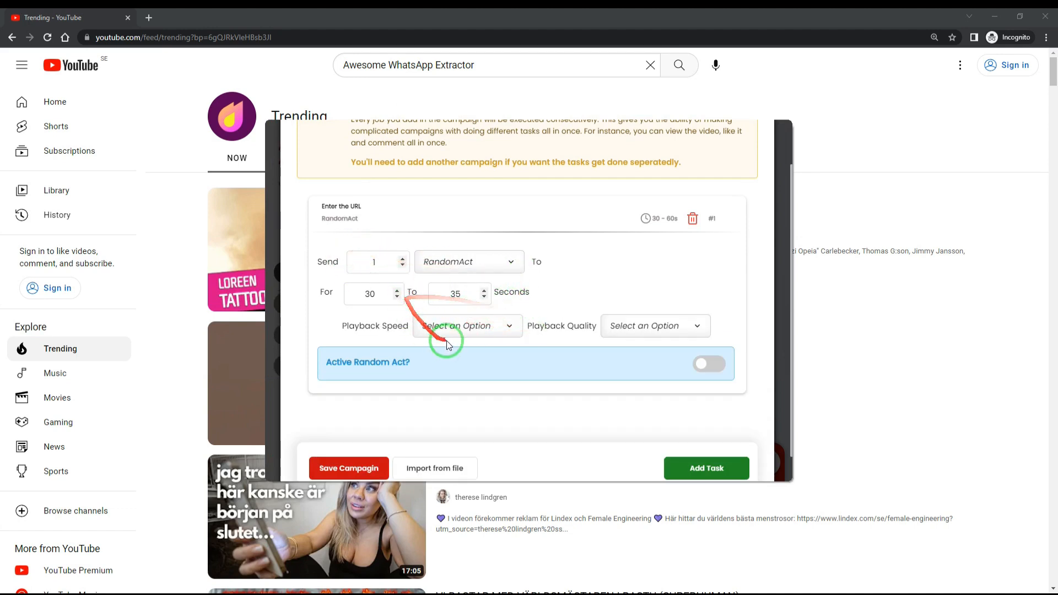
left_click(709, 363)
scroll(663, 367, "down", 3)
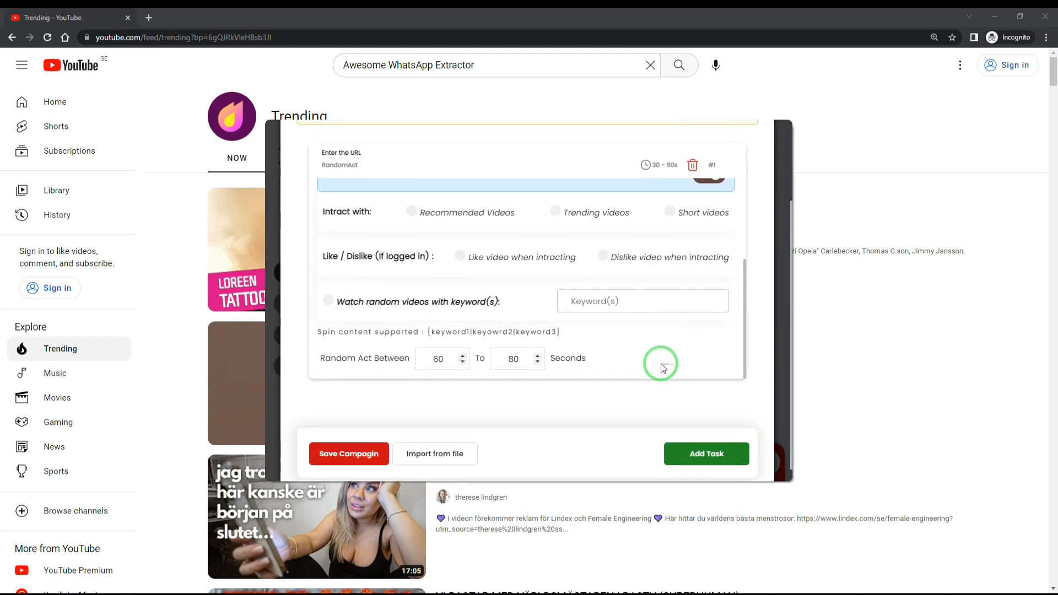
scroll(659, 361, "up", 5)
left_click(740, 147)
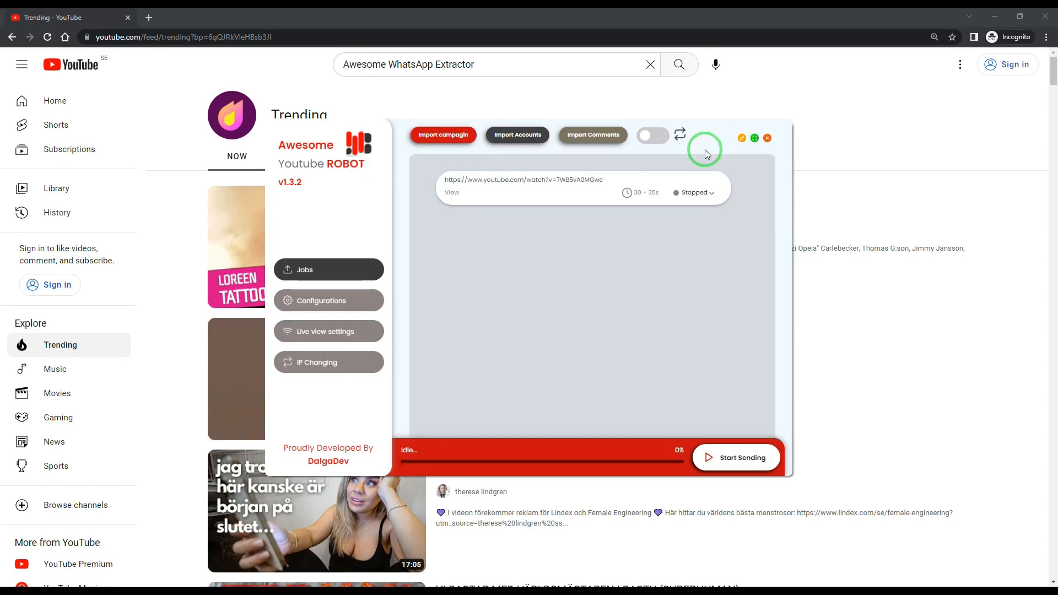
Start a new campaign and set its first task's type to View
left_click(440, 136)
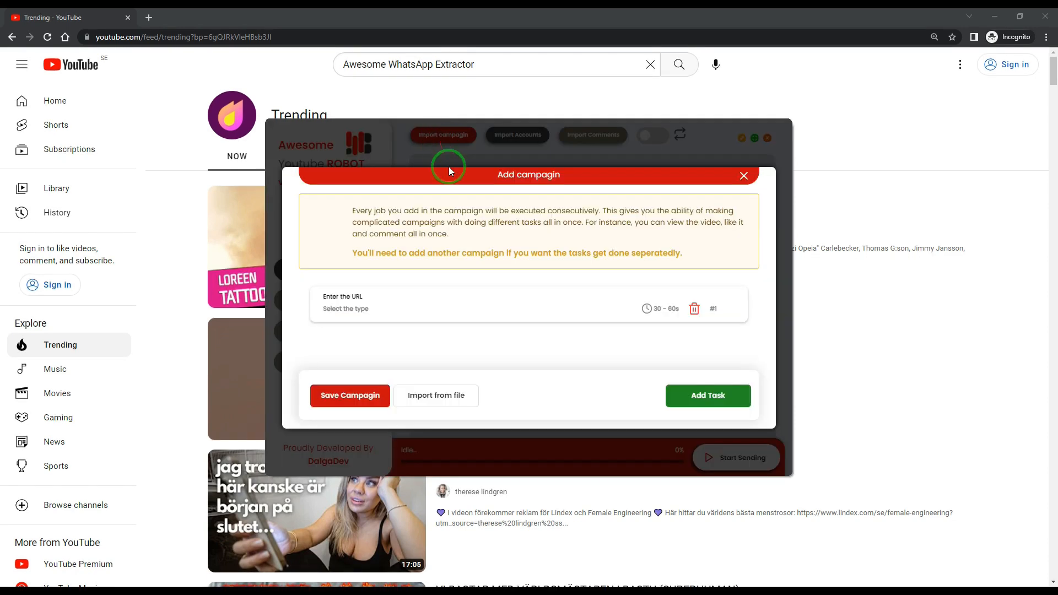
left_click(483, 297)
scroll(482, 289, "down", 1)
left_click(491, 279)
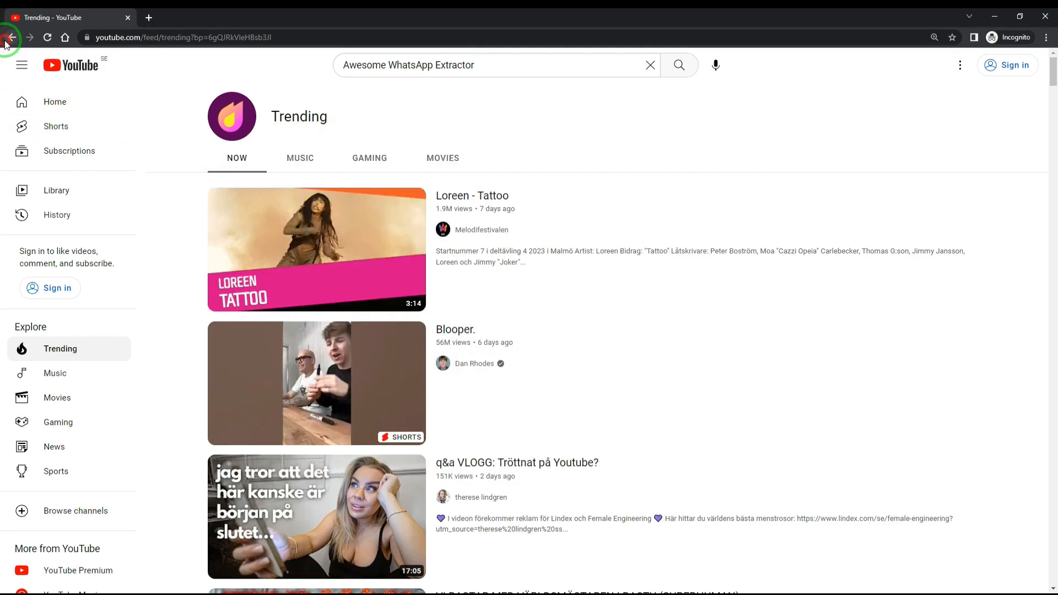
Return to the Awesome WhatsApp Extractor video, pause it, and paste its title as the View task's keyword
left_click(11, 37)
left_click(11, 37)
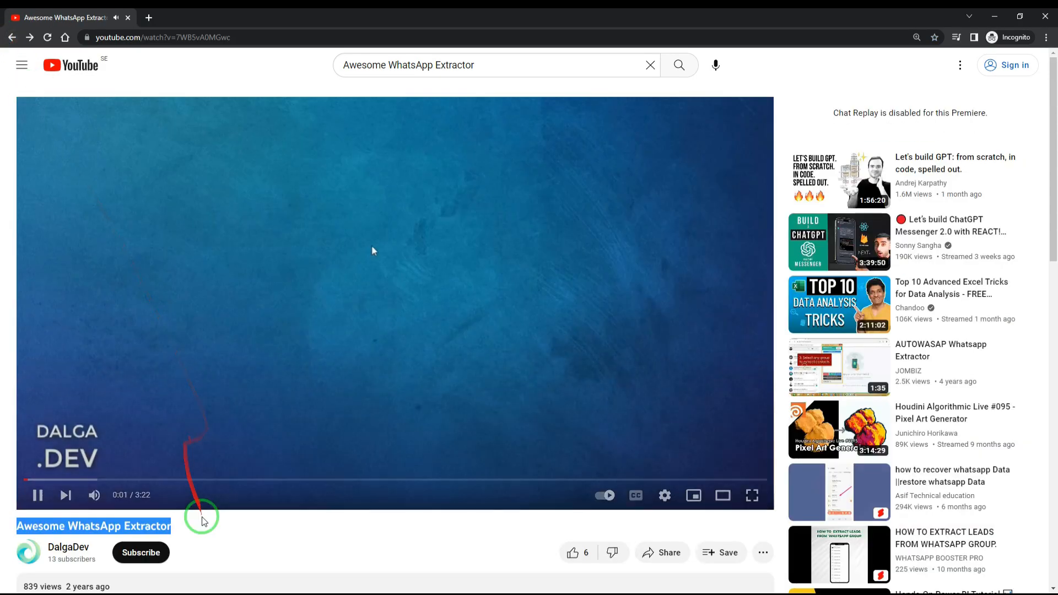
left_click(286, 292)
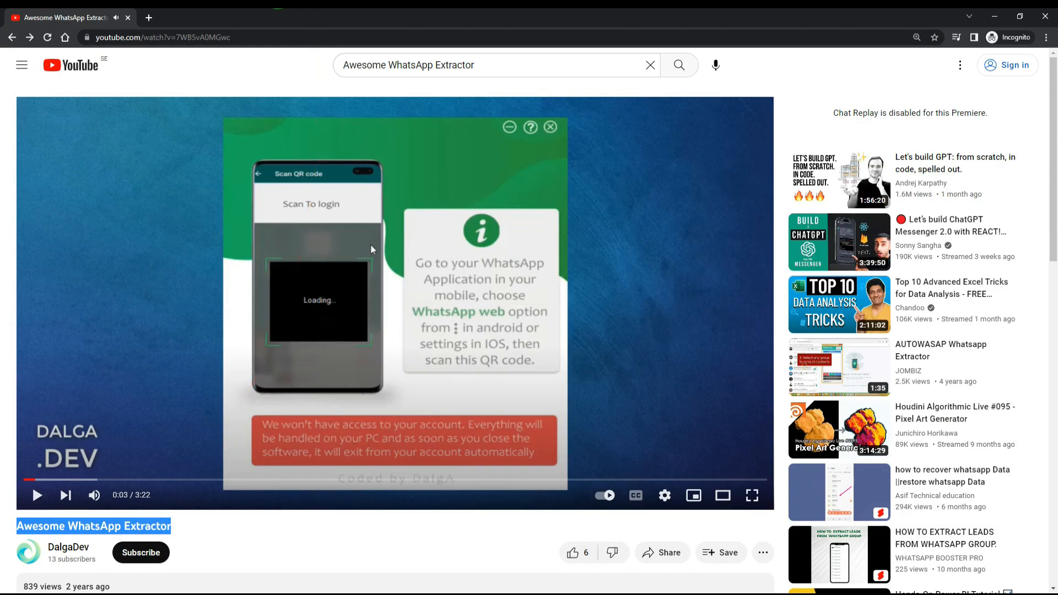
left_click(277, 4)
left_click(565, 262)
type("Awesome WhatsApp Extractor")
Copy the video's URL into the View task and enable Youtube search as the view source
left_click(211, 39)
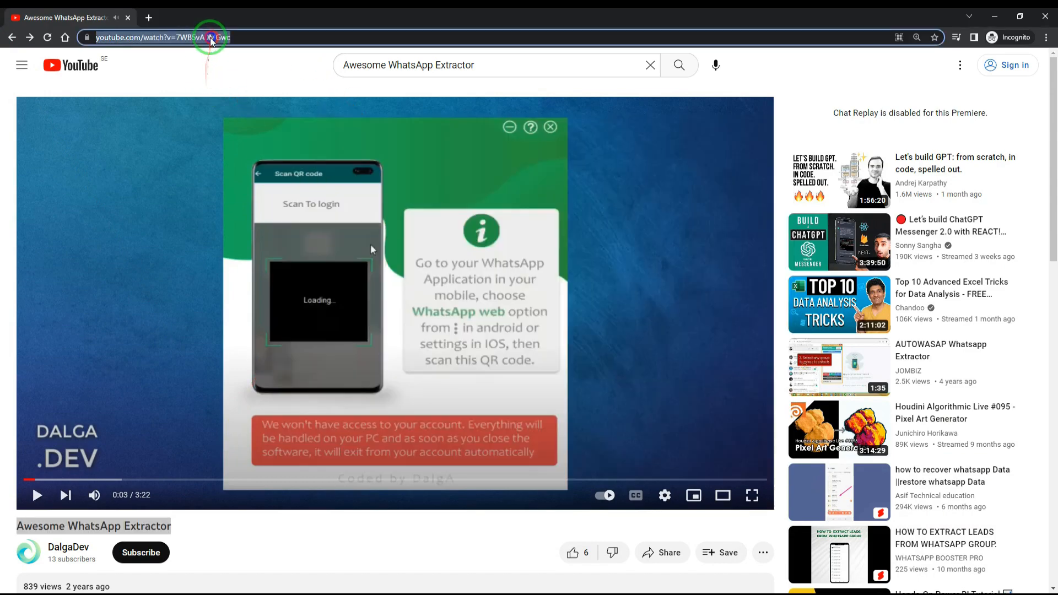
right_click(210, 39)
left_click(248, 101)
left_click(290, 4)
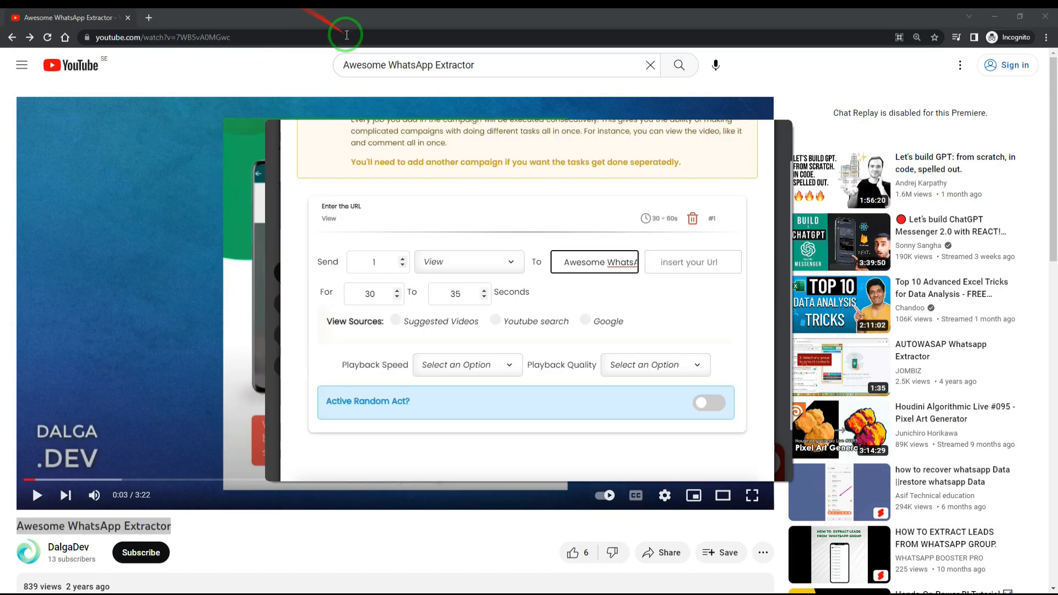
left_click(655, 263)
key("ctrl+v")
left_click(500, 319)
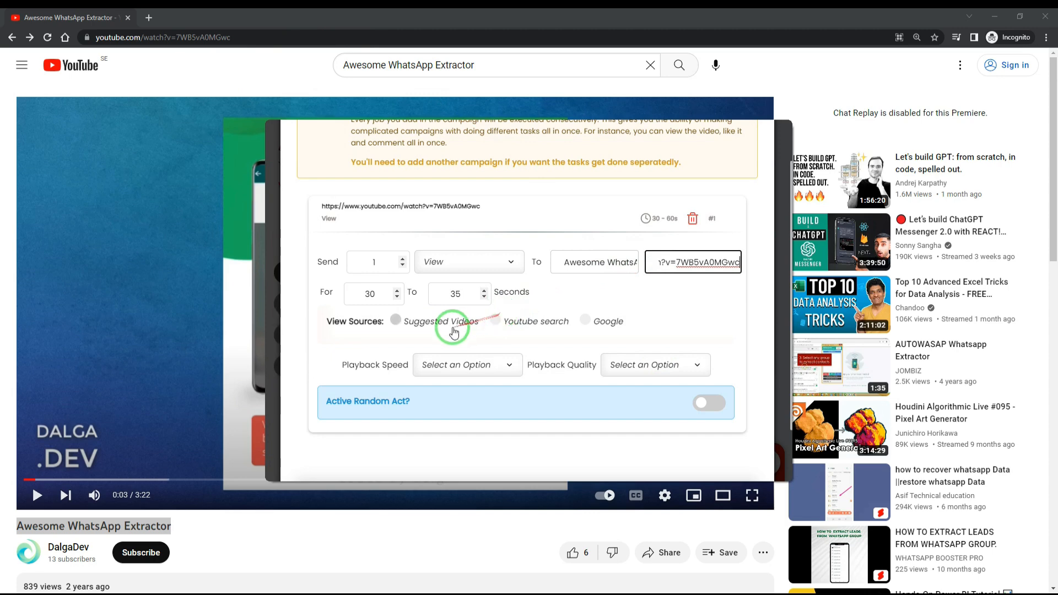
Add a second task of type Like to the campaign, using the same video URL
scroll(528, 331, "down", 2)
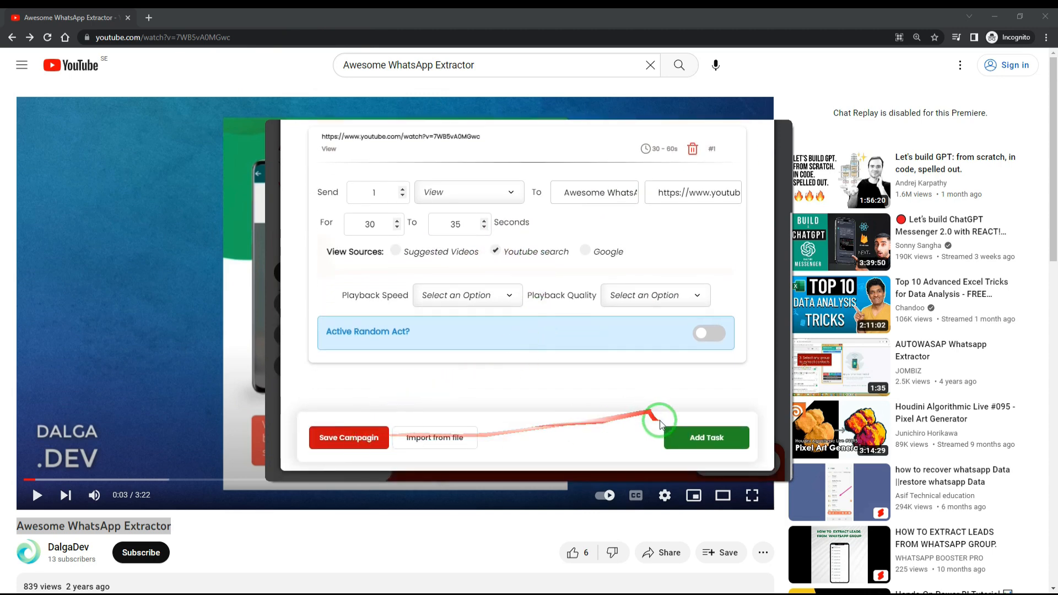
left_click(684, 439)
scroll(639, 390, "down", 1)
left_click(485, 339)
scroll(488, 342, "down", 3)
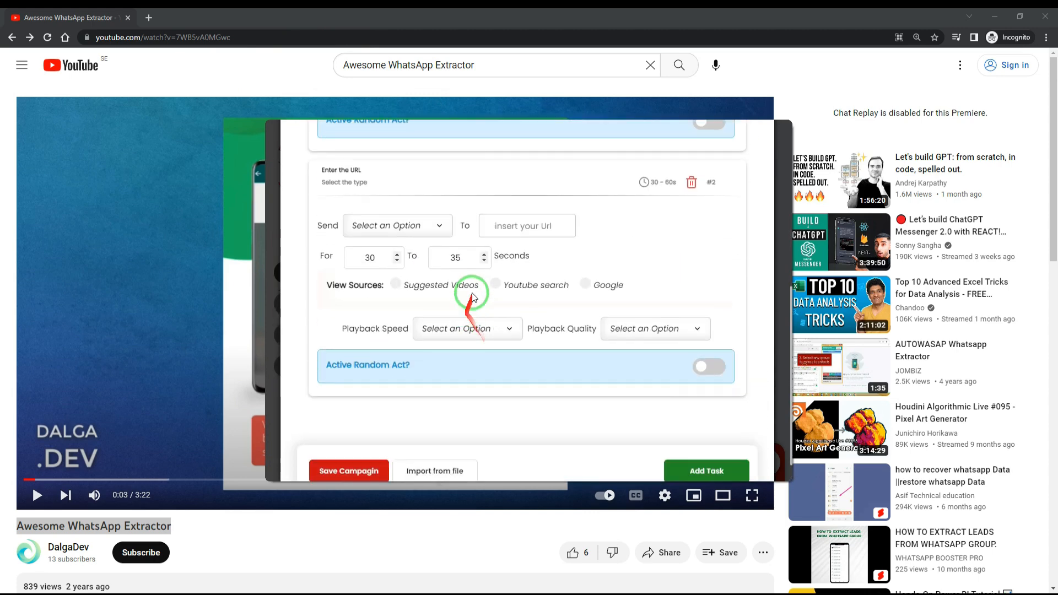
left_click(432, 227)
left_click(403, 291)
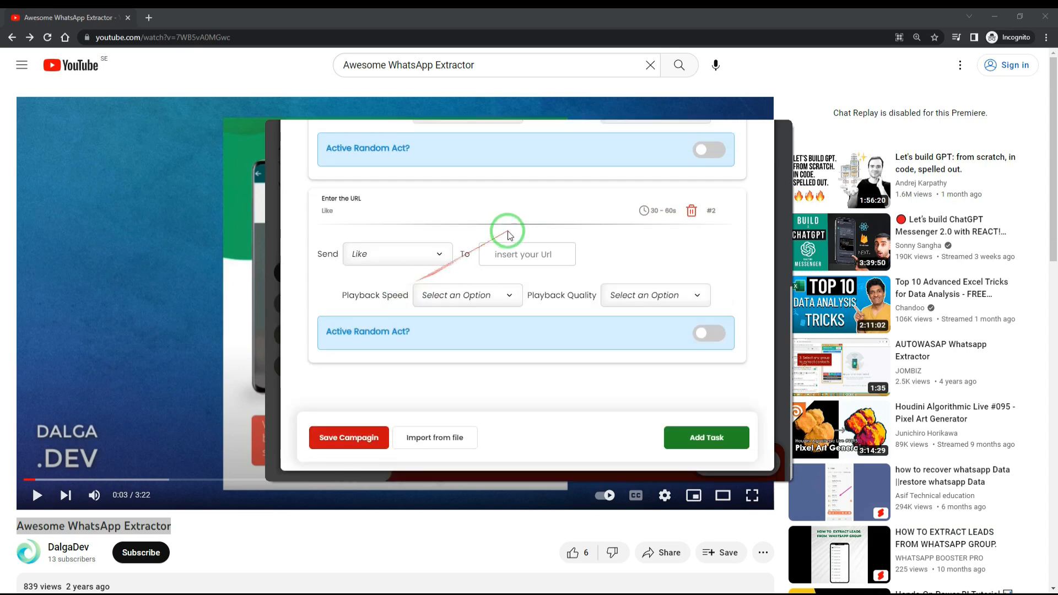
left_click(510, 248)
key("ctrl+v")
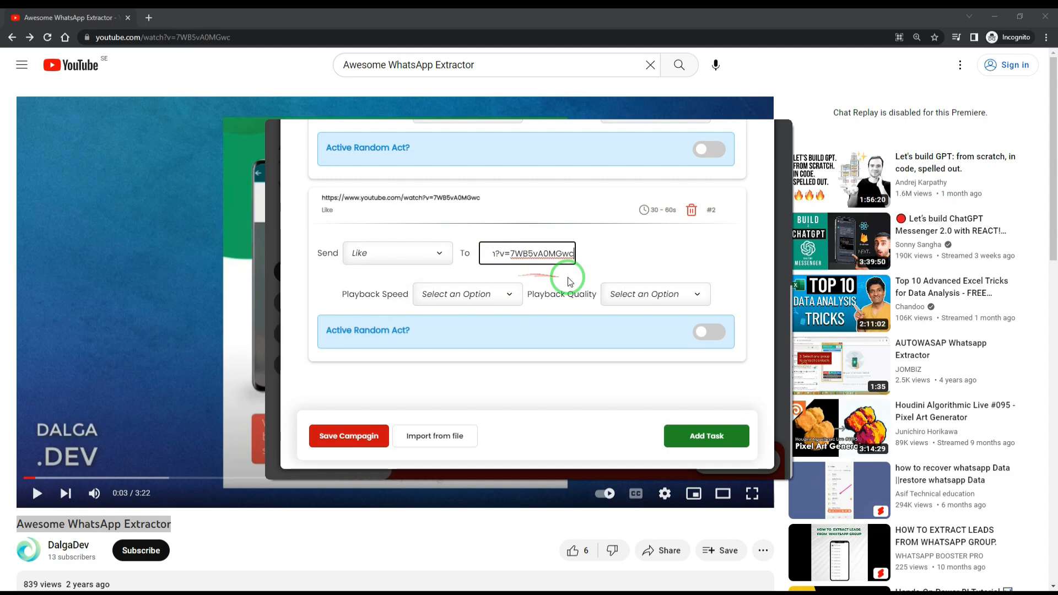
Set the number of views to send in the View task to 4
left_click(568, 277)
scroll(568, 277, "up", 4)
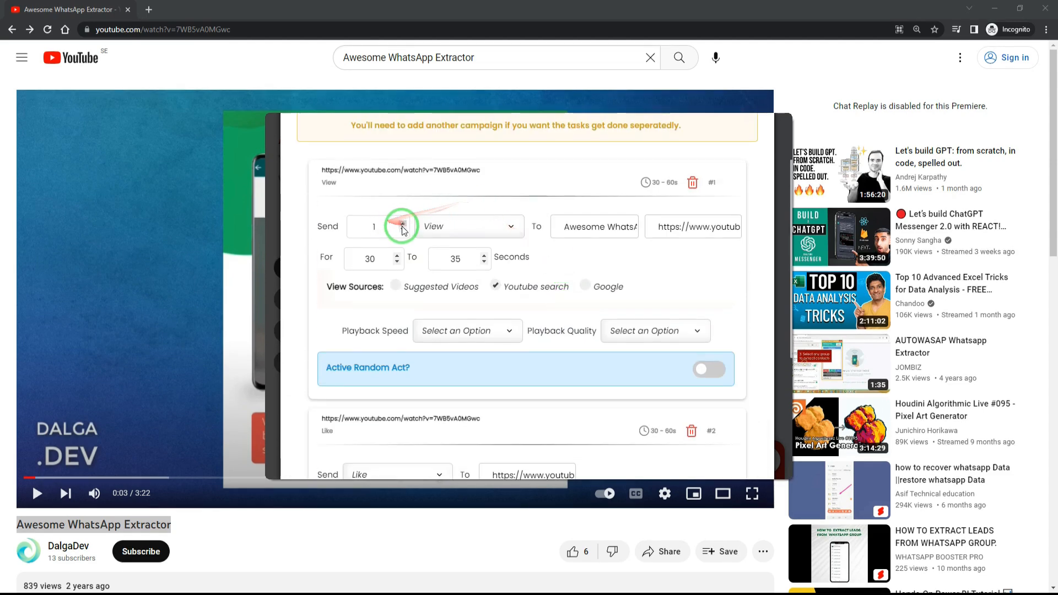
scroll(395, 314, "down", 1)
scroll(394, 322, "up", 1)
scroll(394, 310, "up", 1)
left_click(402, 309)
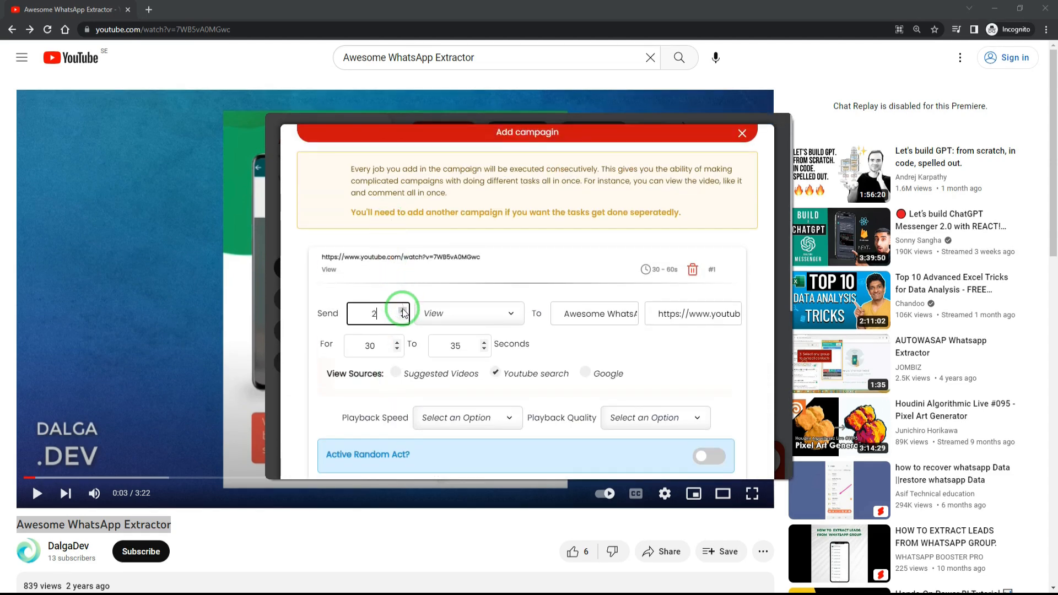
left_click(402, 309)
left_click(402, 309)
Try adding six more empty tasks to the campaign below the Like task
scroll(402, 312, "down", 3)
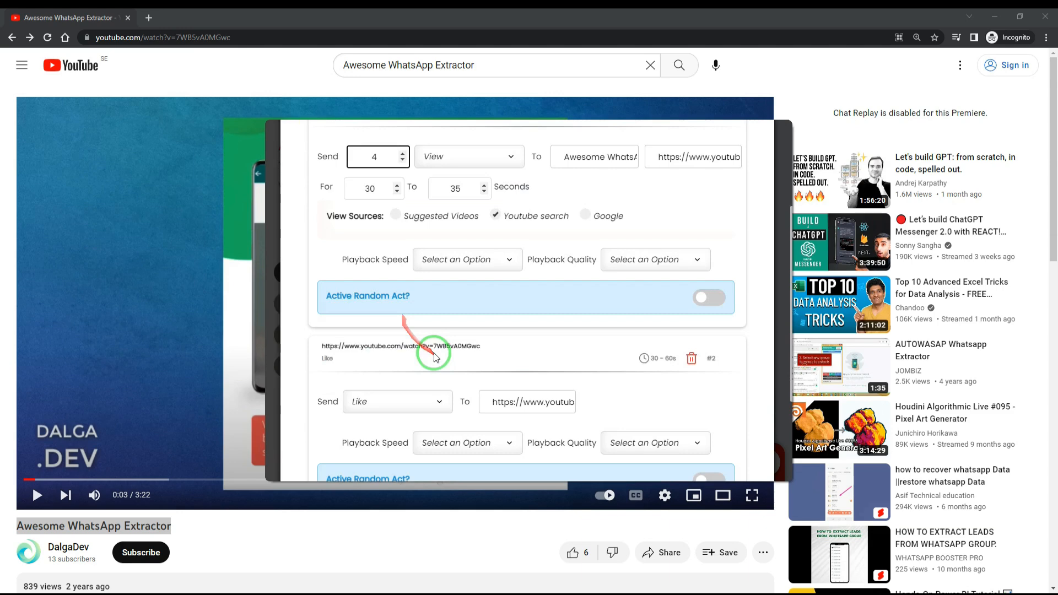
scroll(434, 352, "down", 3)
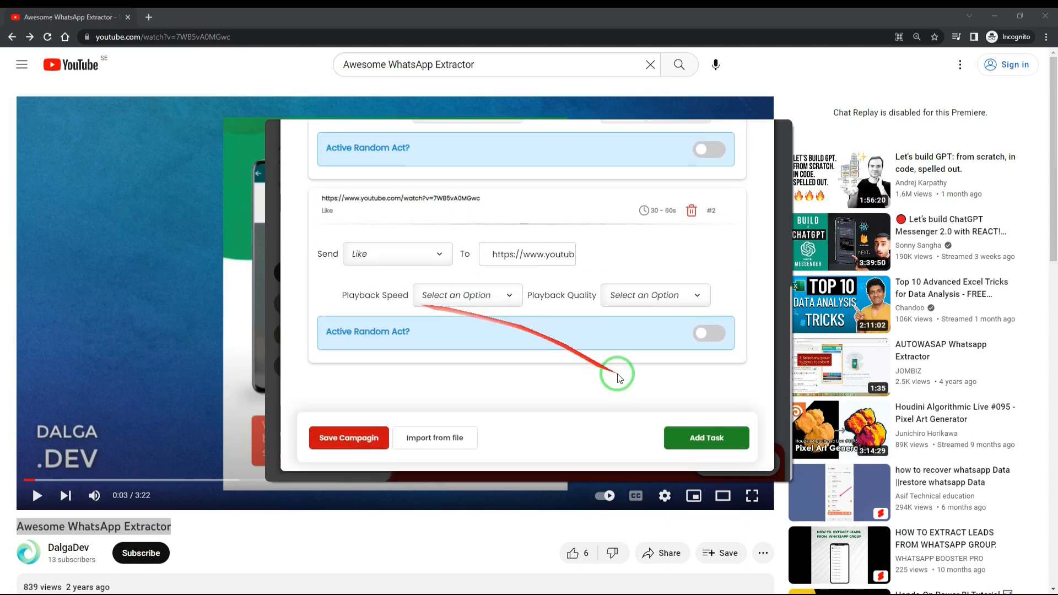
left_click(710, 439)
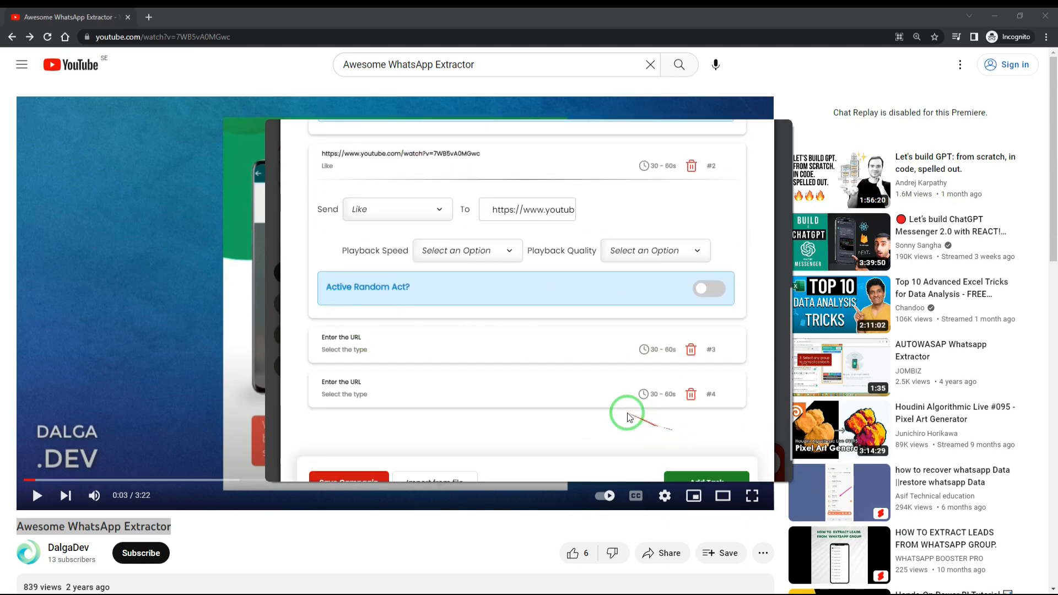
left_click(672, 434)
scroll(678, 435, "down", 1)
left_click(694, 439)
scroll(699, 452, "down", 1)
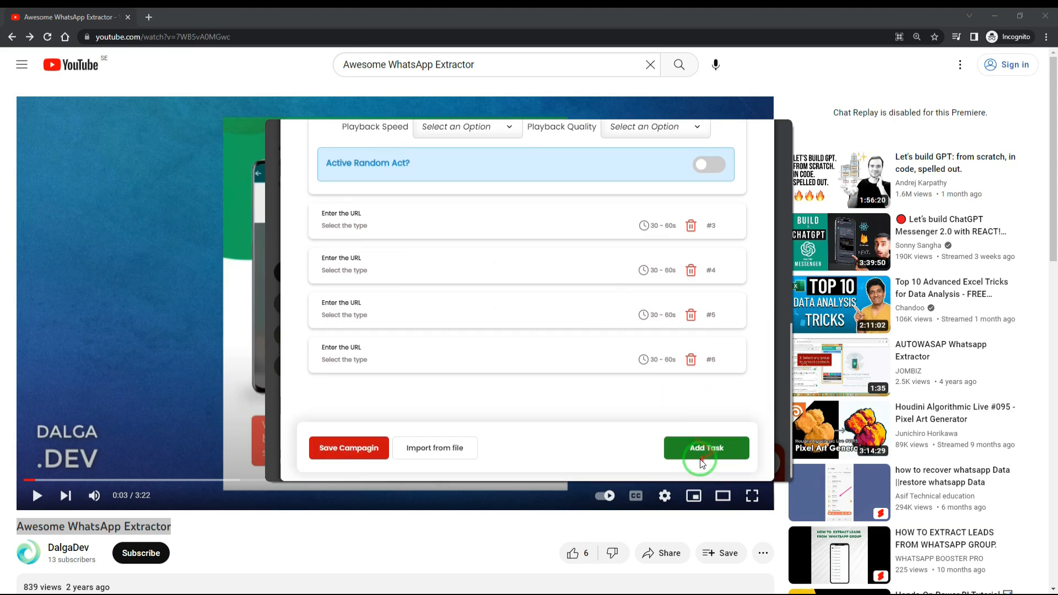
left_click(705, 442)
scroll(704, 441, "down", 1)
left_click(705, 440)
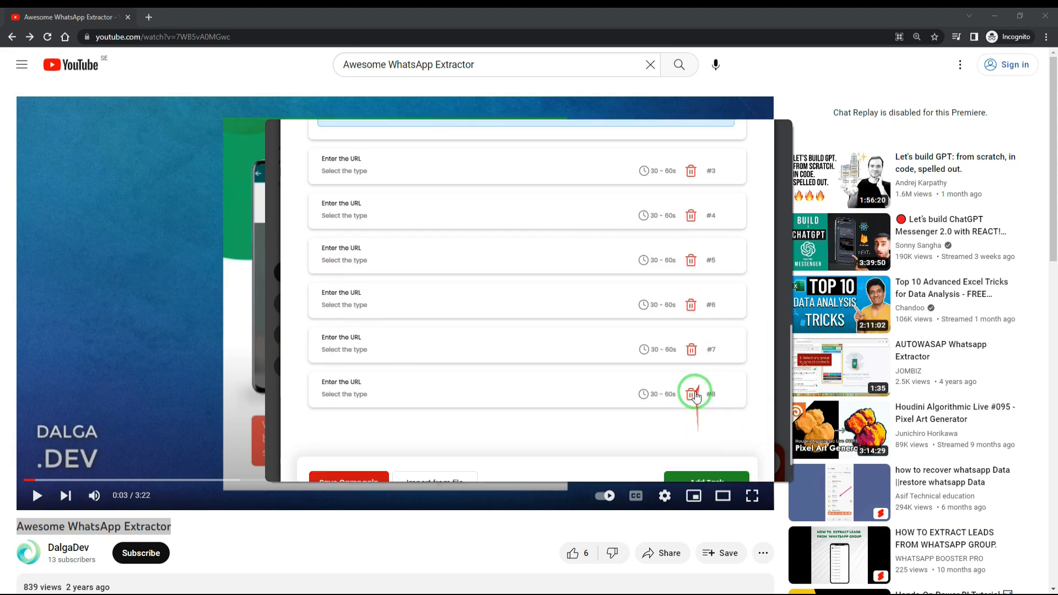
Delete the extra empty tasks #3 to #8 from the campaign
left_click(692, 393)
left_click(691, 352)
left_click(691, 352)
left_click(689, 351)
left_click(689, 350)
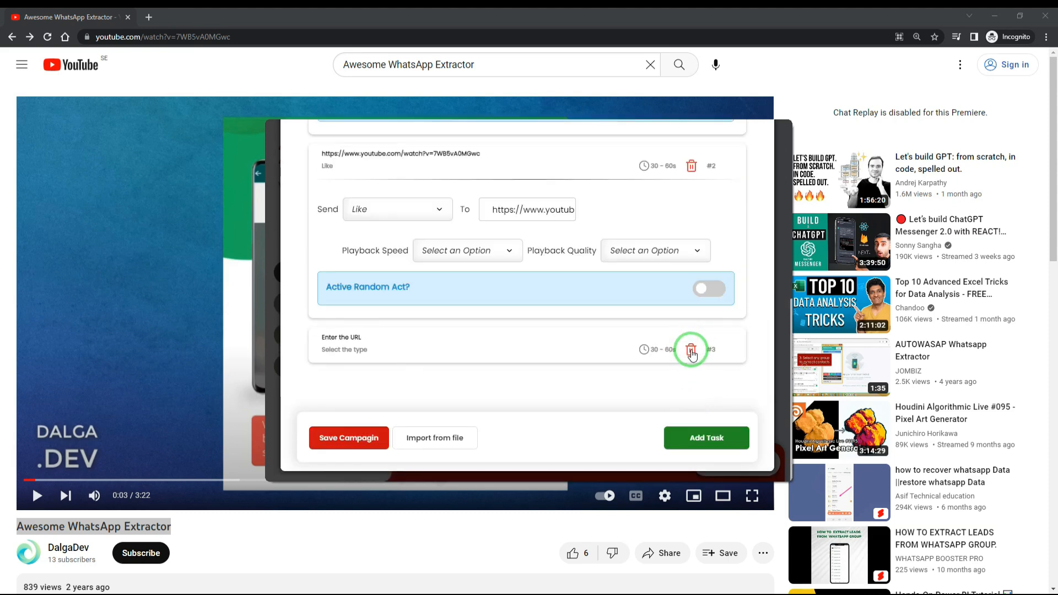
left_click(690, 351)
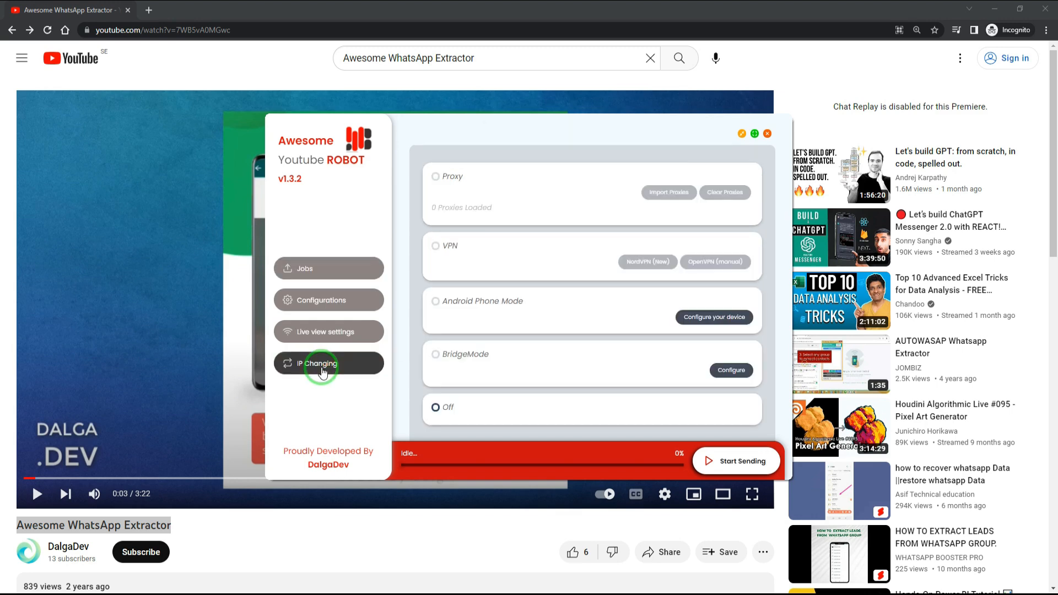
Minimize the browser, examine the proxy list in proxies.txt from the tut folder, and close the file
left_click(1002, 12)
mouse_move(201, 8)
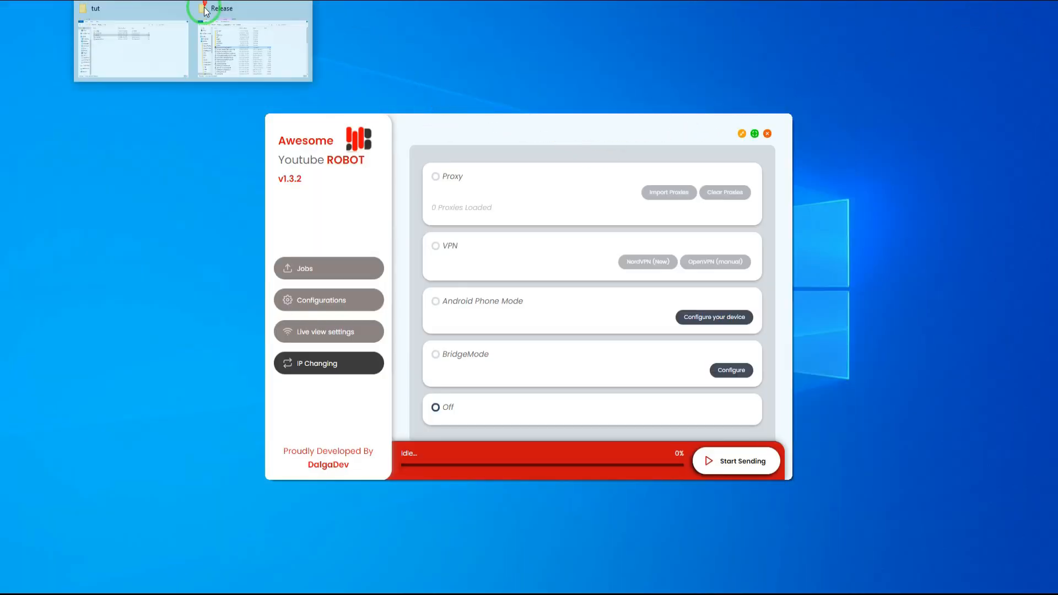
left_click(174, 53)
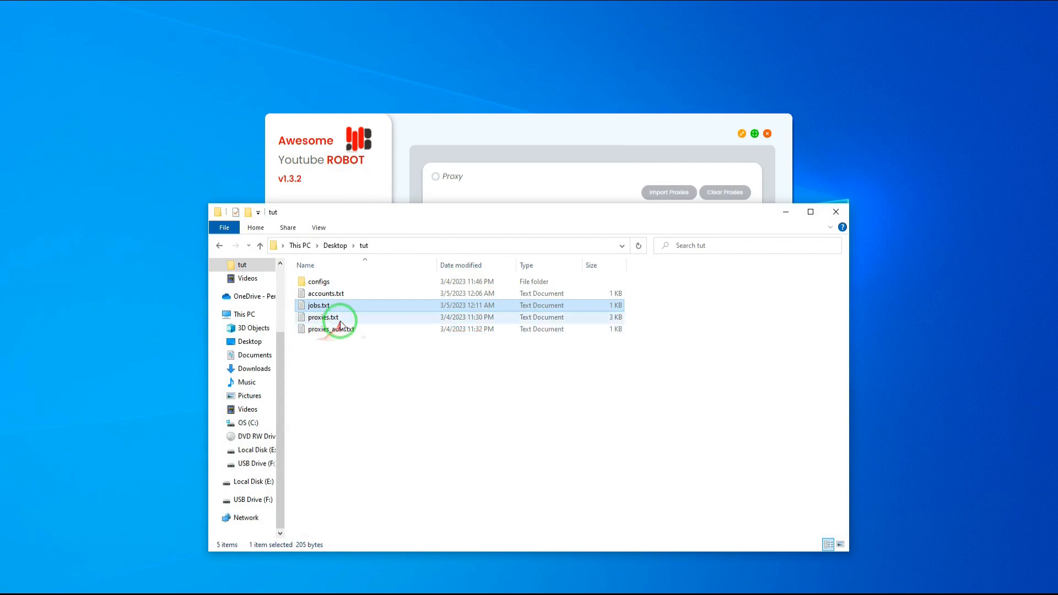
double_click(330, 316)
scroll(329, 315, "down", 7)
scroll(287, 308, "up", 7)
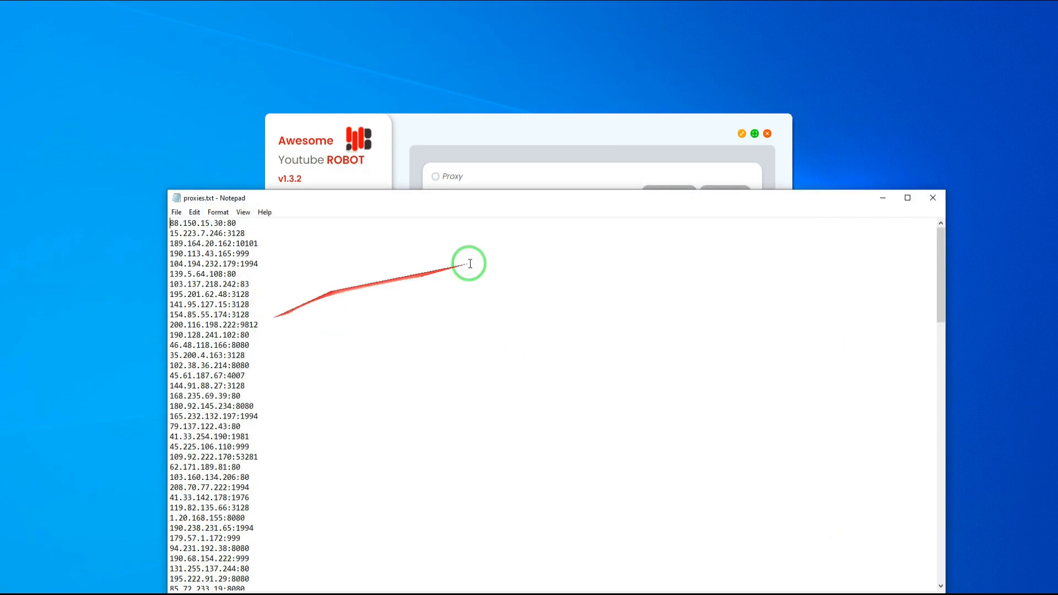
left_click(933, 197)
Select Proxy as the IP changing mode and configure the proxy import with Ping Filter off and format Protocol://IP:PORT
left_click(279, 2)
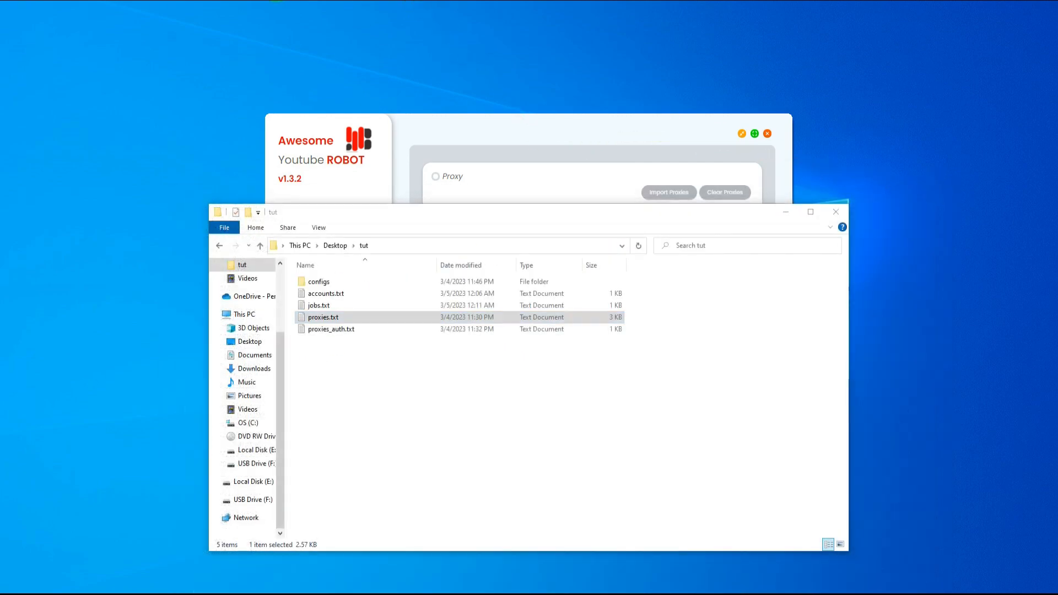
left_click(485, 178)
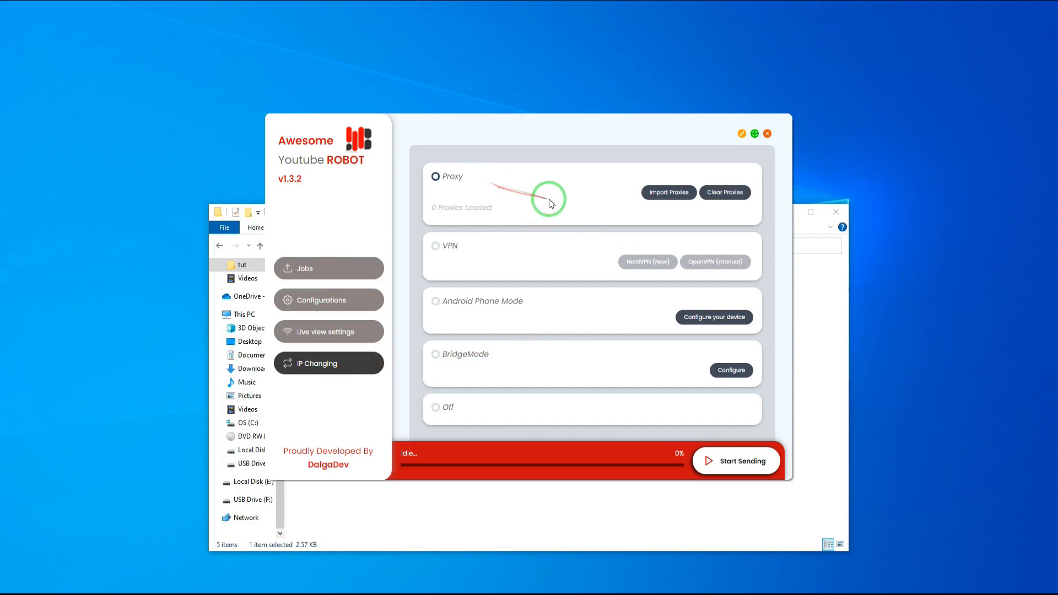
left_click(668, 192)
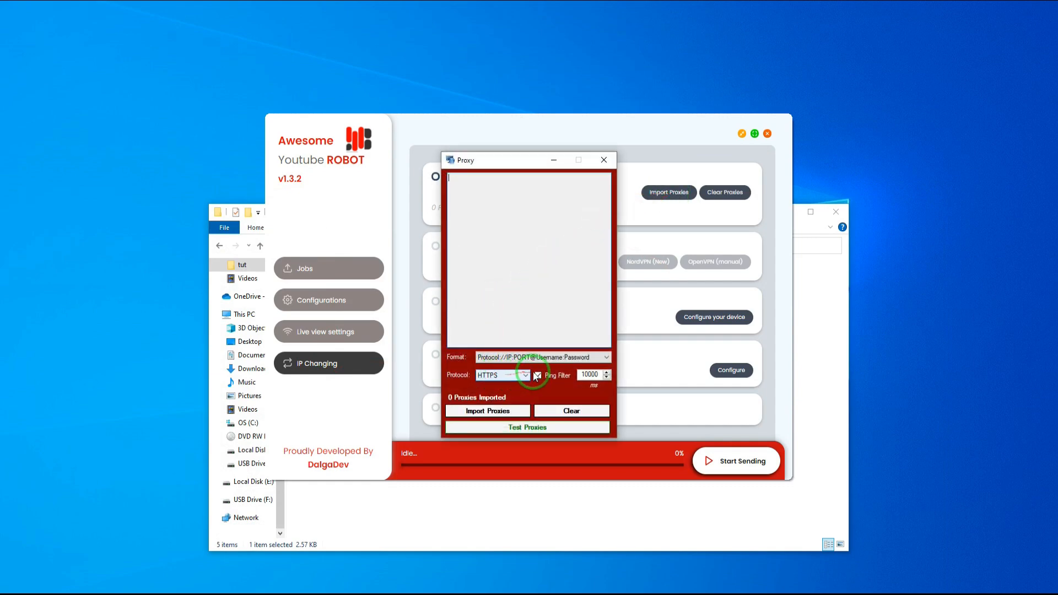
left_click(553, 375)
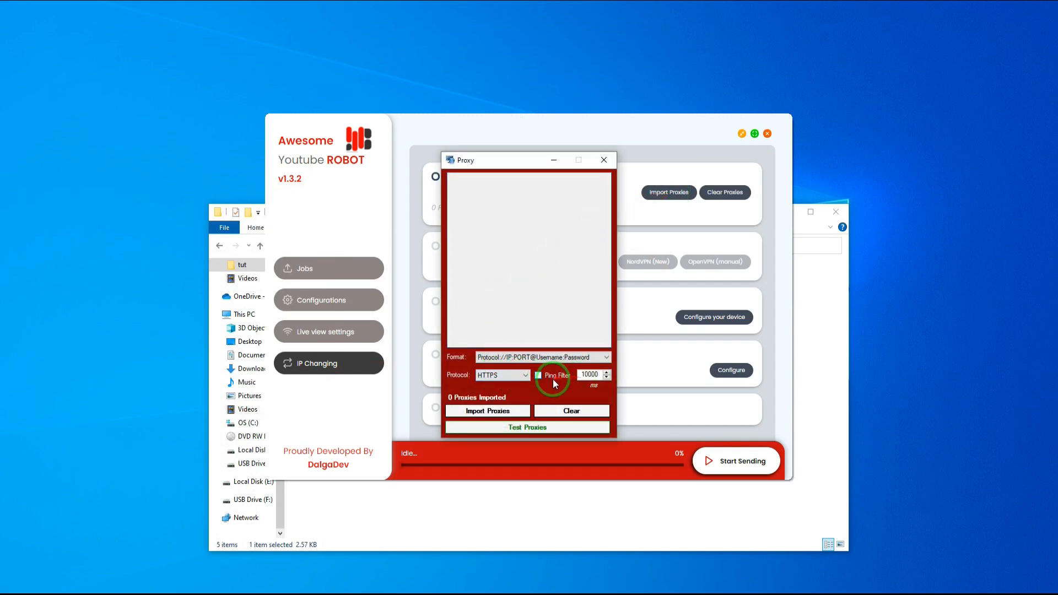
left_click(528, 358)
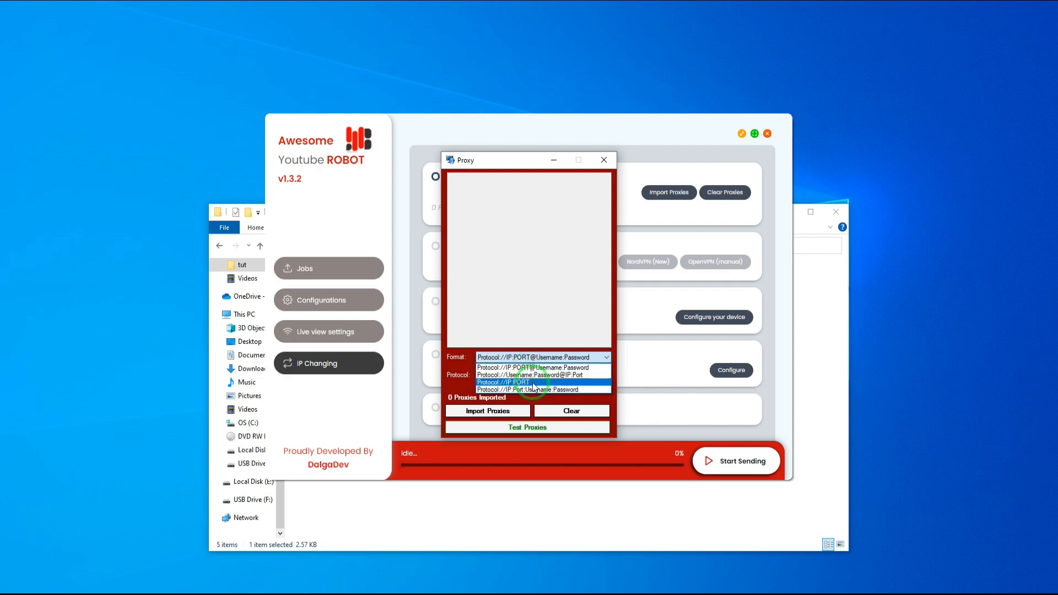
left_click(534, 377)
Open proxies.txt and compare the layout of its entries with the proxy format options
left_click(809, 382)
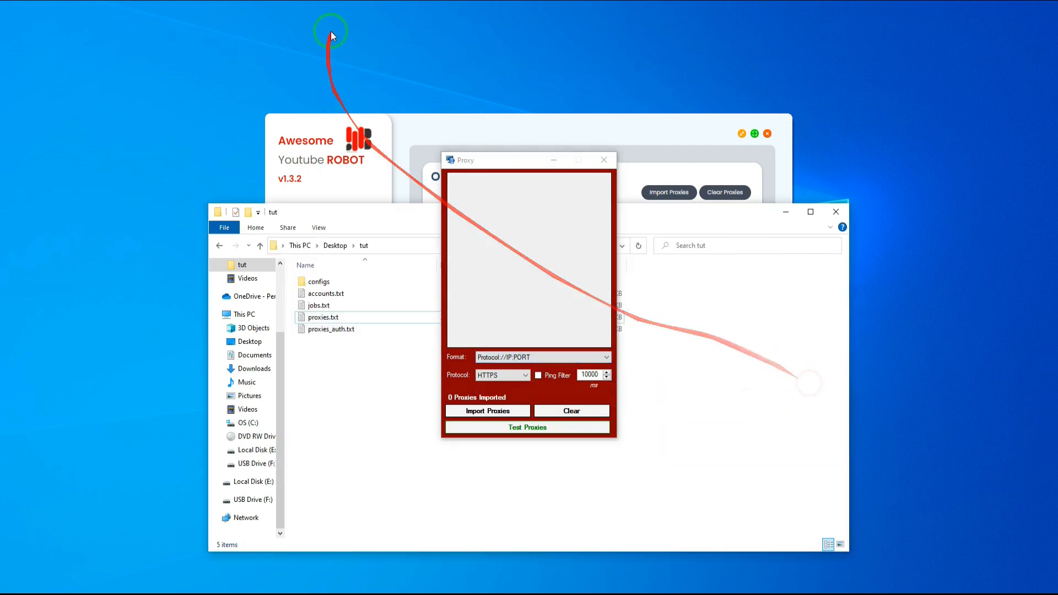
double_click(347, 317)
left_click_drag(171, 314, 250, 314)
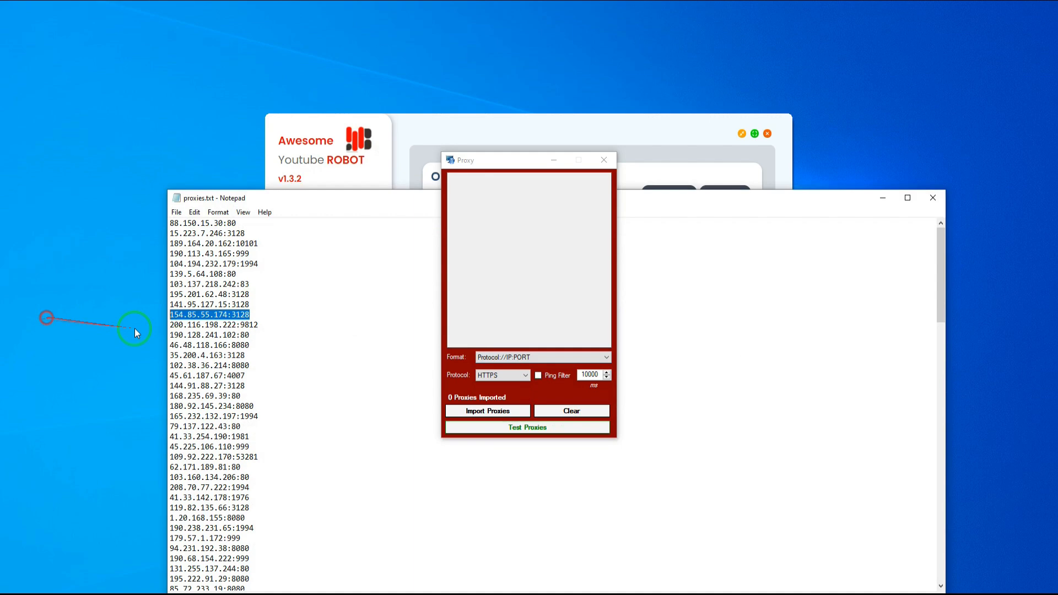
left_click(538, 357)
left_click(539, 360)
left_click(523, 355)
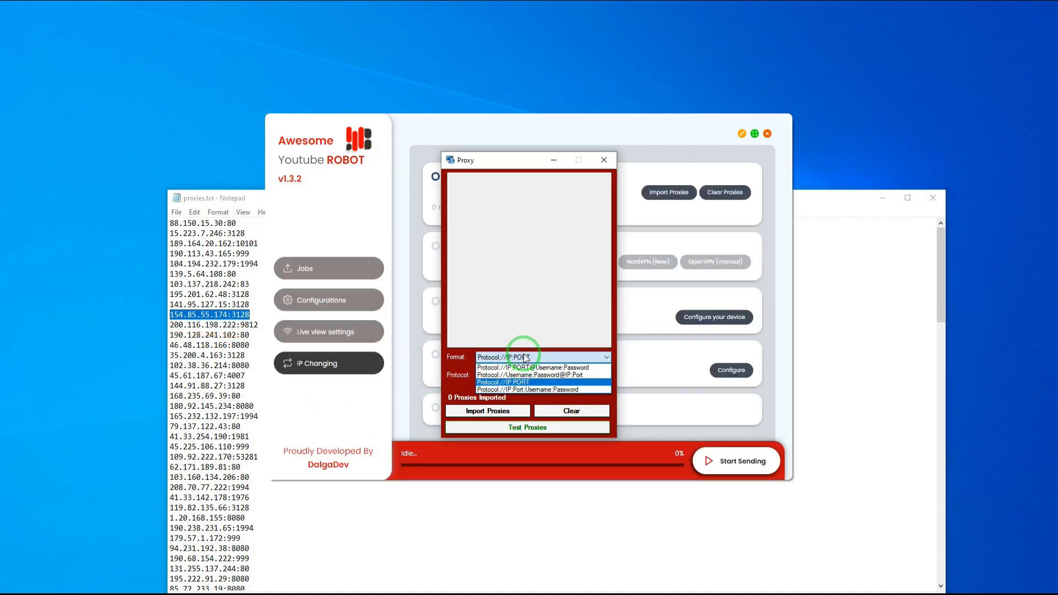
left_click(524, 357)
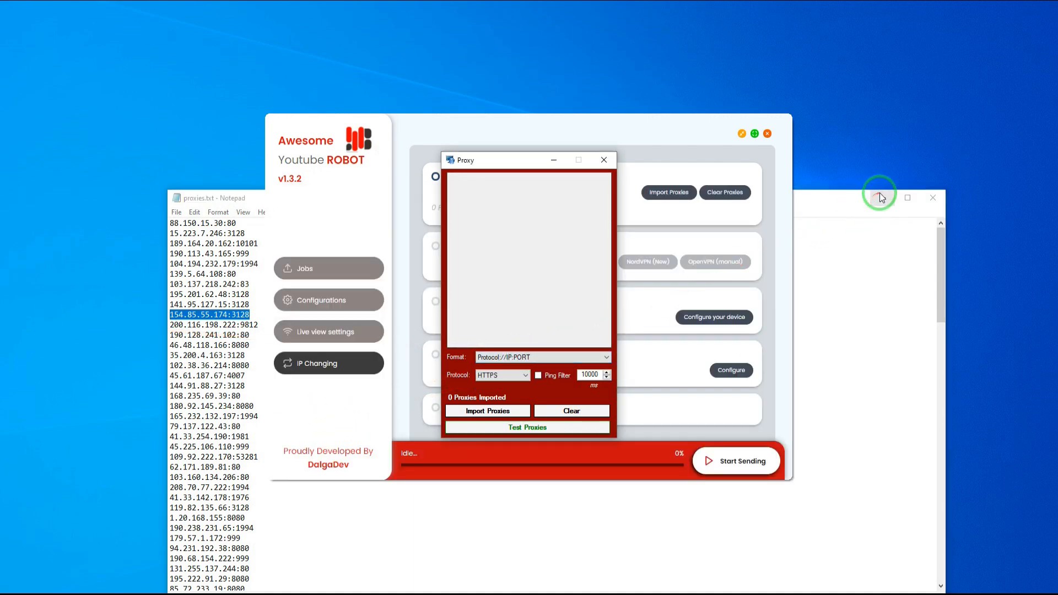
Keep HTTPS as the proxy protocol and import the proxy list
left_click(504, 375)
left_click(504, 377)
left_click(488, 414)
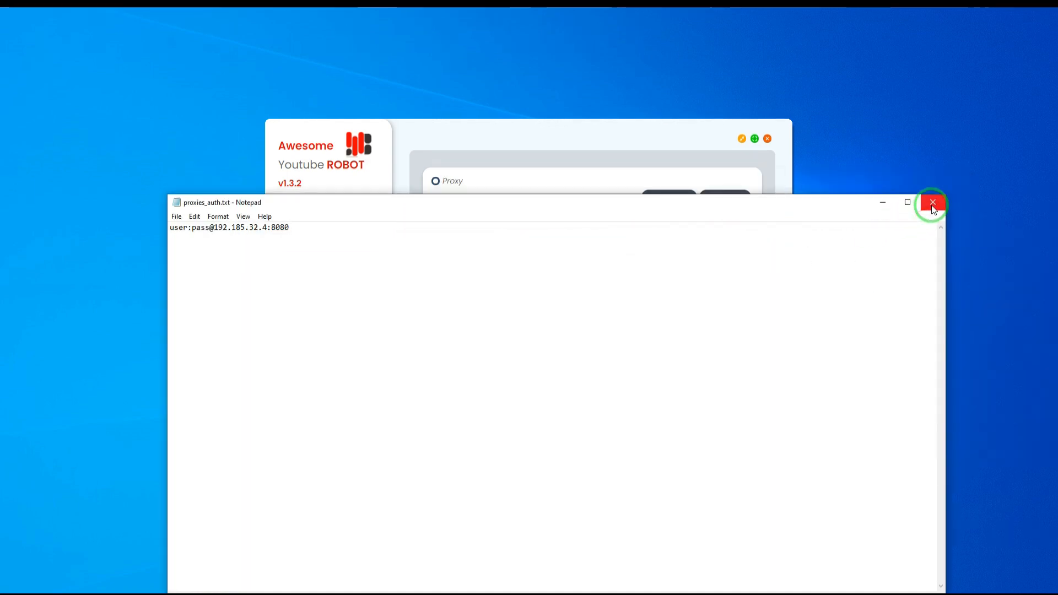
left_click(932, 204)
left_click(571, 161)
left_click(678, 198)
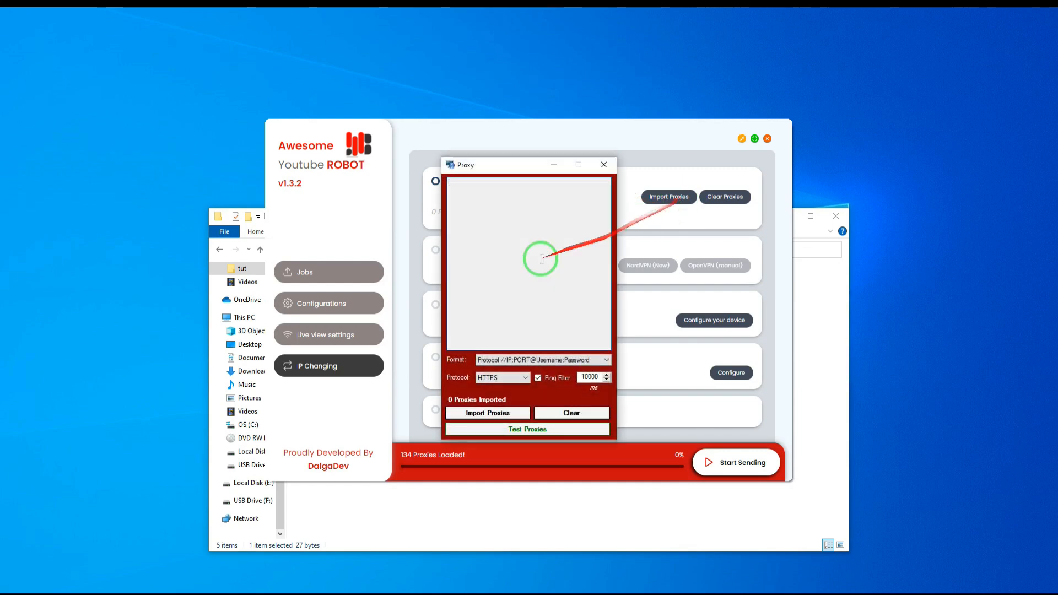
left_click(487, 413)
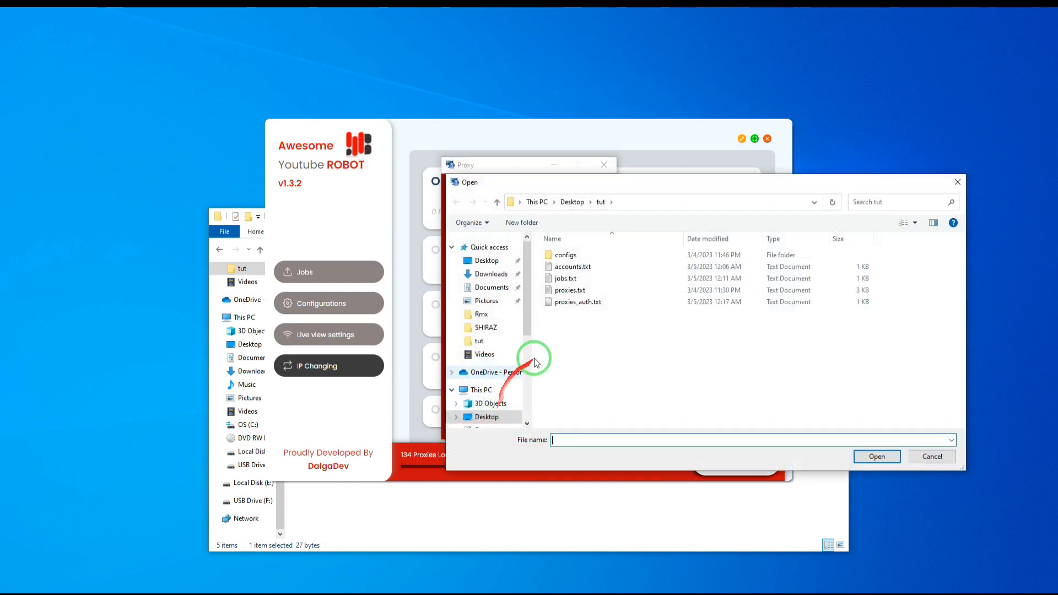
left_click(577, 302)
left_click(877, 457)
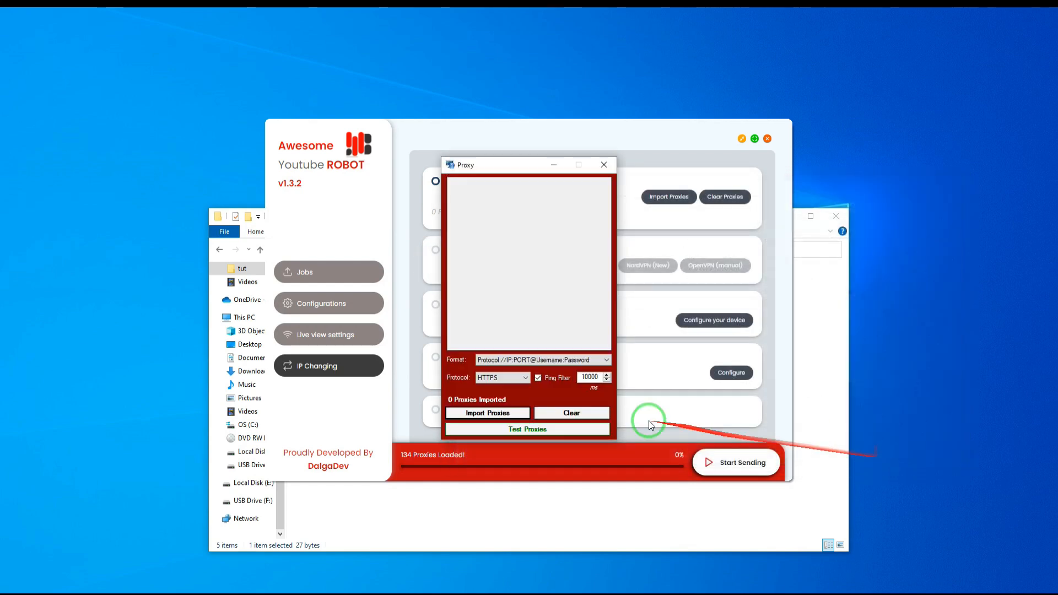
Turn the Ping Filter off and set the proxy format to Protocol://Username:Password@IP:Port
left_click(544, 384)
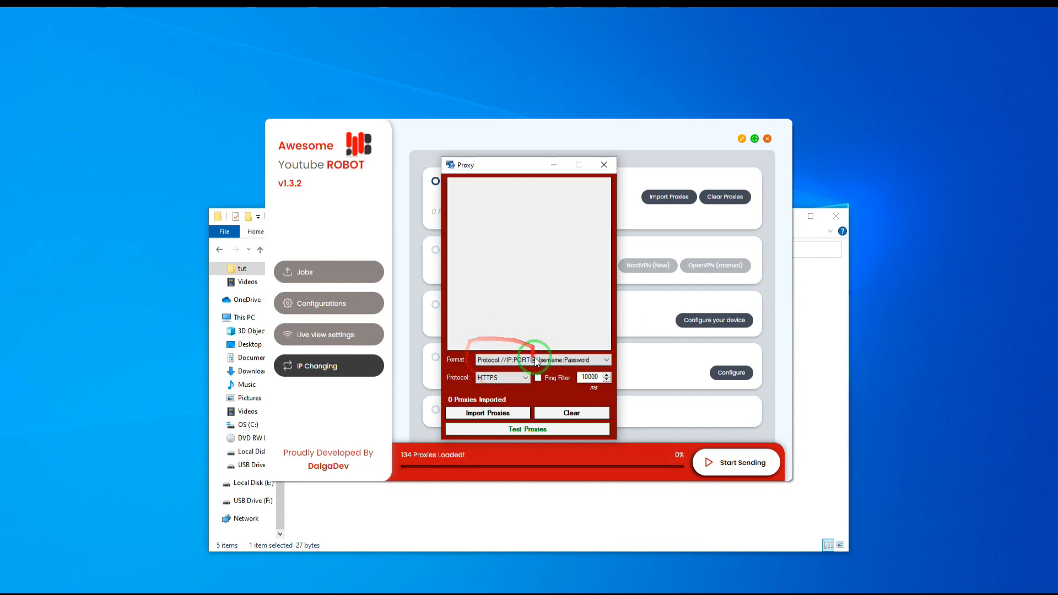
left_click(535, 360)
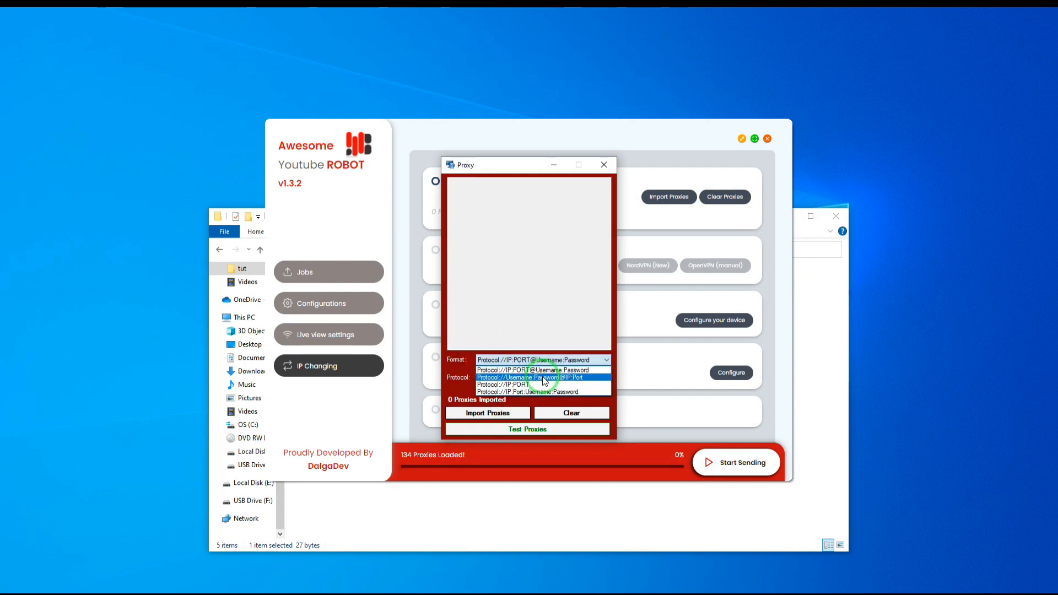
left_click(544, 379)
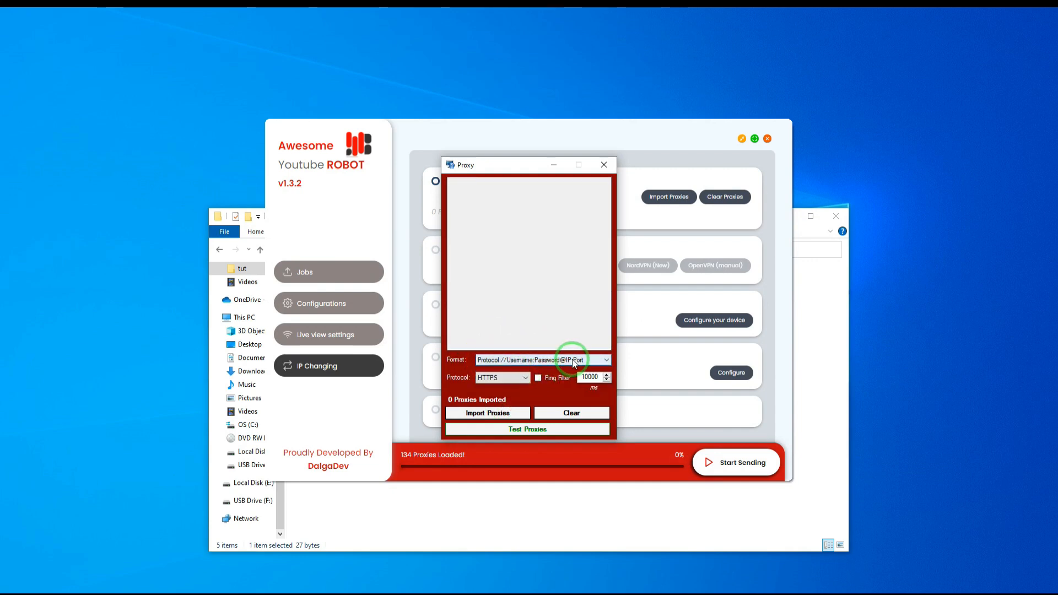
Open proxies_auth.txt from the tut folder and compare its entry's layout with the selected proxy format
left_click(834, 385)
double_click(374, 329)
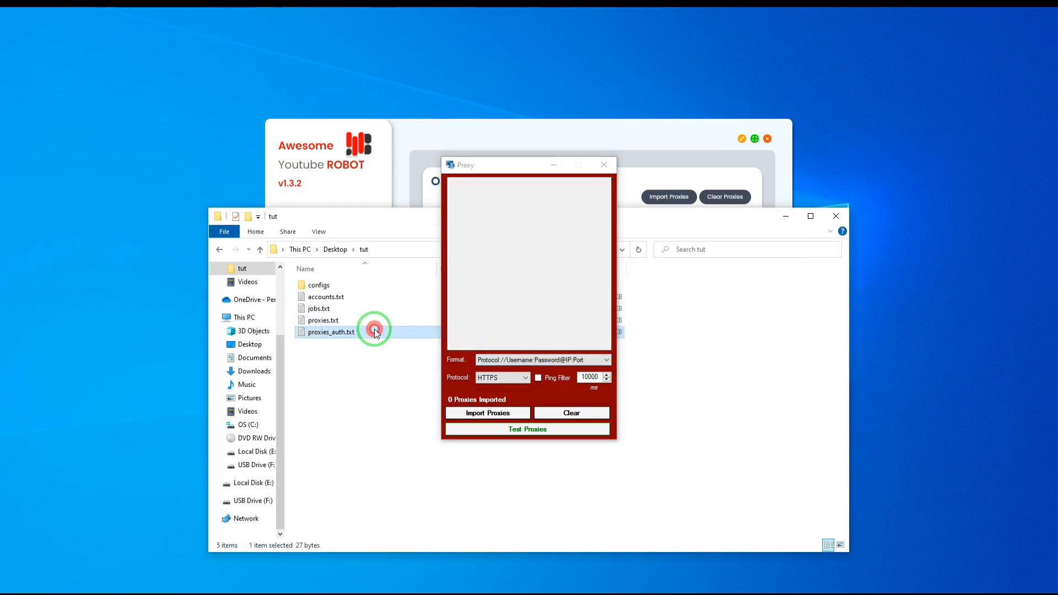
left_click_drag(349, 265, 146, 243)
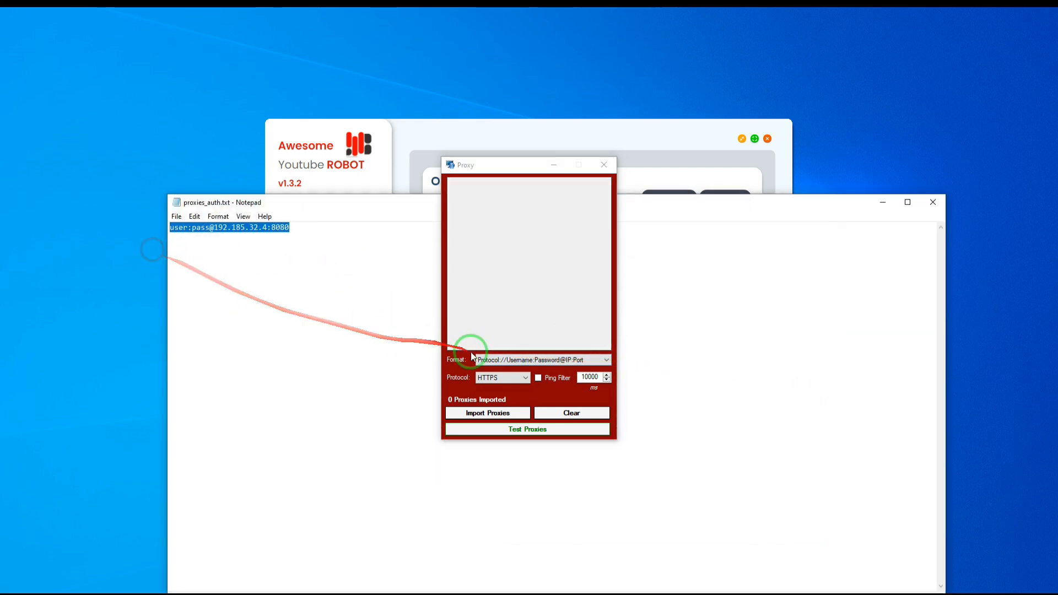
left_click(554, 361)
left_click(554, 362)
left_click(218, 317)
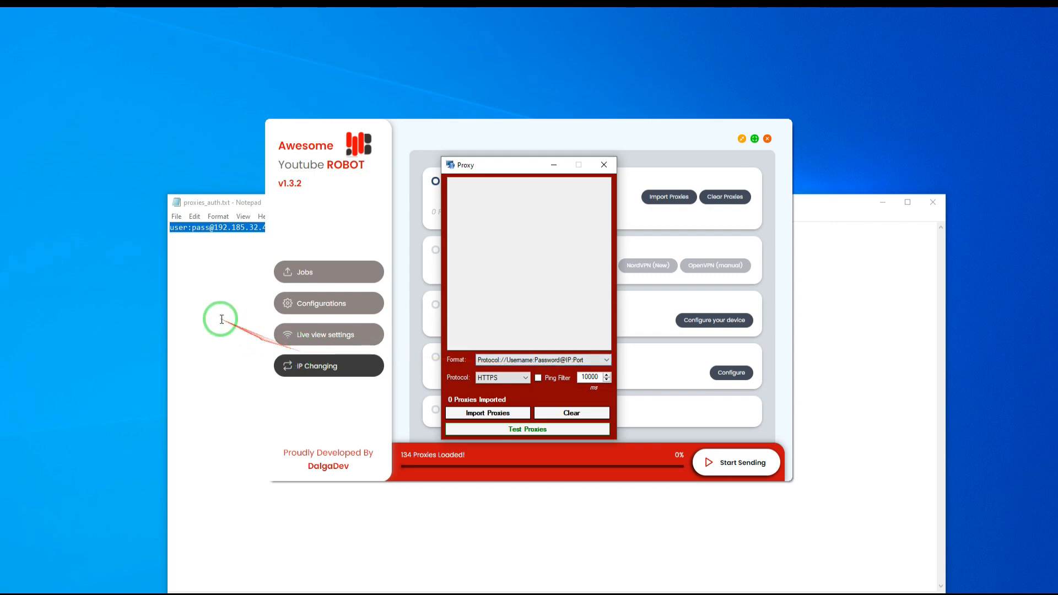
Import proxies_auth.txt with HTTPS kept as the protocol, close the import window and clear the loaded proxies
left_click(511, 377)
left_click(511, 377)
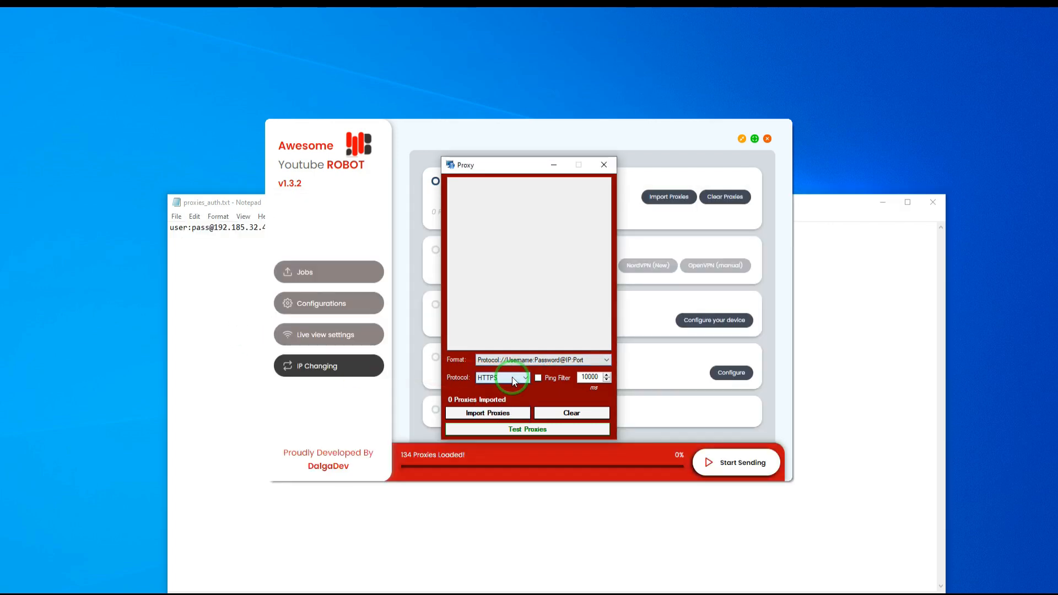
left_click(505, 412)
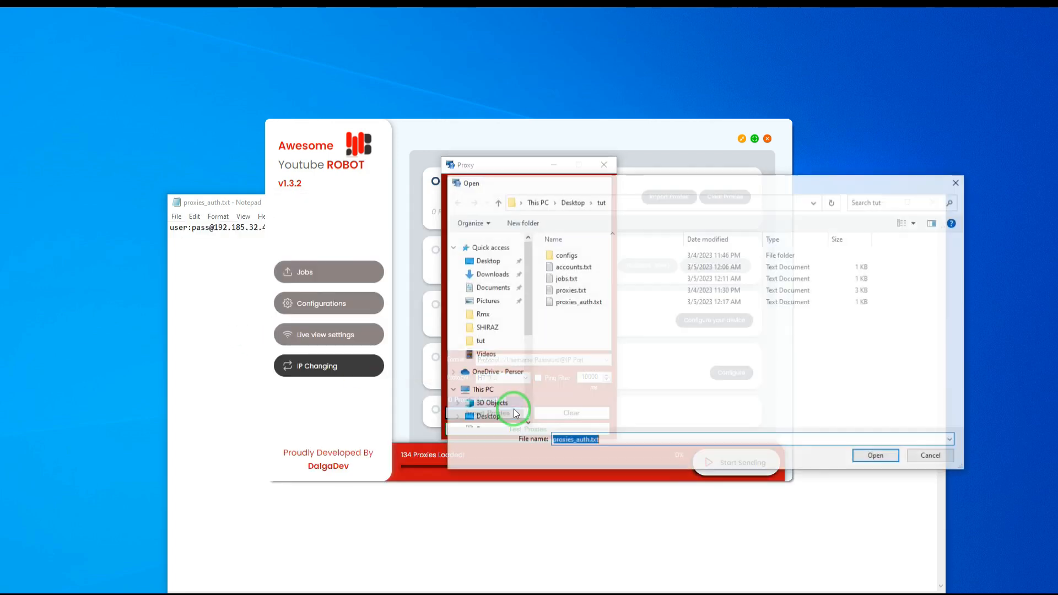
left_click(576, 301)
left_click(876, 456)
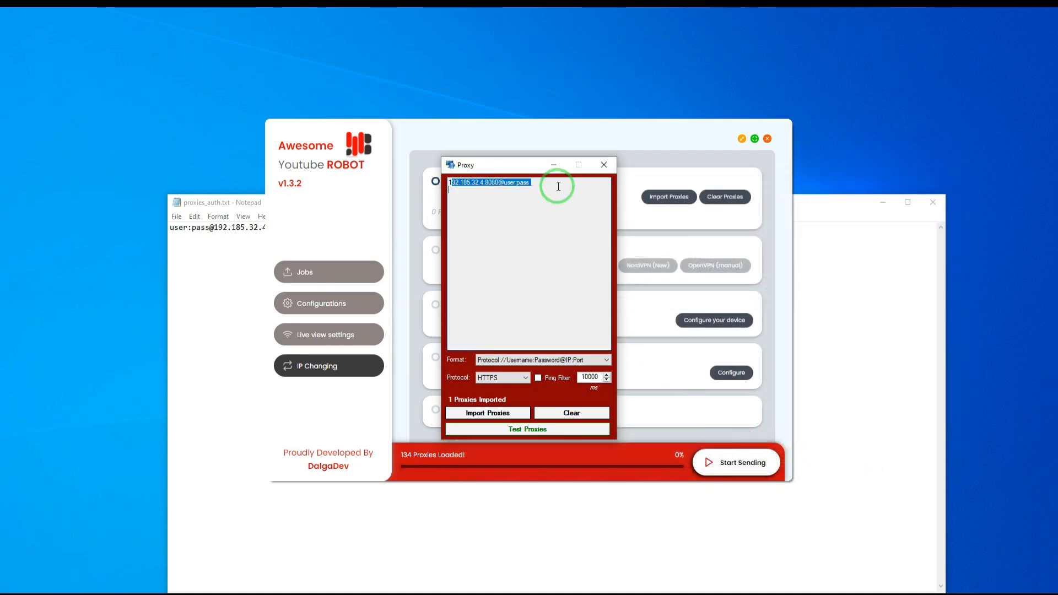
left_click(604, 165)
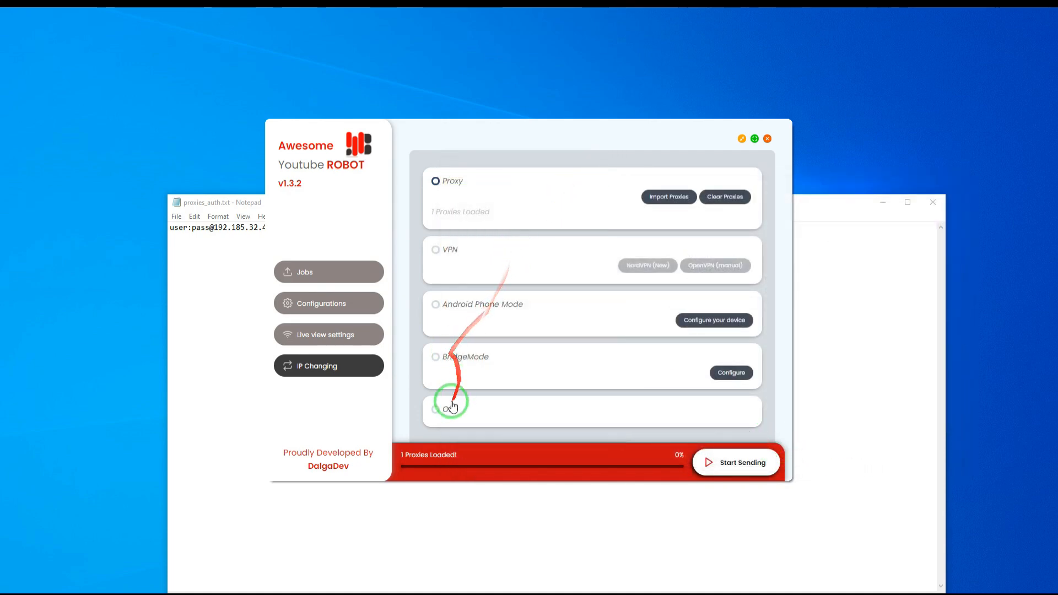
left_click(723, 199)
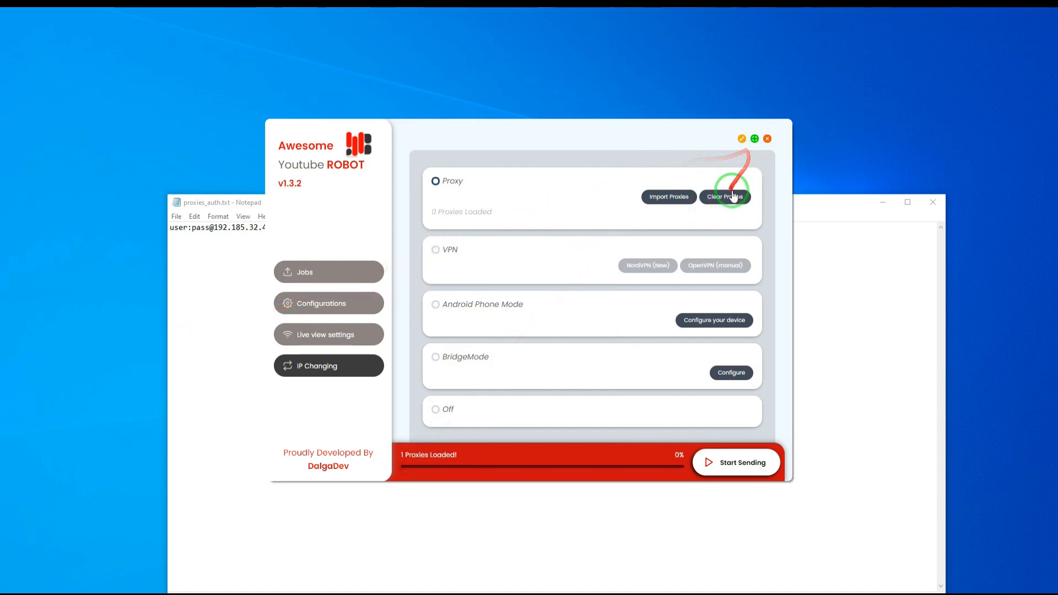
left_click(248, 290)
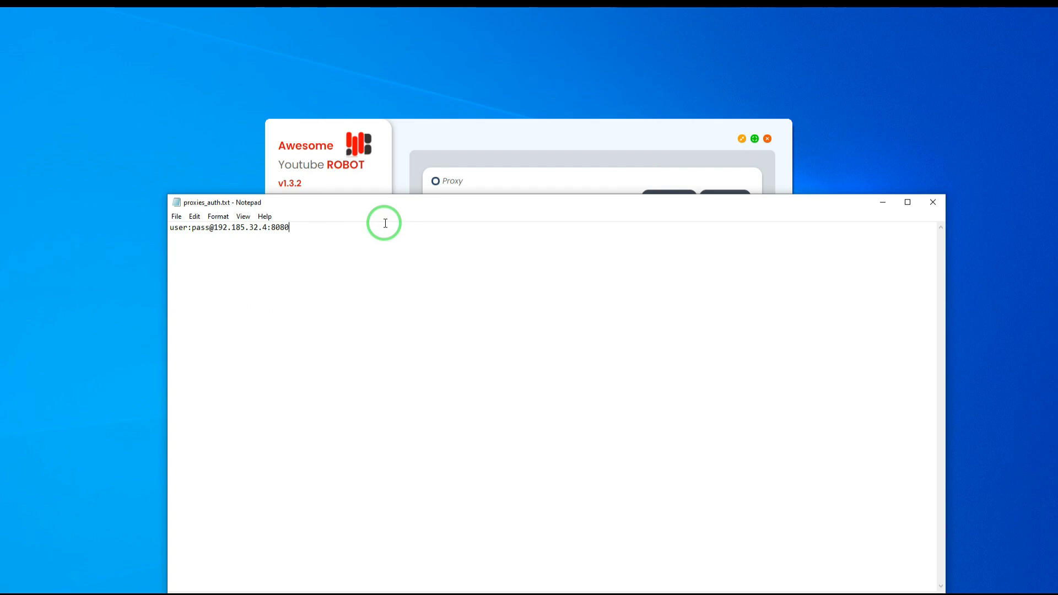
type("|rotating.url")
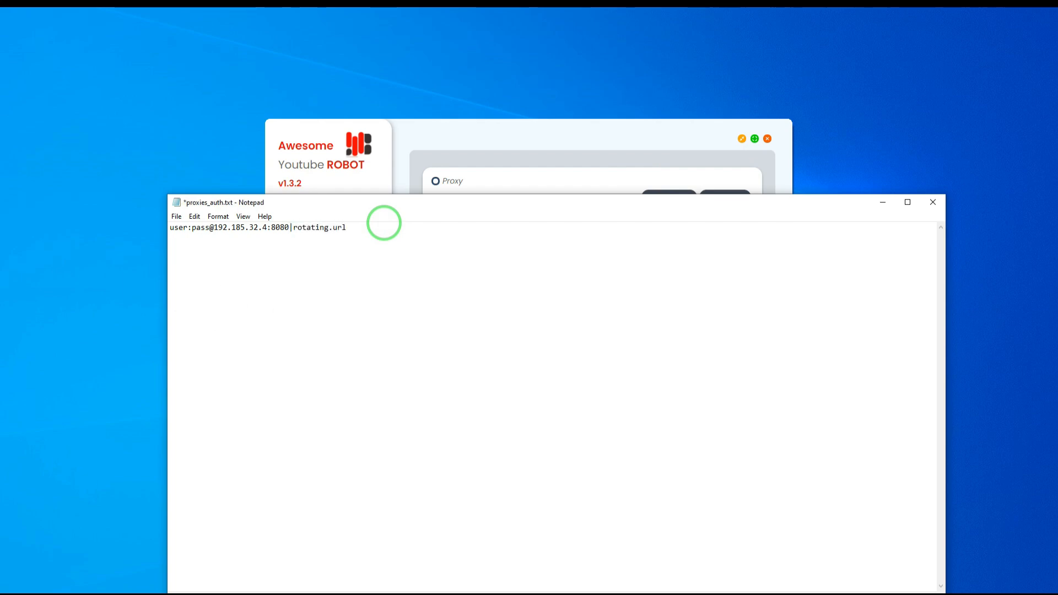
type(".com")
type("htts")
key("BackSpace")
type("ps://")
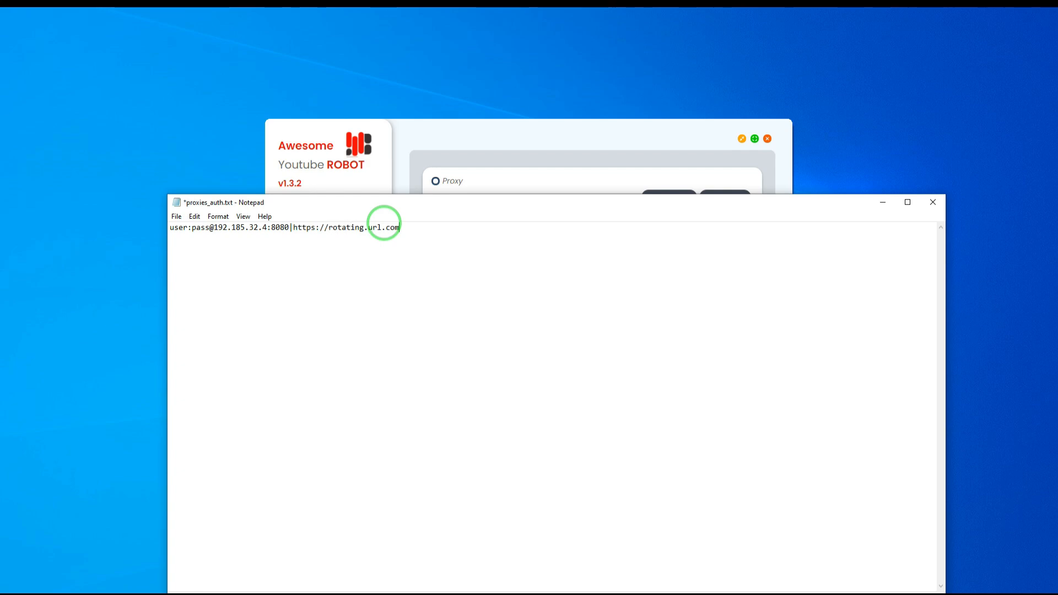
type("/rotat")
Extend the rotation address with /rotate?id=2345, then save and close proxies_auth.txt
key("BackSpace")
key("BackSpace")
type("ate")
key("BackSpace")
type("?id=2345")
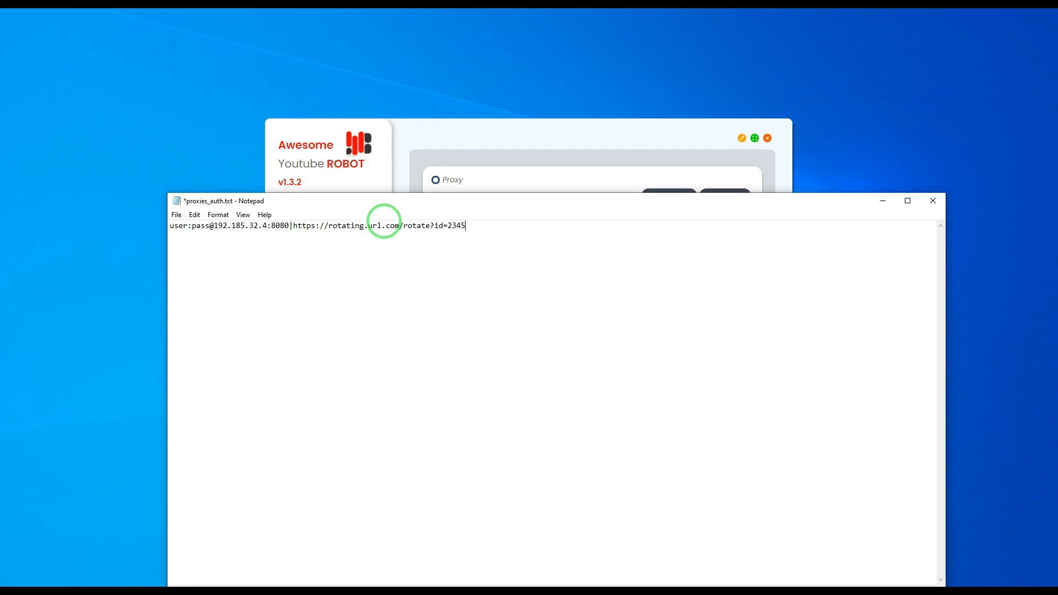
key("ctrl+s")
left_click(928, 205)
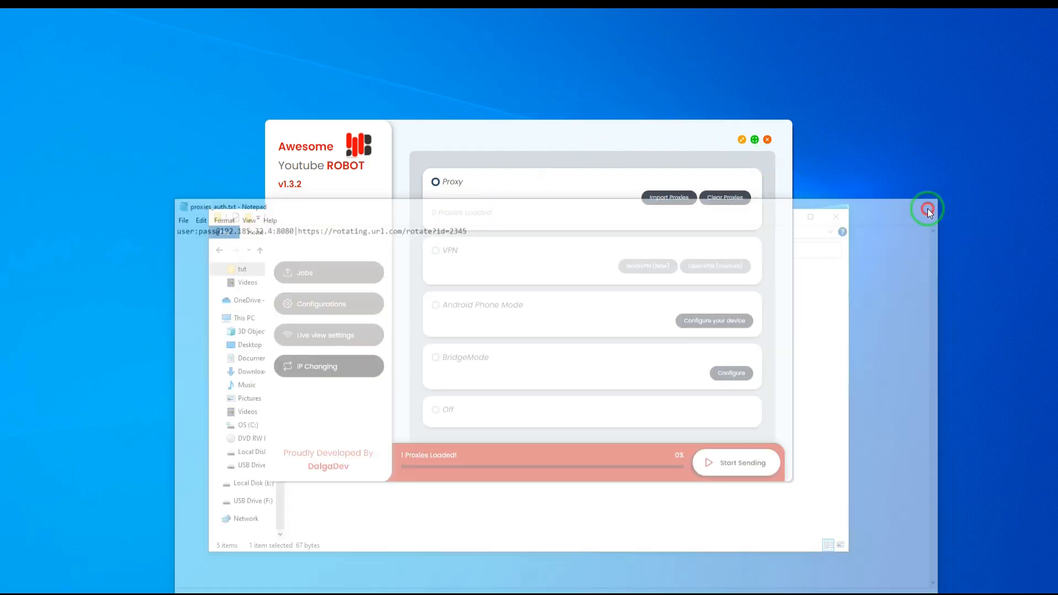
Import the edited proxies_auth.txt with format Protocol://Username:Password@IP:Port and Ping Filter off, and close the import window
left_click(673, 197)
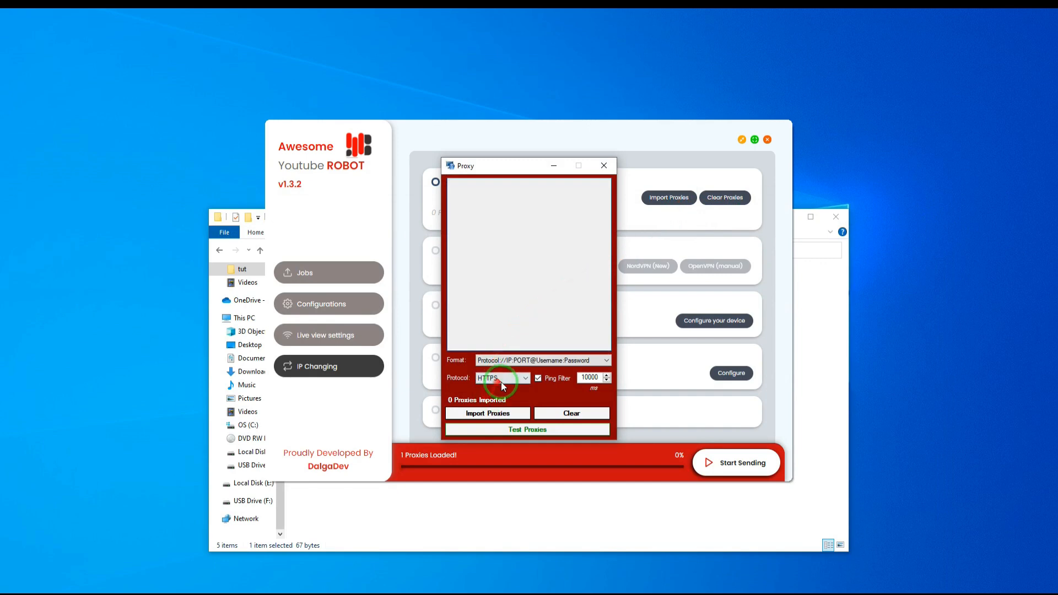
left_click(518, 361)
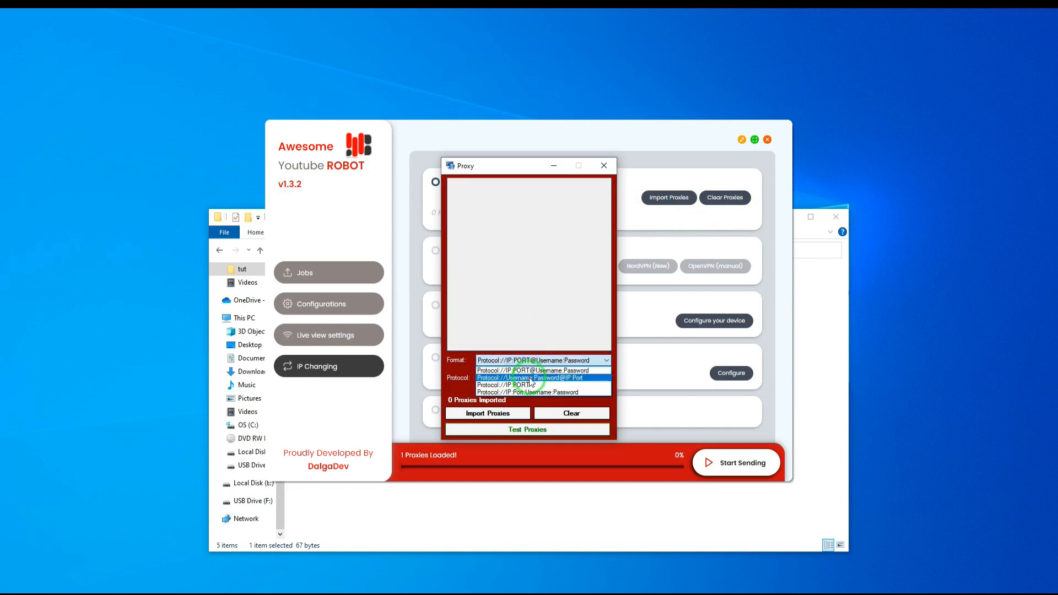
left_click(531, 378)
left_click(504, 413)
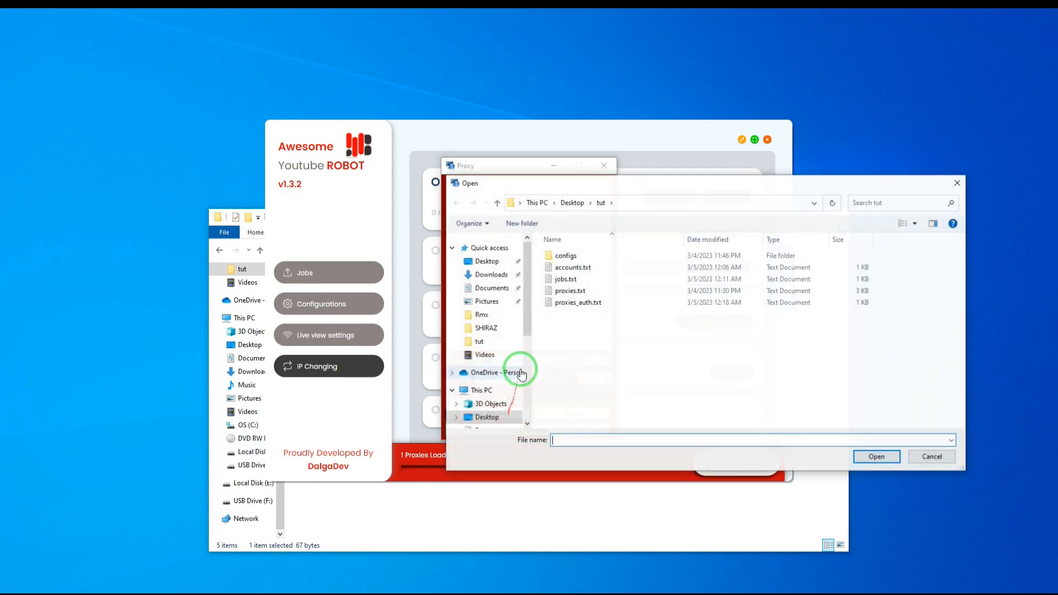
left_click(584, 302)
left_click(875, 456)
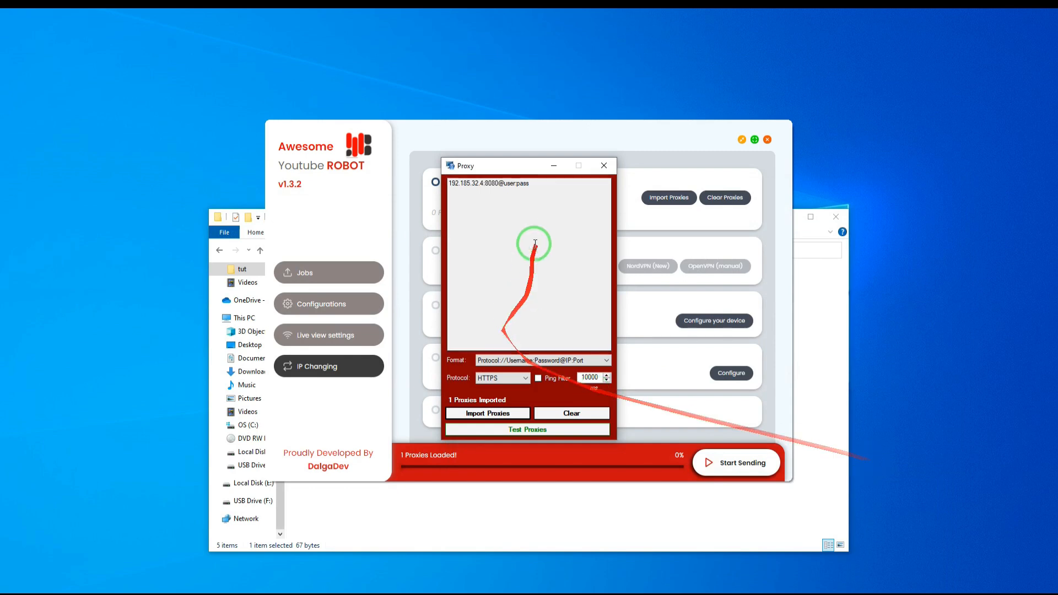
left_click(603, 165)
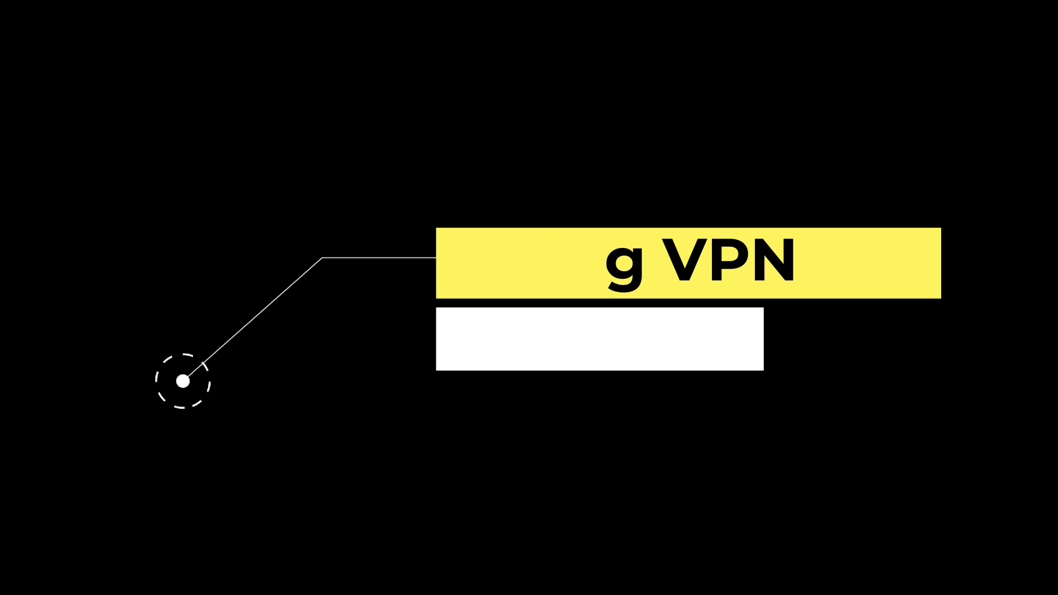
Select VPN as the IP changing mode and set the NordVPN country to br
left_click(641, 270)
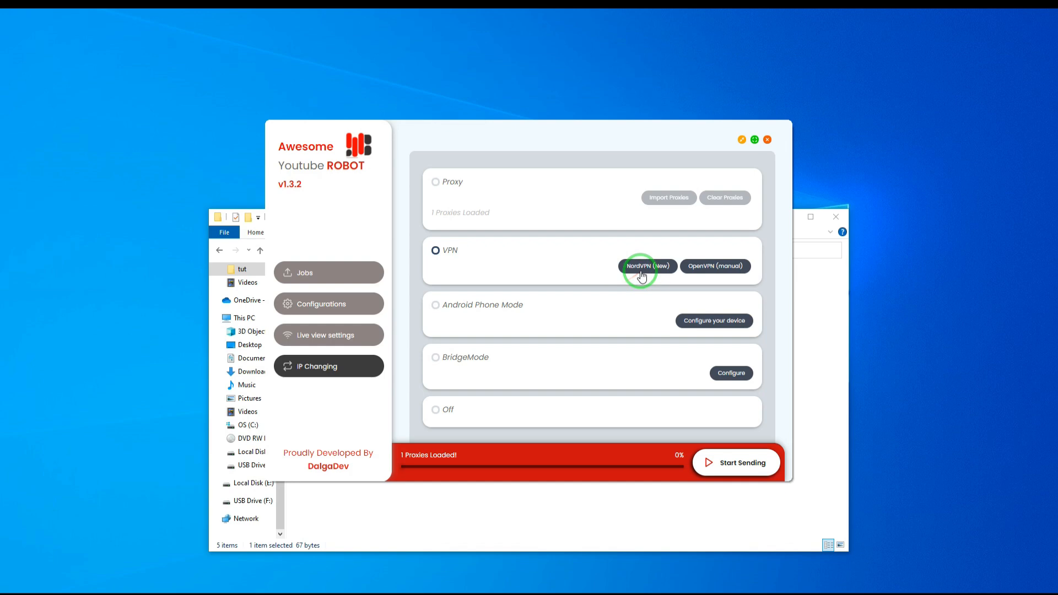
left_click(641, 274)
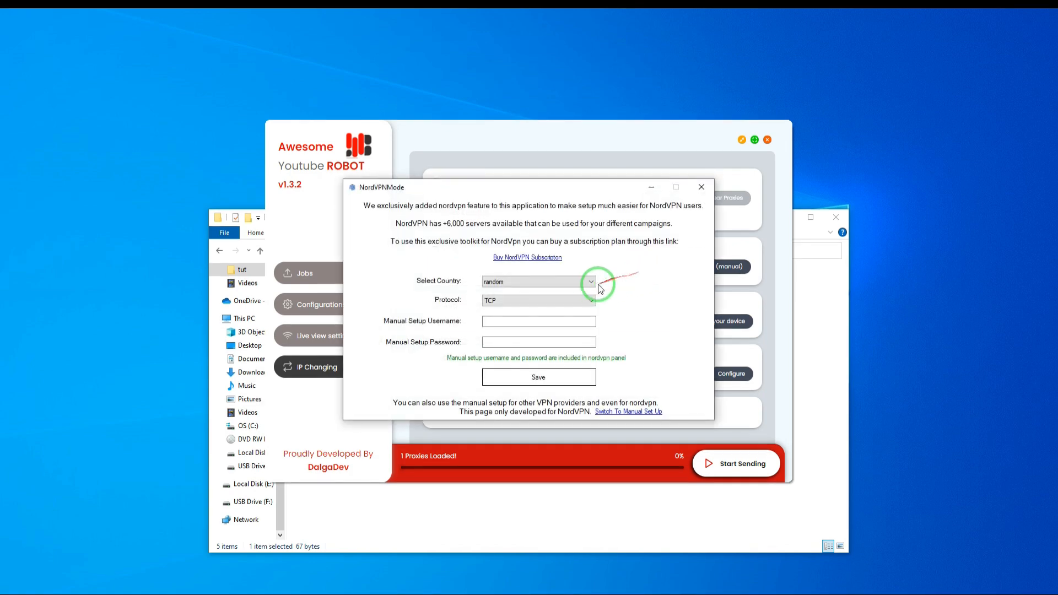
left_click(504, 288)
scroll(515, 358, "down", 5)
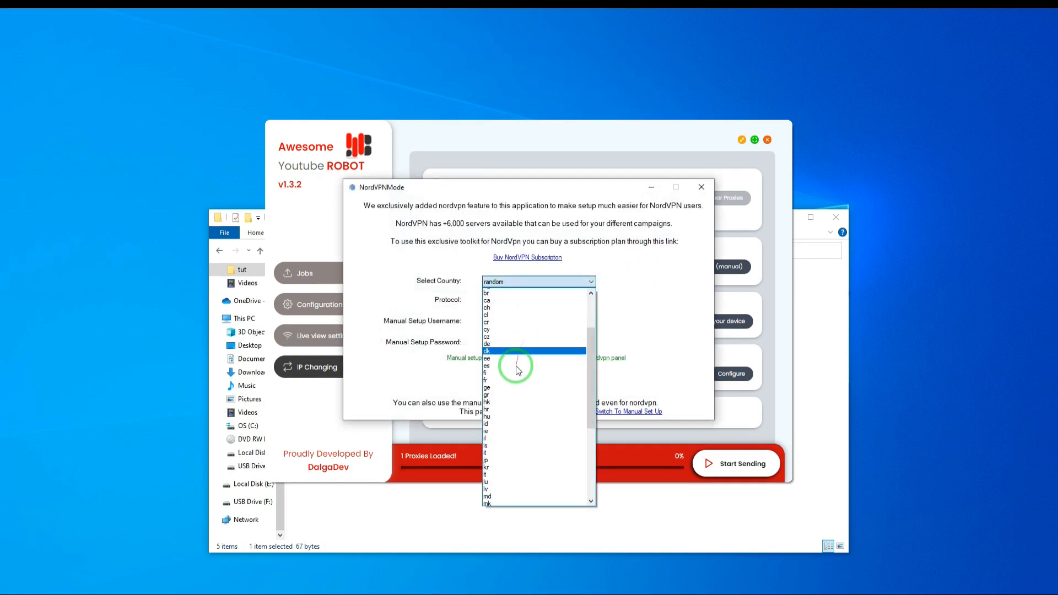
scroll(518, 370, "down", 5)
scroll(517, 366, "up", 10)
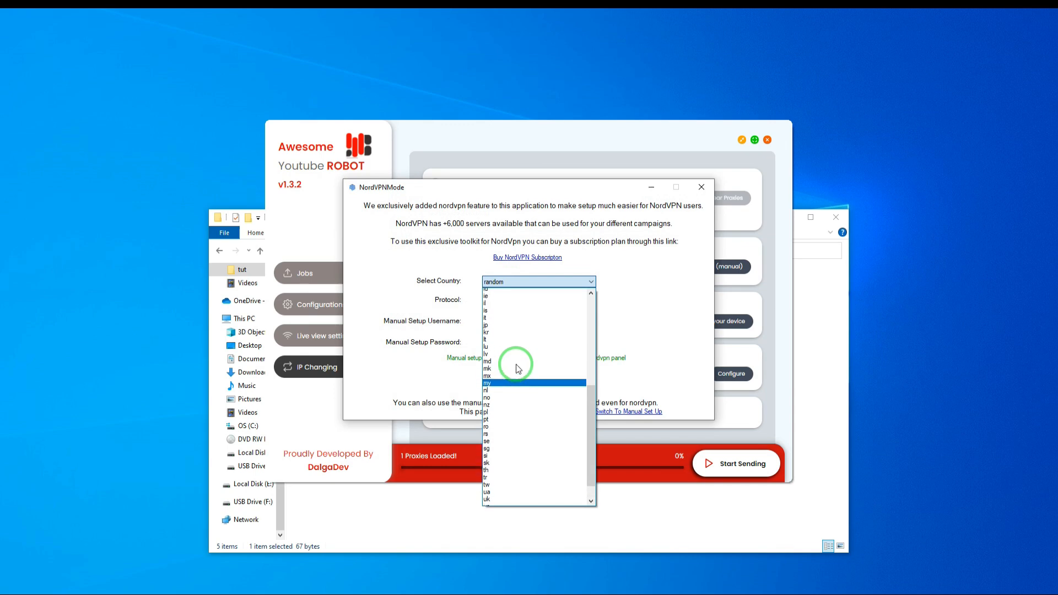
left_click(515, 349)
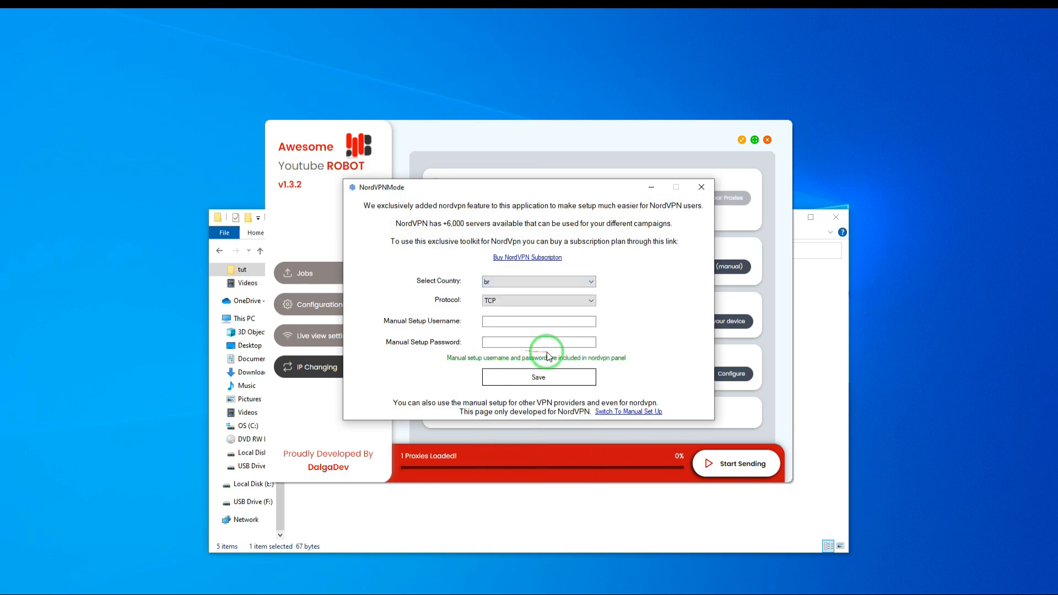
Set the NordVPN protocol to UDP, enter the manual setup username and password, and save the settings
left_click(525, 298)
left_click(526, 315)
left_click(527, 323)
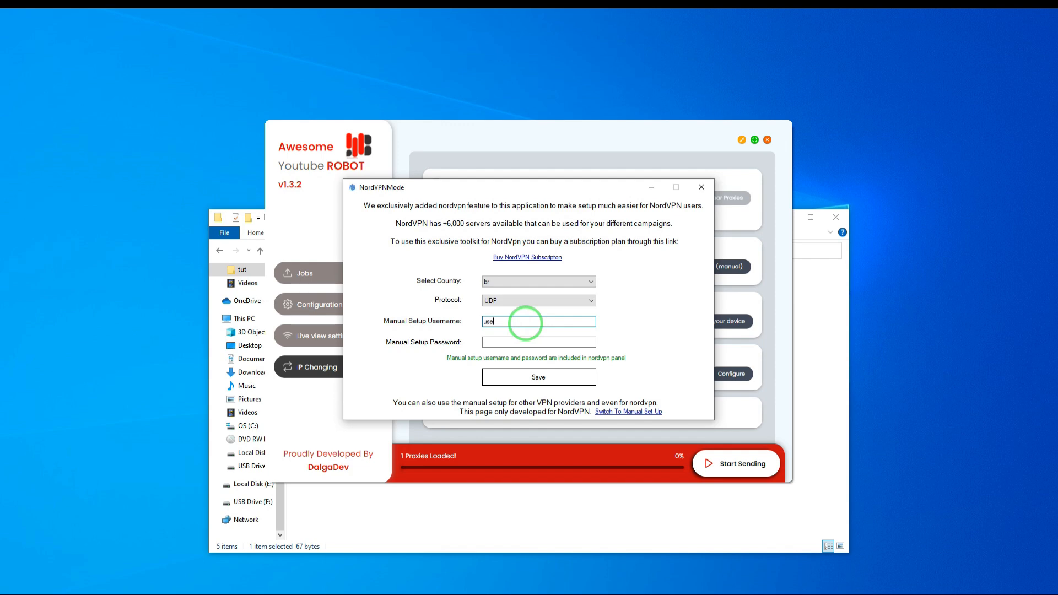
type("usernamw")
key("Tab")
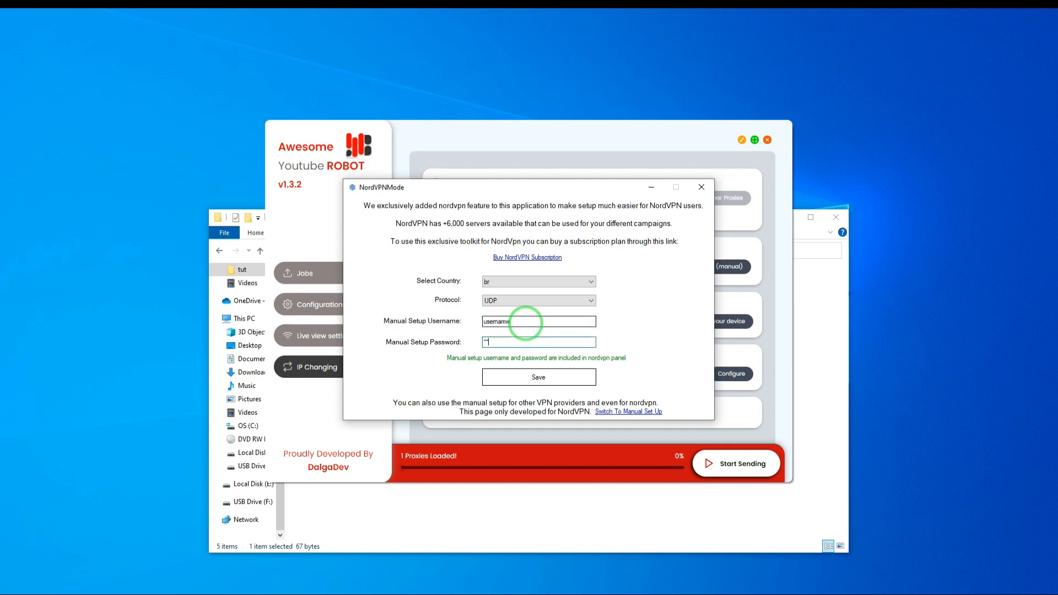
type("password")
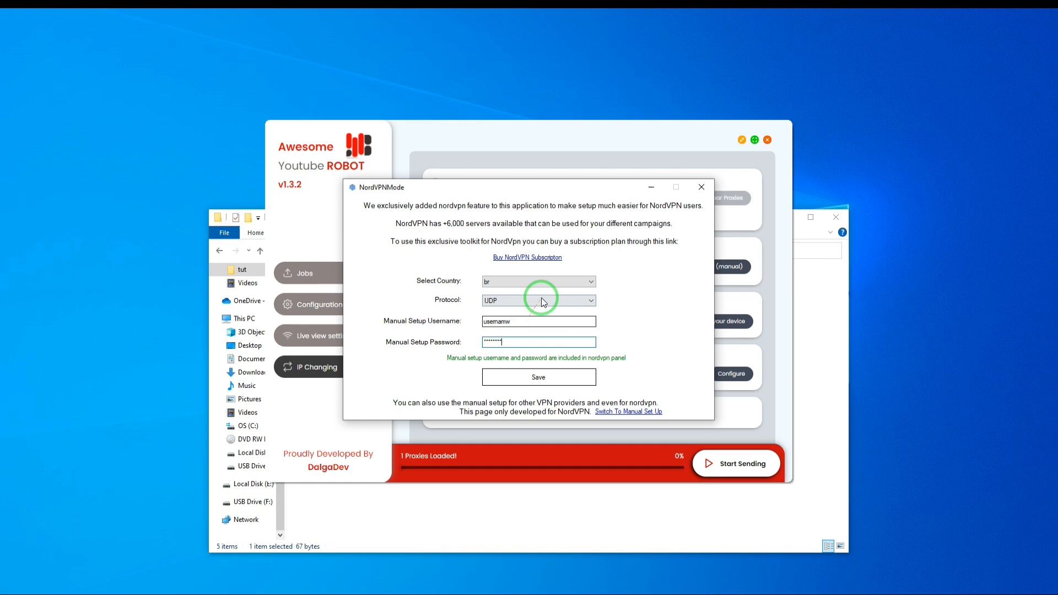
left_click(558, 322)
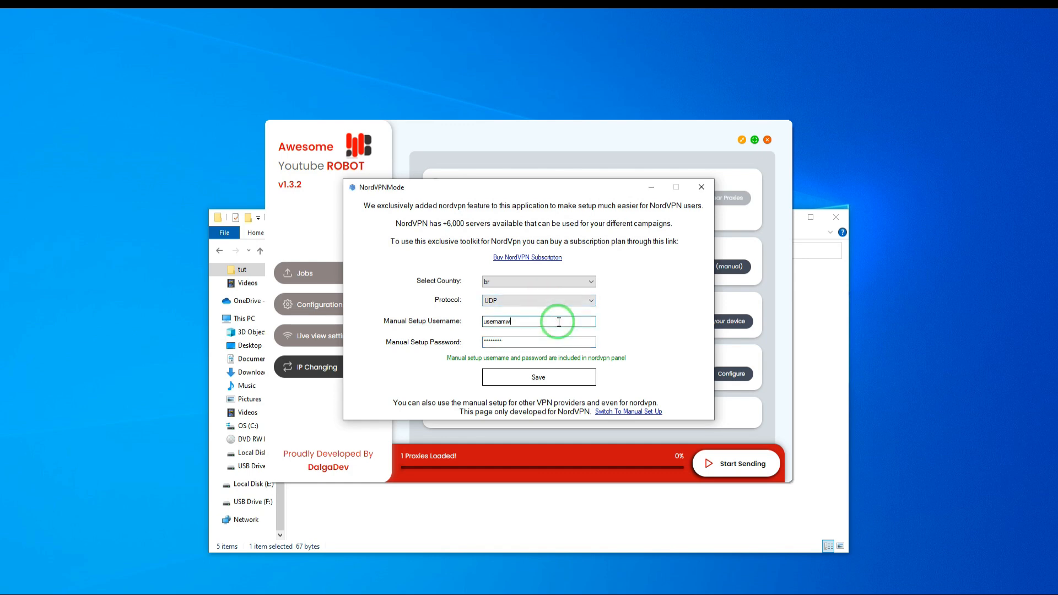
left_click(538, 377)
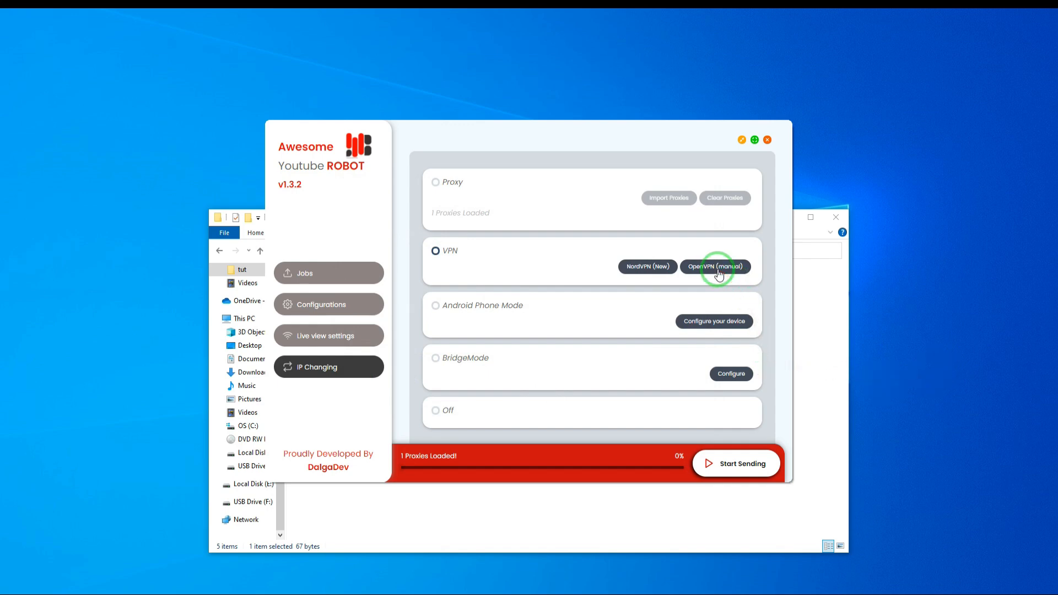
Copy all the .ovpn configuration files from the ovpn_tcp folder inside tut\configs on the Desktop
left_click(421, 506)
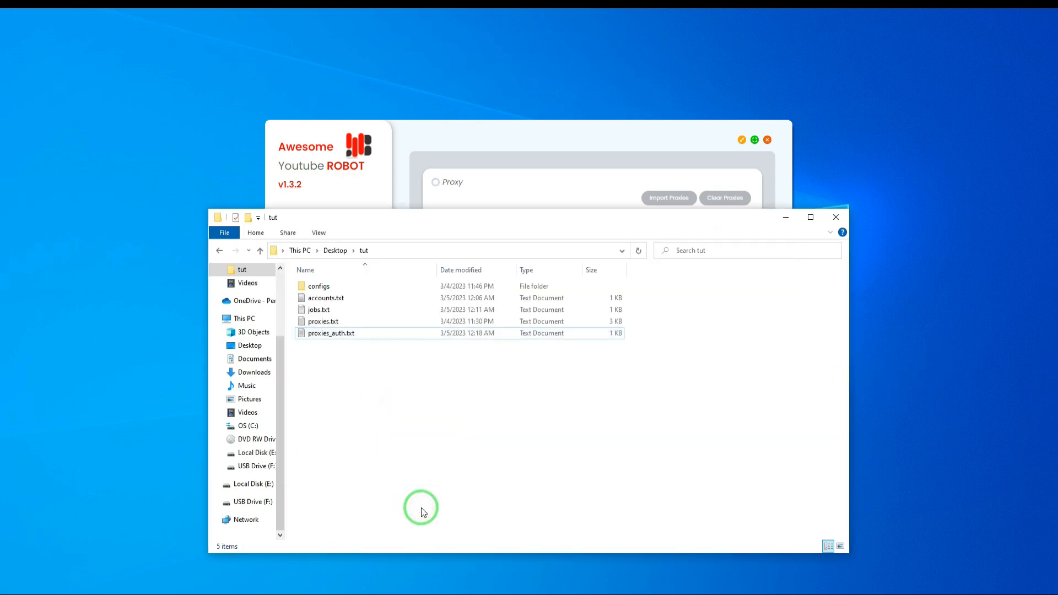
double_click(357, 286)
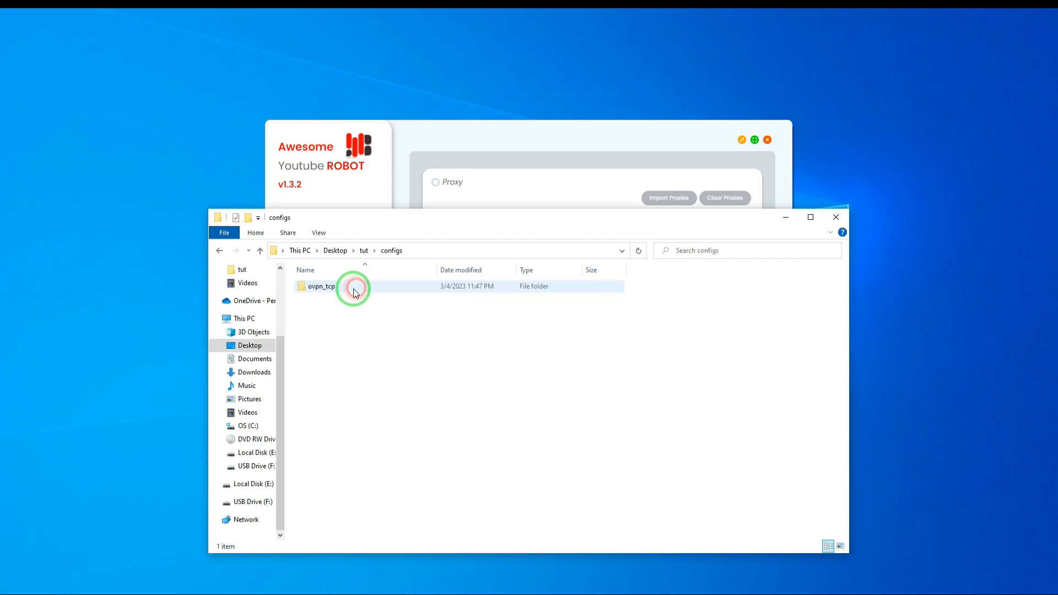
double_click(352, 286)
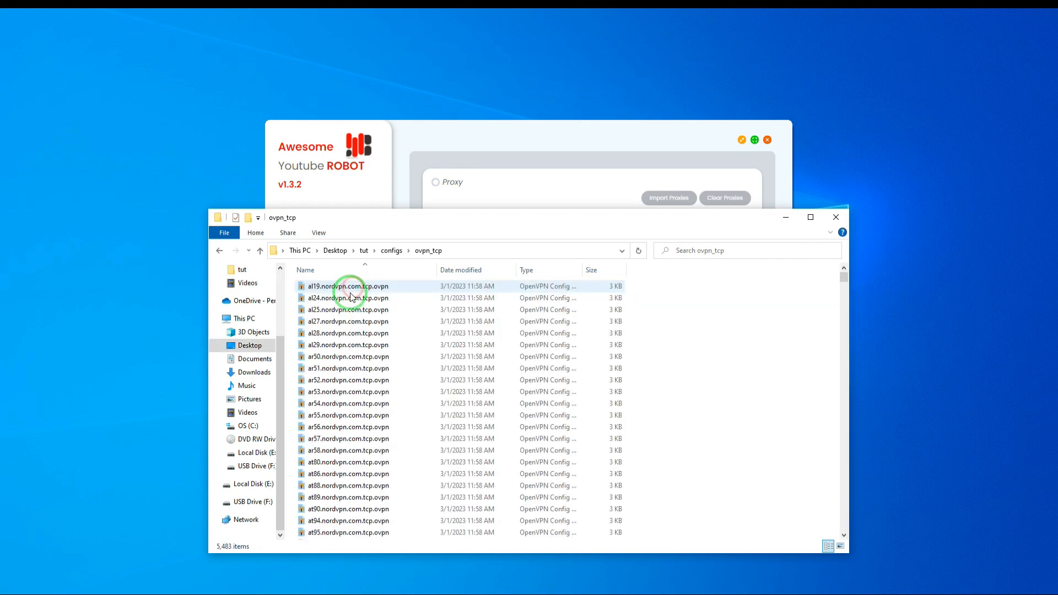
scroll(375, 320, "down", 5)
scroll(397, 344, "up", 3)
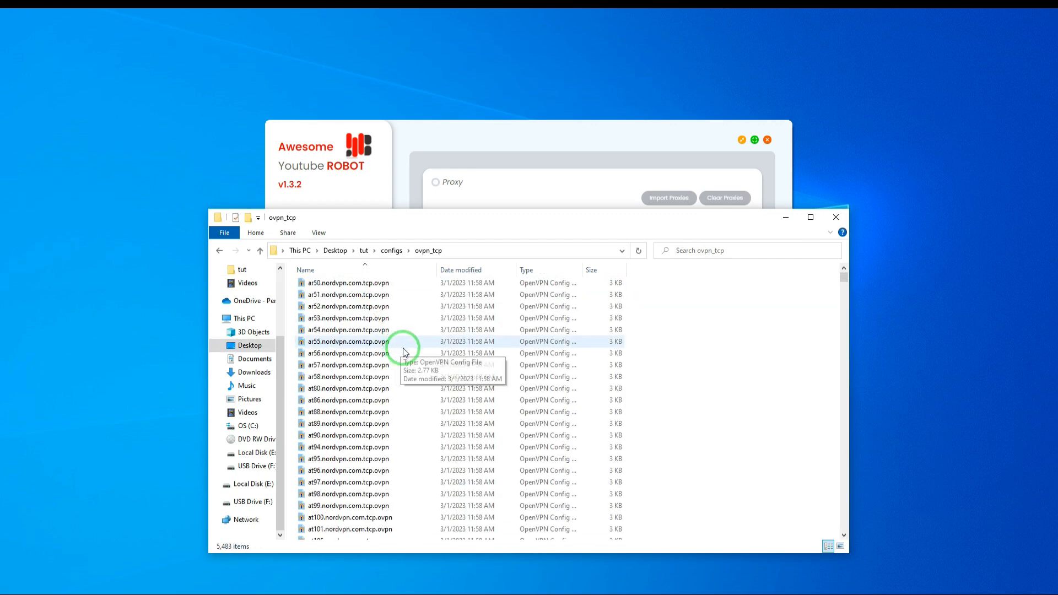
left_click(478, 357)
key("ctrl+a")
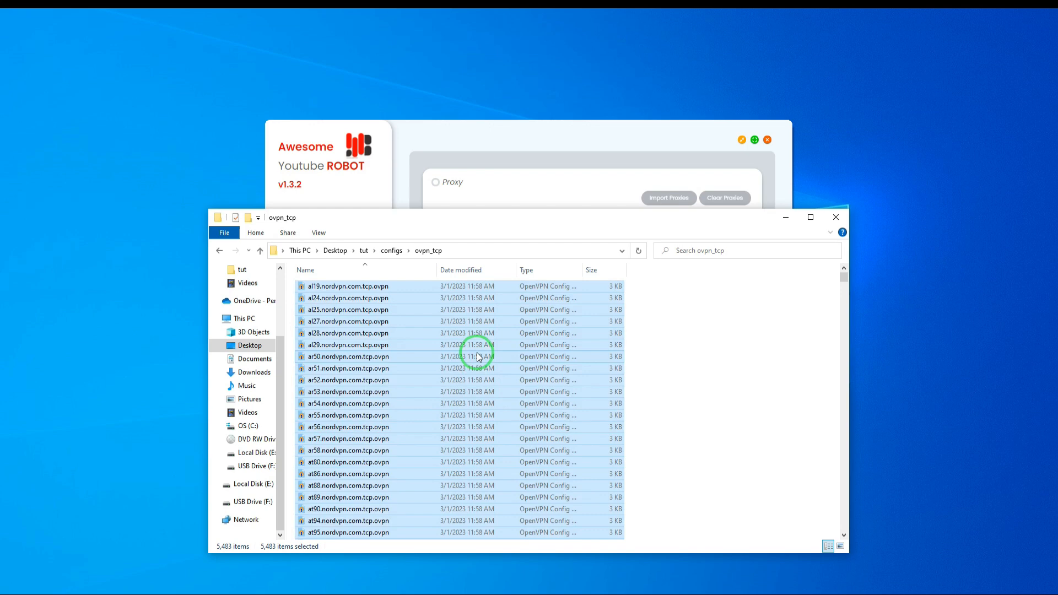
right_click(478, 356)
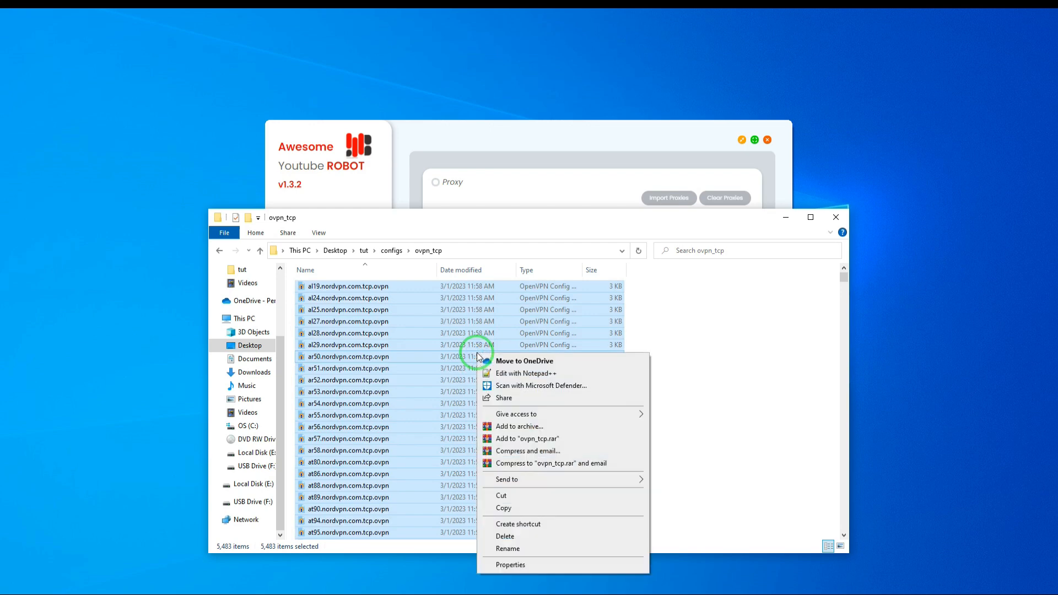
left_click(543, 511)
Paste the copied OpenVPN files into C:\Program Files (x86)\DalgaDev\Awesome Youtube Robot\configs, check the folder, and minimize its window
left_click(764, 432)
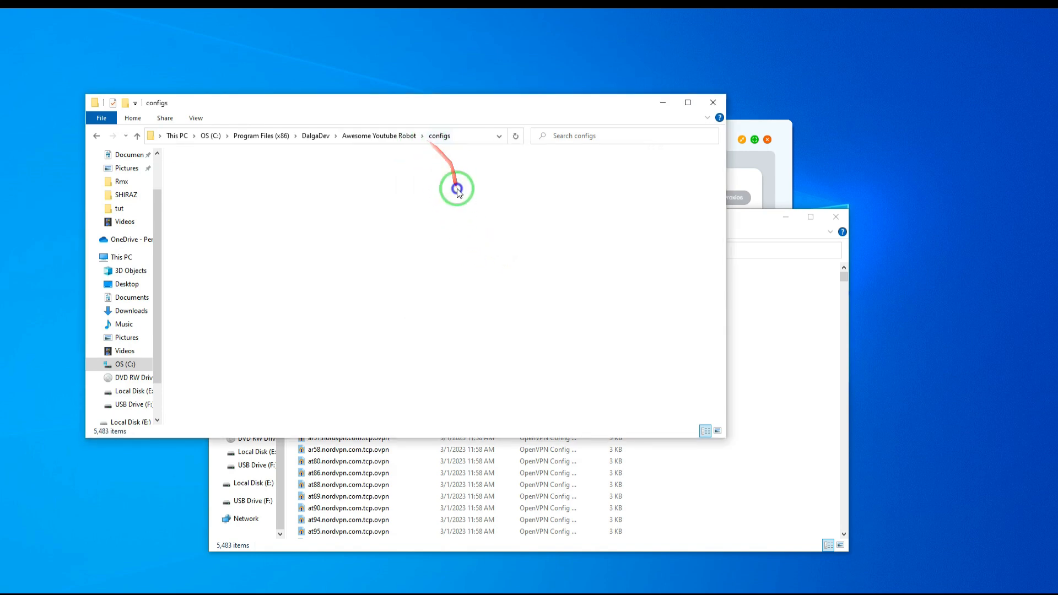
left_click(379, 135)
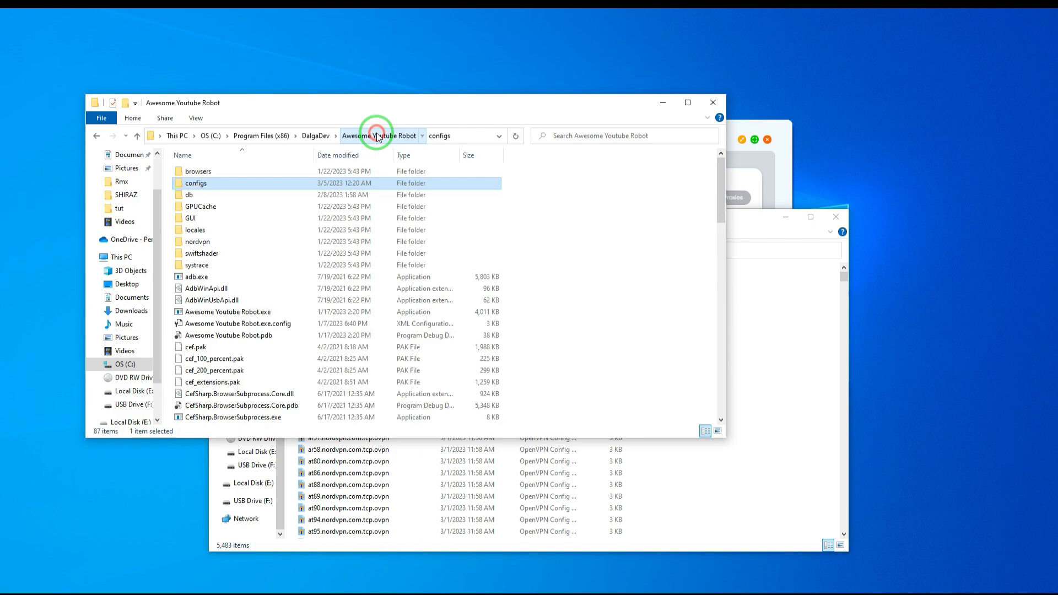
left_click(285, 182)
double_click(286, 182)
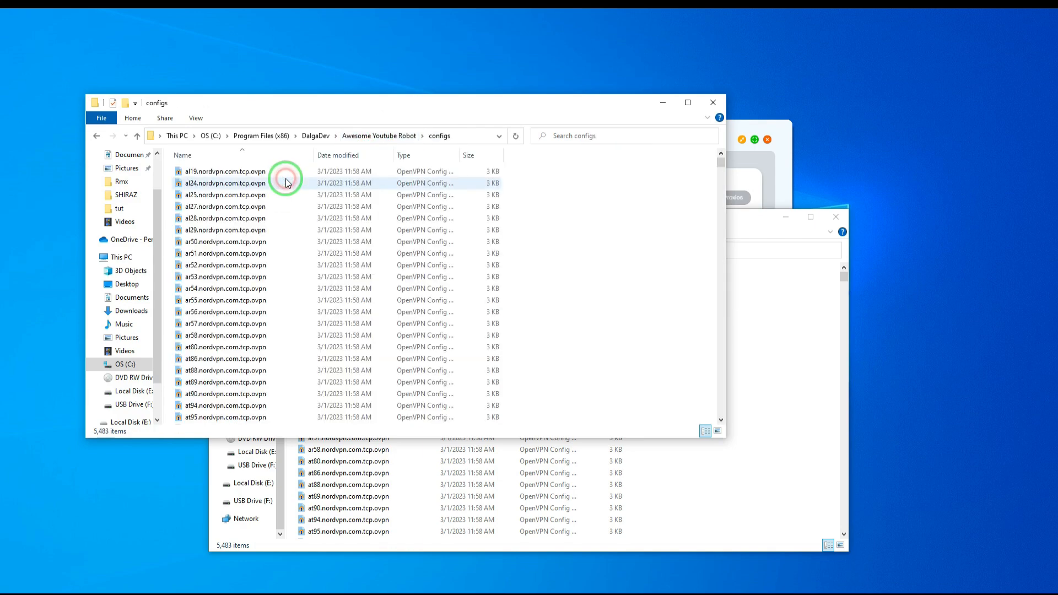
left_click(386, 135)
left_click(663, 102)
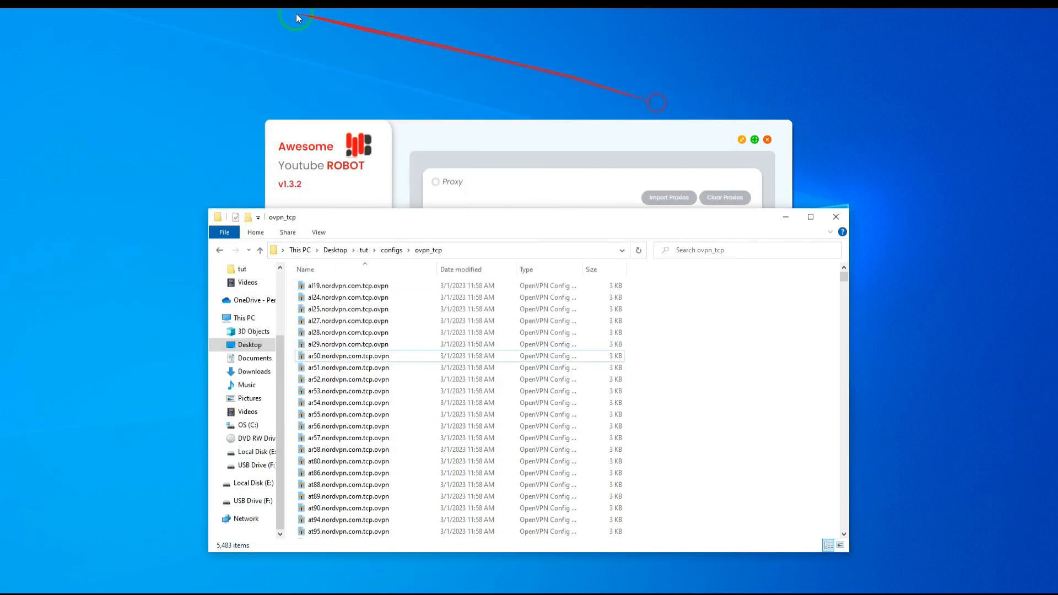
Browse the folder choices for the OpenVPN files directory in the manual OpenVPN settings, and save the settings
left_click(707, 266)
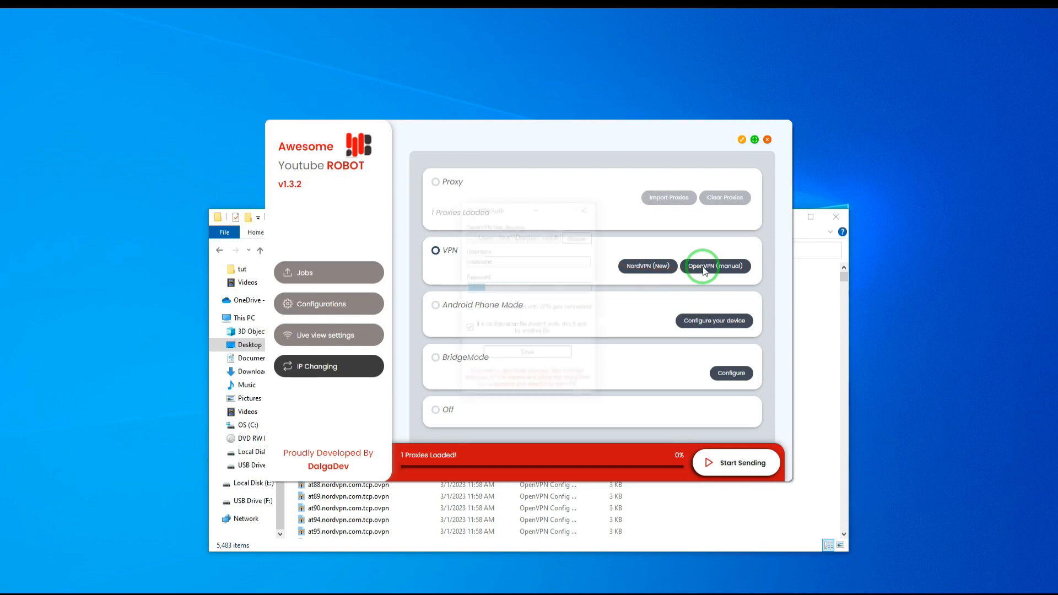
left_click_drag(471, 236, 441, 230)
left_click(582, 236)
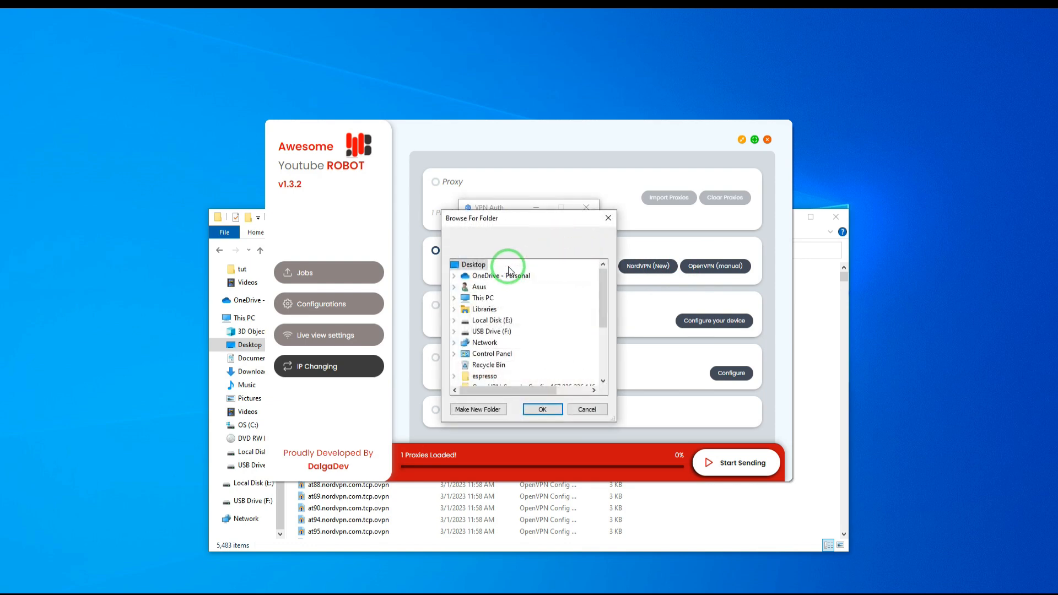
scroll(471, 324, "down", 1)
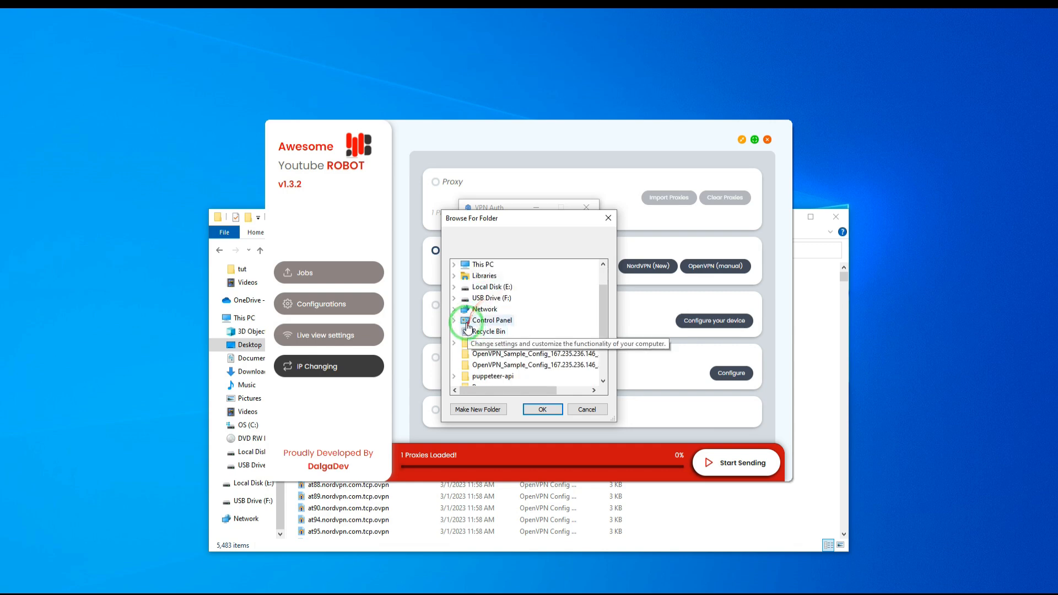
scroll(471, 306, "up", 1)
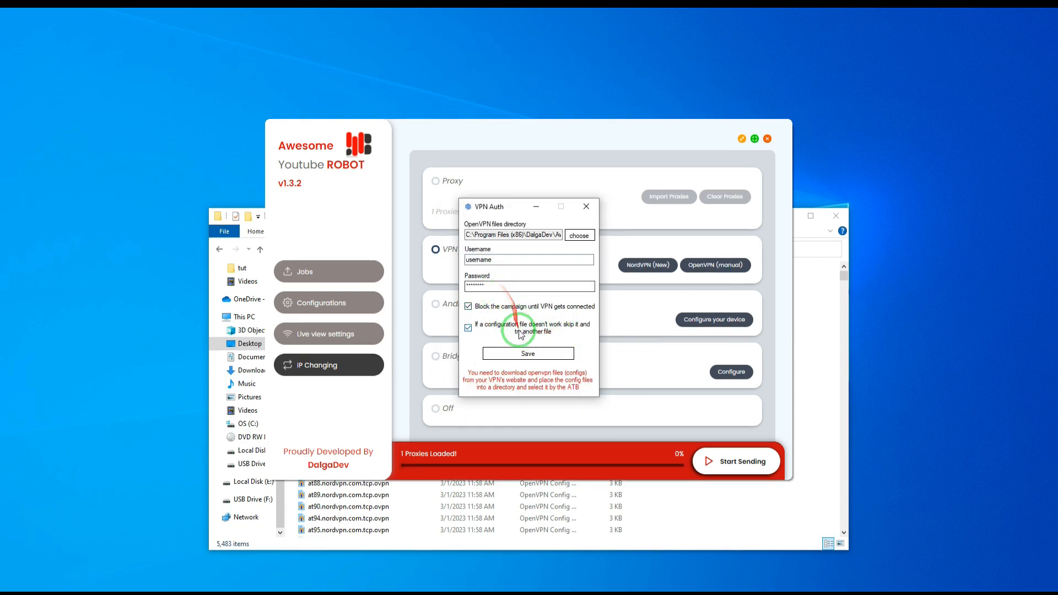
left_click(527, 355)
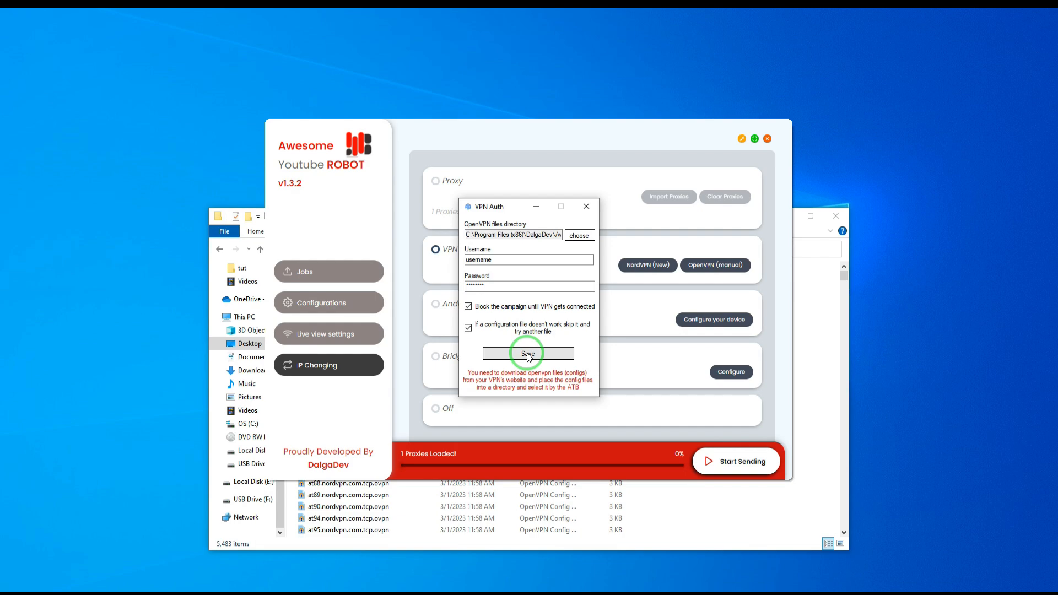
left_click(528, 355)
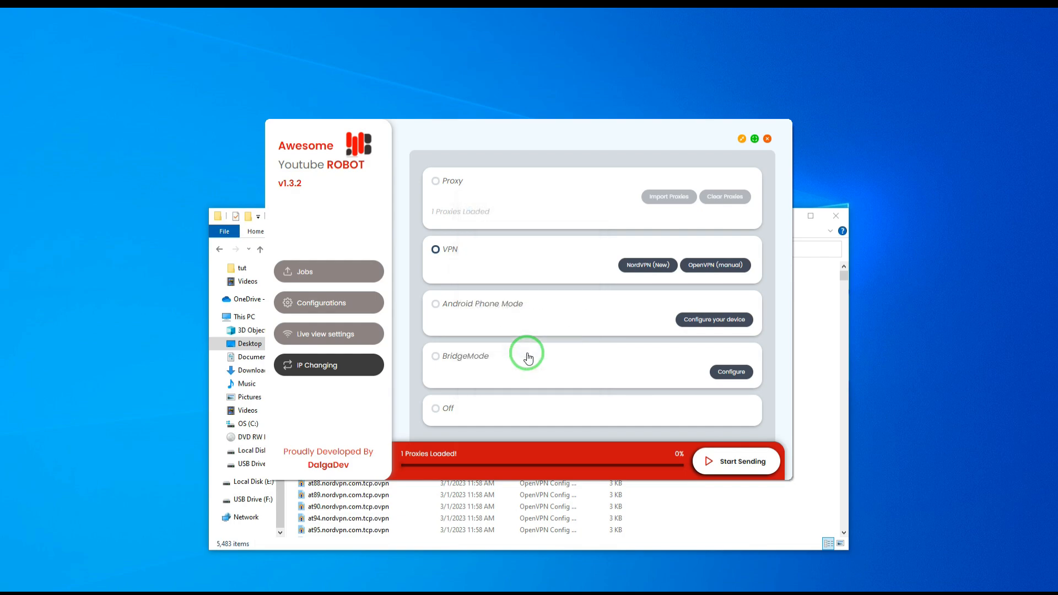